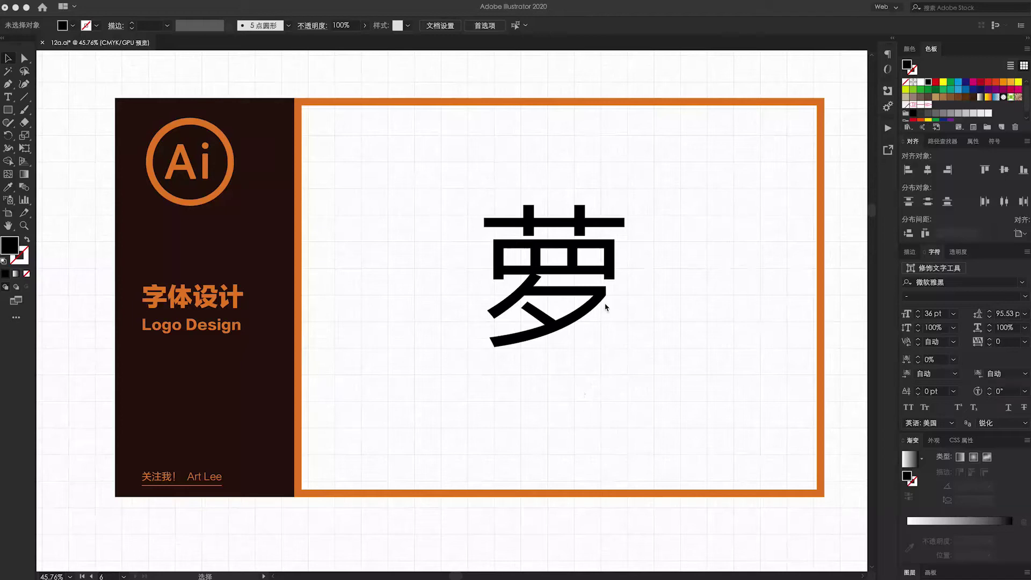
Alt-drag a duplicate of the 萝 text to the right of the original.
{"action": "left_click", "coordinate": [638, 328]}
{"action": "left_click", "coordinate": [546, 261]}
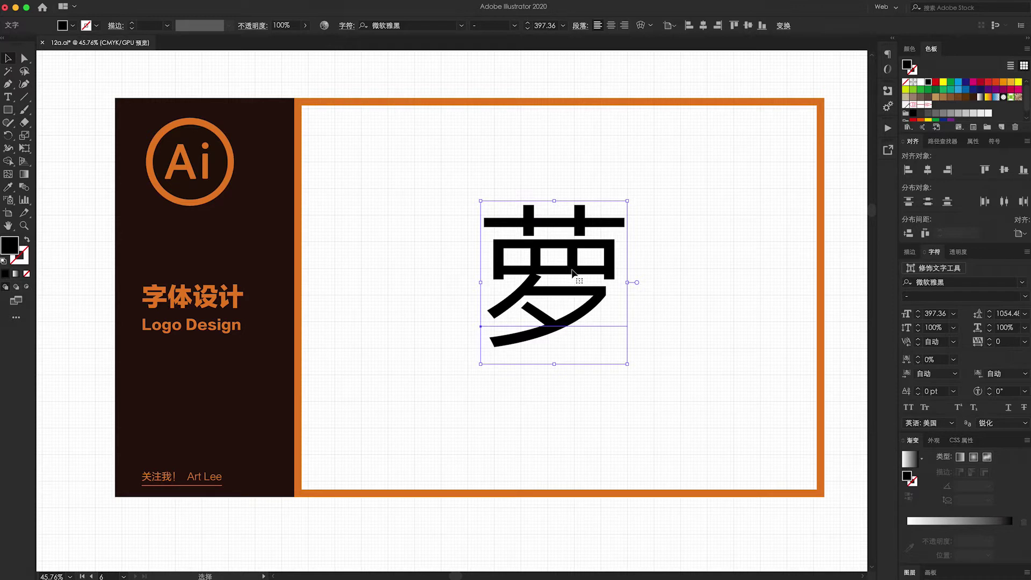
{"action": "mouse_move", "coordinate": [571, 271]}
{"action": "left_mouse_down"}
{"action": "mouse_move", "coordinate": [468, 266]}
{"action": "mouse_move", "coordinate": [672, 270]}
{"action": "left_mouse_up"}
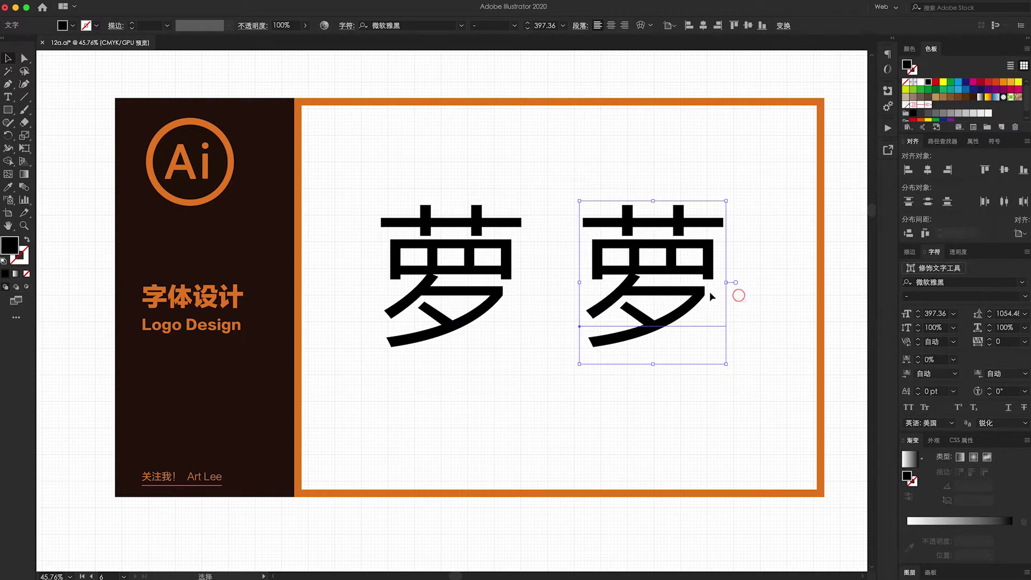
Convert the duplicated 萝 into outlines and reselect it as one group.
{"action": "key", "text": "a"}
{"action": "key", "text": "ctrl+shift+o"}
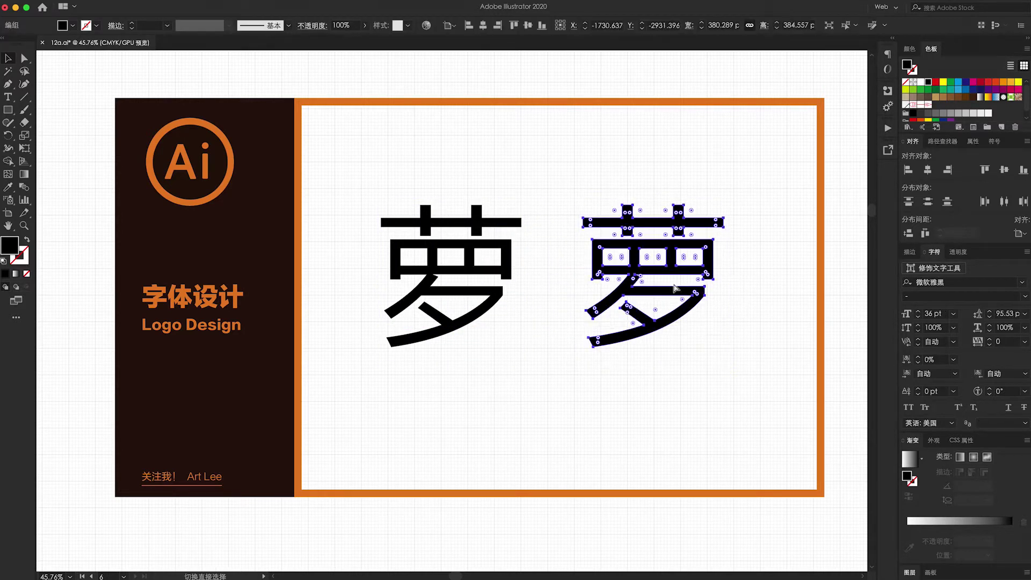
{"action": "key", "text": "v"}
{"action": "left_click", "coordinate": [767, 288]}
{"action": "left_click", "coordinate": [648, 244]}
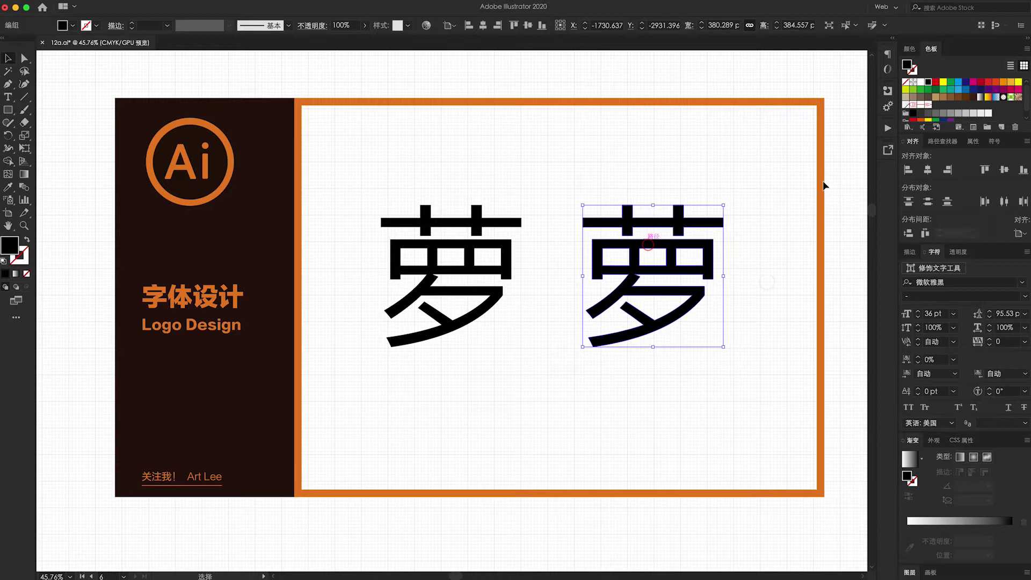
Fill the outlined 萝 with a grey swatch, then deselect it.
{"action": "left_click", "coordinate": [958, 114]}
{"action": "left_click", "coordinate": [769, 252]}
{"action": "left_click", "coordinate": [623, 236]}
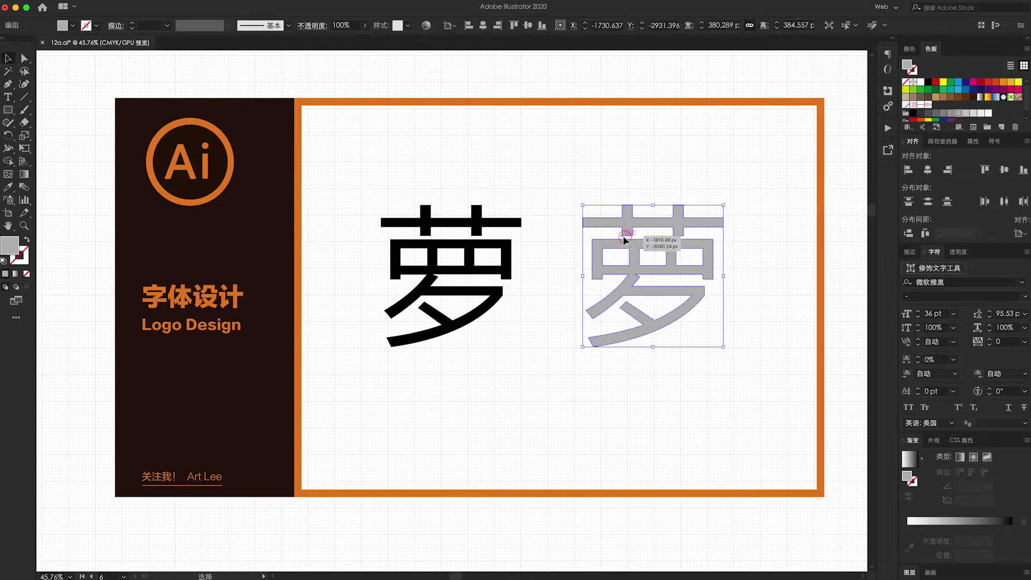
{"action": "left_click", "coordinate": [655, 197]}
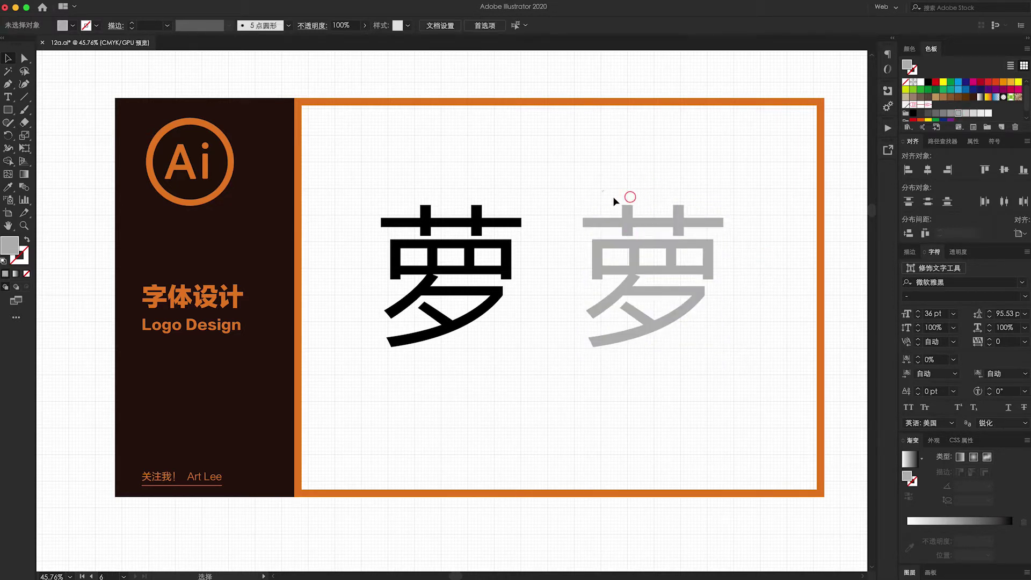
{"action": "left_click", "coordinate": [653, 219]}
Draw an unfilled square over the grey 萝 and centre the glyph in it, with the square as key object.
{"action": "left_click_drag", "start_coordinate": [574, 195], "coordinate": [730, 351]}
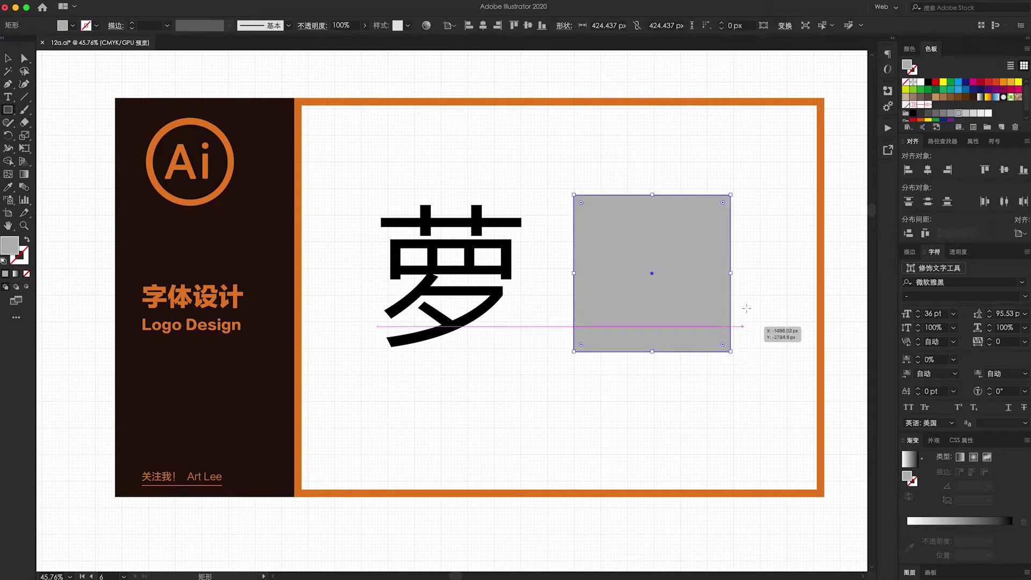
{"action": "key", "text": "shift+x"}
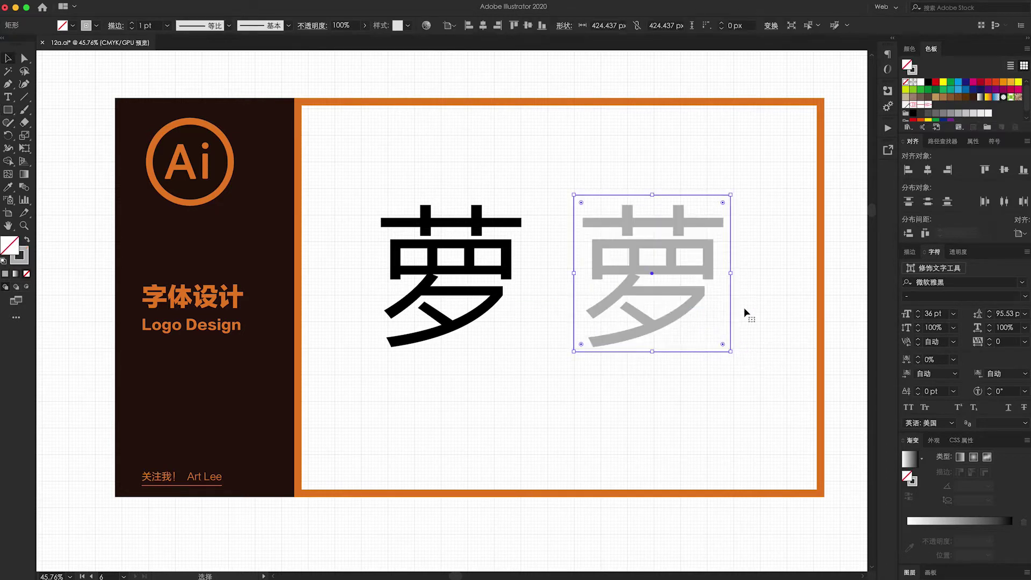
{"action": "left_click", "coordinate": [616, 258], "text": "shift"}
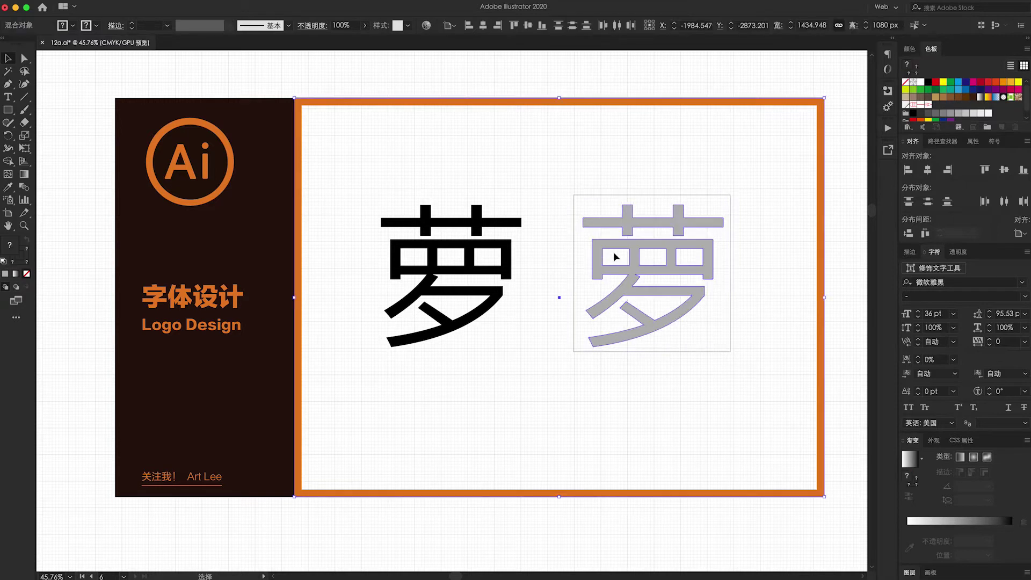
{"action": "left_click", "coordinate": [764, 256], "text": "shift"}
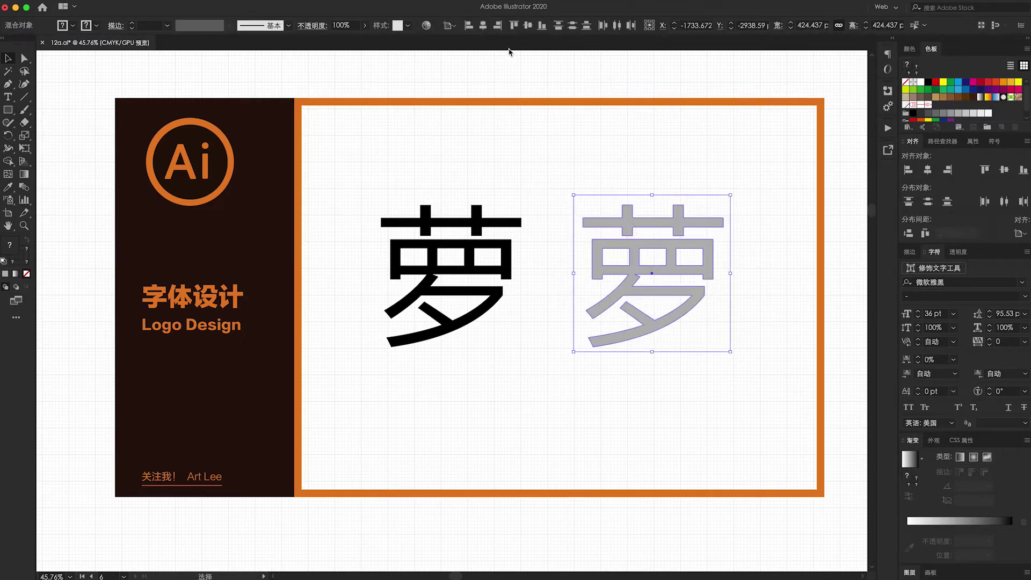
{"action": "left_click", "coordinate": [454, 27]}
{"action": "left_click", "coordinate": [467, 52]}
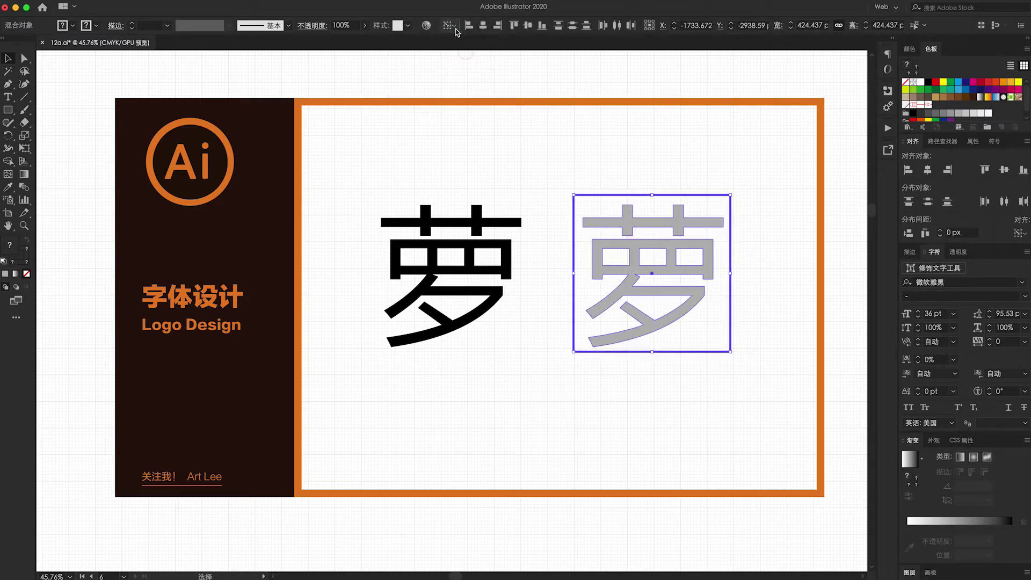
{"action": "left_click", "coordinate": [481, 25]}
{"action": "left_click", "coordinate": [528, 27]}
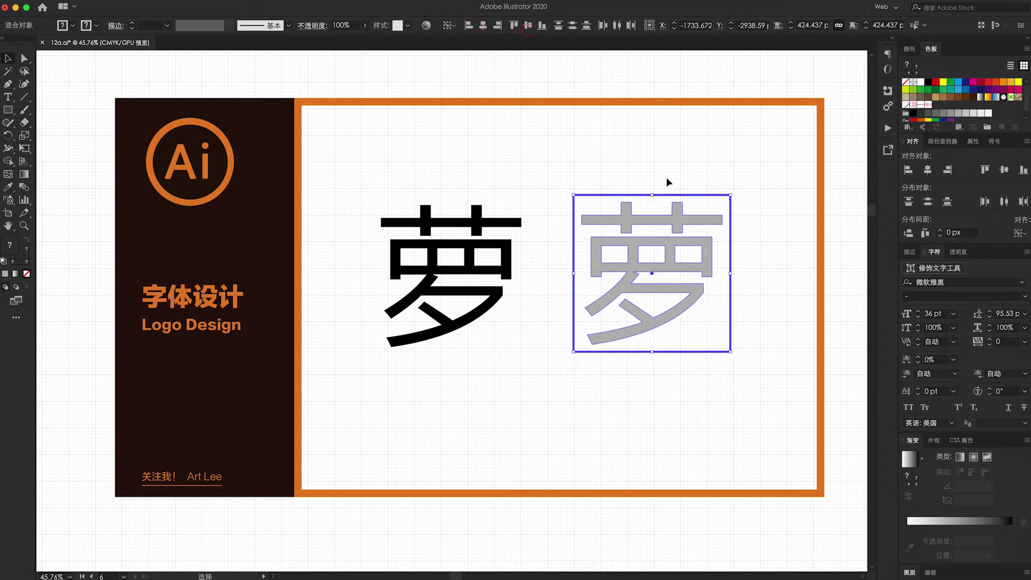
{"action": "left_click", "coordinate": [662, 167]}
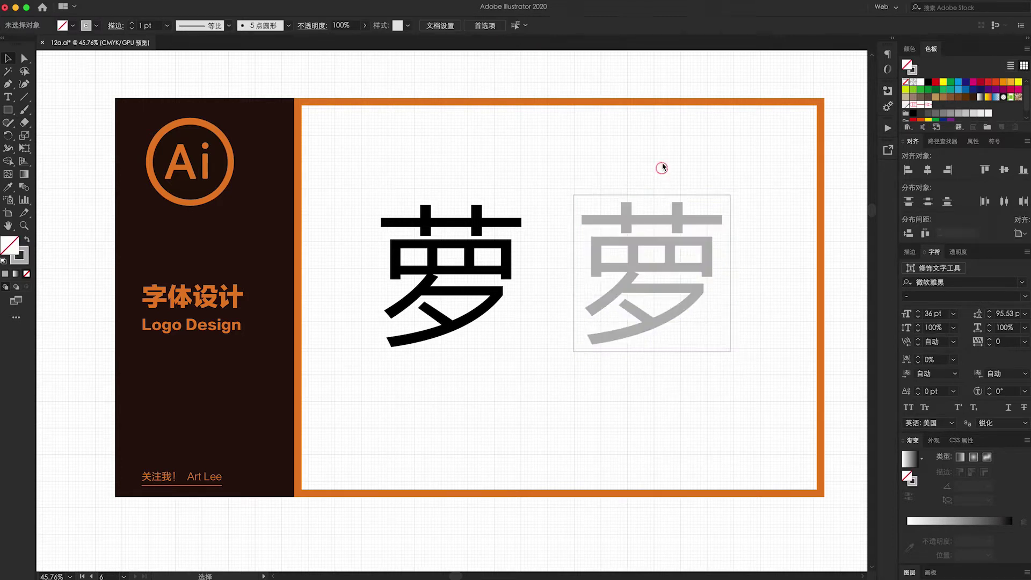
Turn the square into a guide, show guides, and zoom in on the grey 萝.
{"action": "left_click", "coordinate": [719, 260]}
{"action": "key", "text": "ctrl+shift+a"}
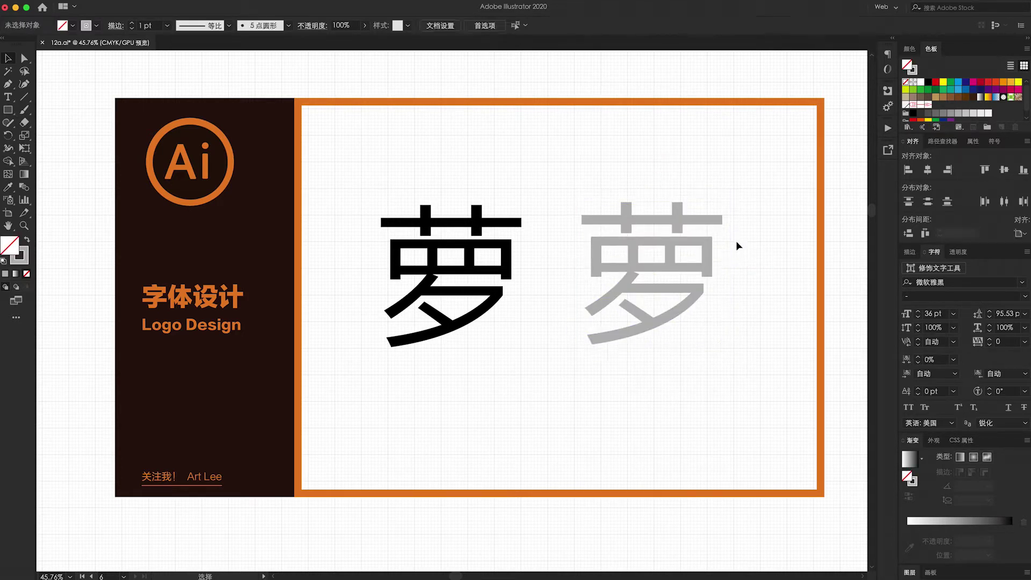
{"action": "right_click", "coordinate": [761, 242]}
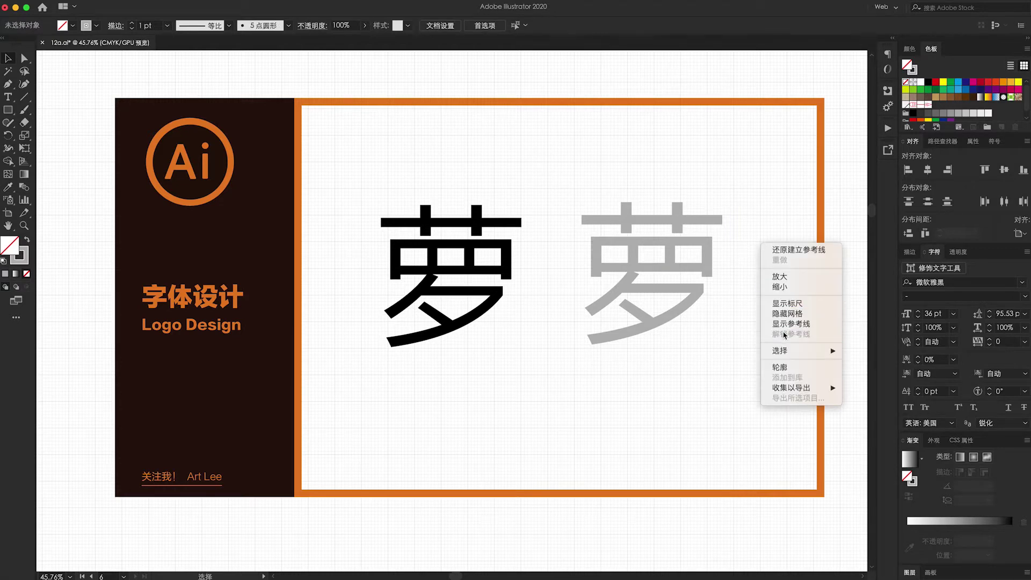
{"action": "left_click", "coordinate": [783, 324]}
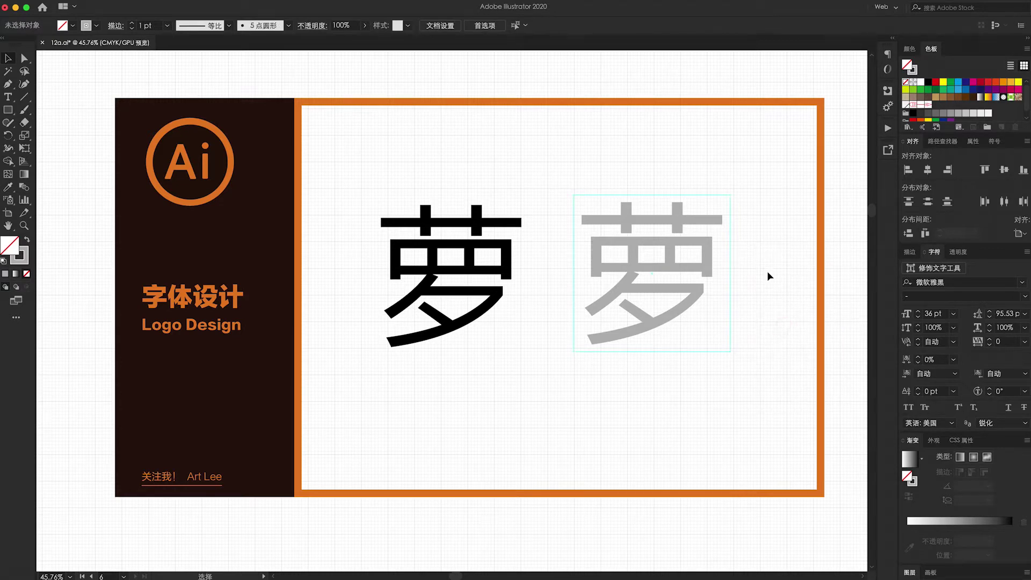
{"action": "left_click", "coordinate": [749, 384]}
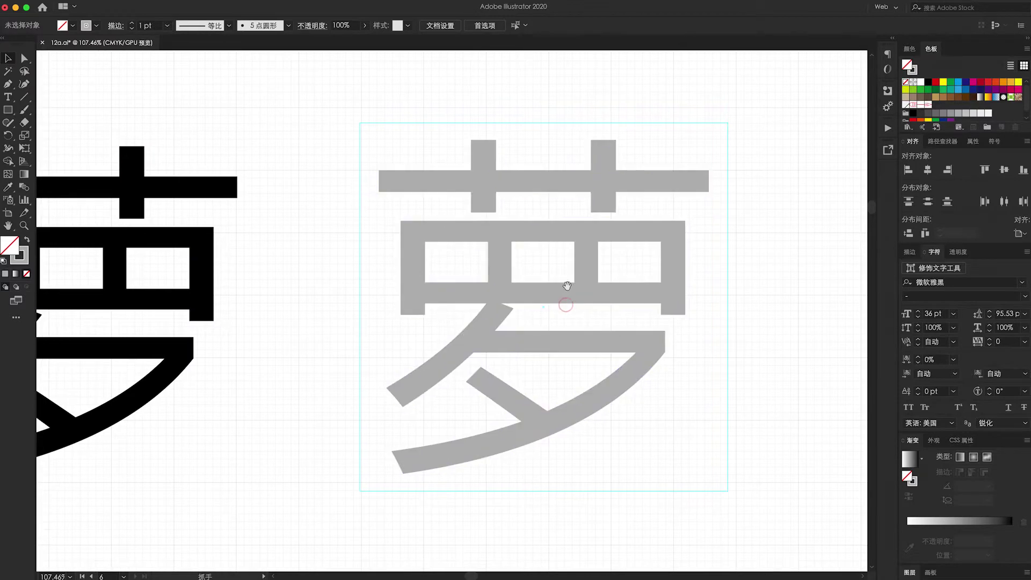
Draw a thin black bar and position it on the radical's horizontal stroke.
{"action": "key", "text": "m"}
{"action": "mouse_move", "coordinate": [408, 77]}
{"action": "left_mouse_down"}
{"action": "mouse_move", "coordinate": [540, 98]}
{"action": "mouse_move", "coordinate": [681, 96]}
{"action": "left_mouse_up"}
{"action": "key", "text": "shift+x"}
{"action": "key", "text": "v"}
{"action": "scroll", "coordinate": [681, 96], "scroll_direction": "up", "scroll_amount": 2}
{"action": "left_click_drag", "start_coordinate": [730, 127], "coordinate": [673, 49]}
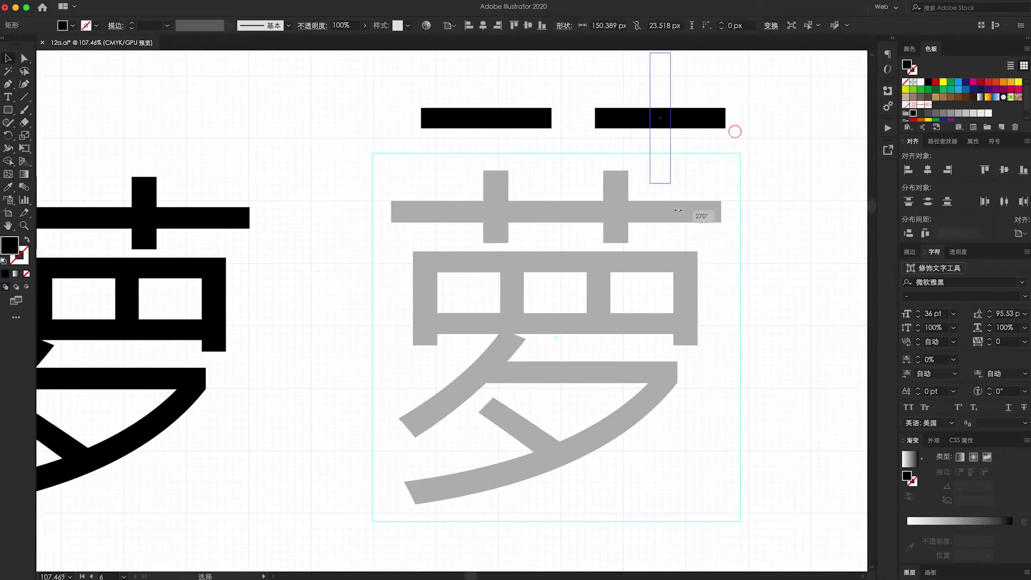
{"action": "mouse_move", "coordinate": [518, 121]}
{"action": "left_mouse_down"}
{"action": "mouse_move", "coordinate": [514, 215]}
{"action": "mouse_move", "coordinate": [530, 214]}
{"action": "left_mouse_up"}
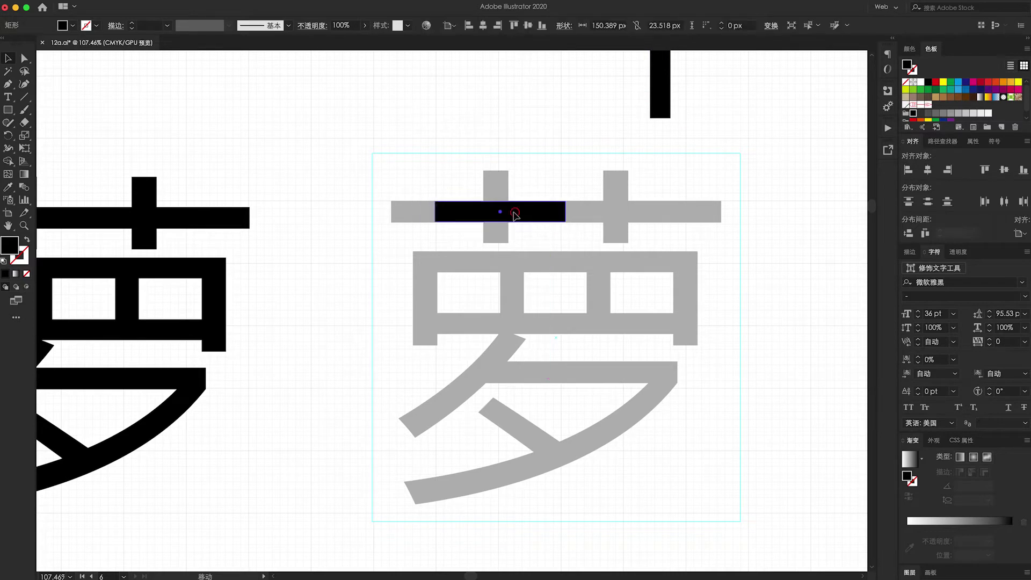
{"action": "scroll", "coordinate": [514, 163], "scroll_direction": "down", "scroll_amount": 2}
Rotate-copy the bar 90° into a cross and adjust both bars' lengths to fit the stroke.
{"action": "key", "text": "r"}
{"action": "key", "text": "Return"}
{"action": "left_click", "coordinate": [681, 357]}
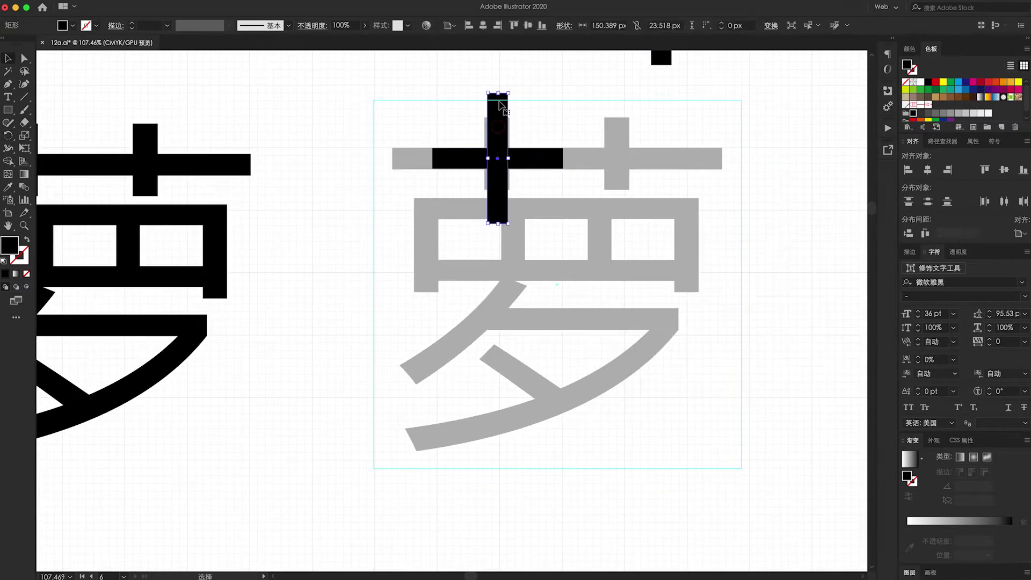
{"action": "left_click_drag", "start_coordinate": [497, 223], "coordinate": [497, 213]}
{"action": "left_click", "coordinate": [537, 159]}
{"action": "left_click_drag", "start_coordinate": [563, 158], "coordinate": [549, 158]}
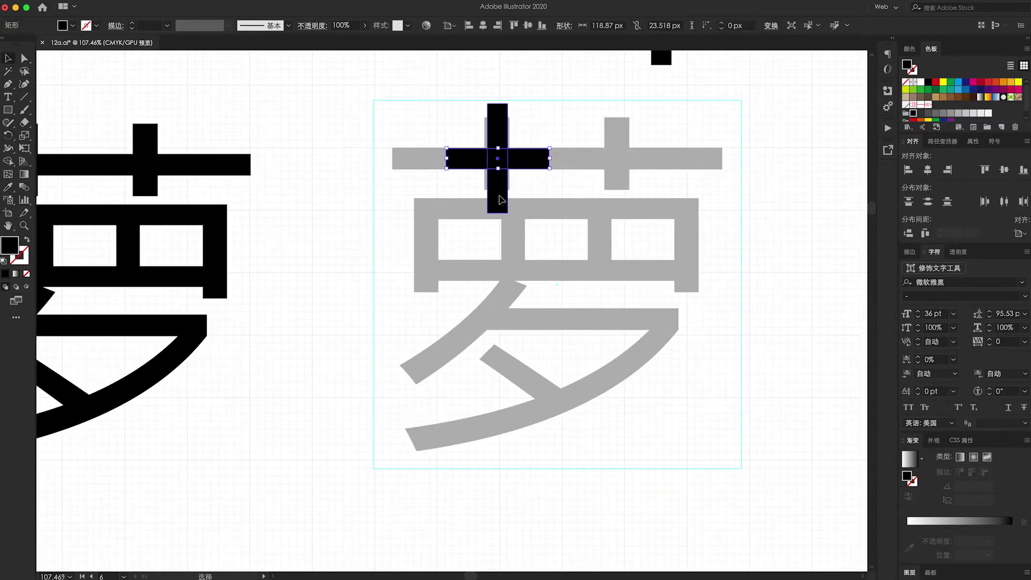
{"action": "left_click", "coordinate": [497, 204]}
{"action": "left_click_drag", "start_coordinate": [498, 213], "coordinate": [501, 192]}
{"action": "left_click", "coordinate": [537, 158]}
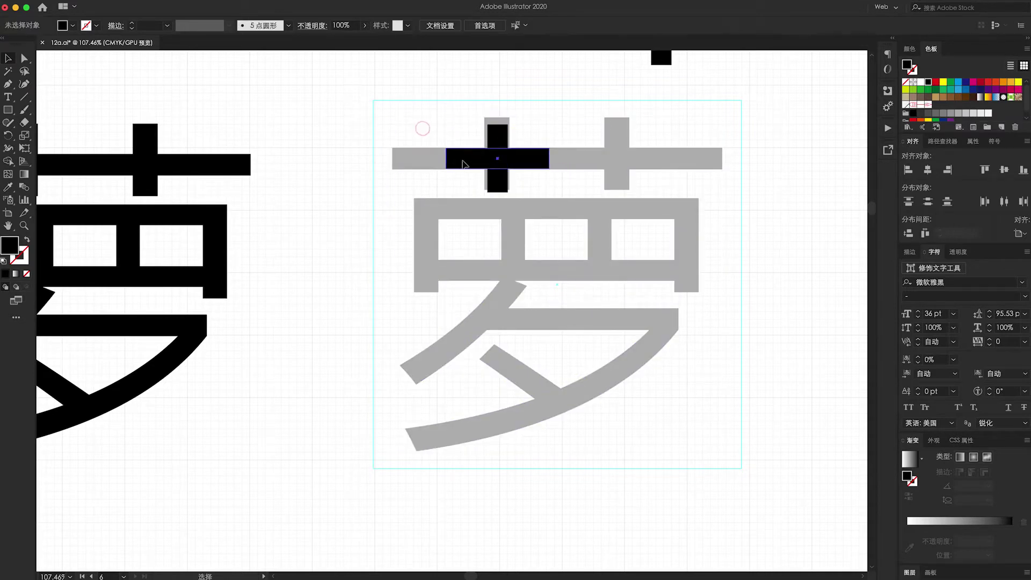
{"action": "left_click_drag", "start_coordinate": [446, 158], "coordinate": [421, 159]}
{"action": "left_click_drag", "start_coordinate": [500, 109], "coordinate": [500, 111]}
{"action": "scroll", "coordinate": [573, 207], "scroll_direction": "down", "scroll_amount": 1}
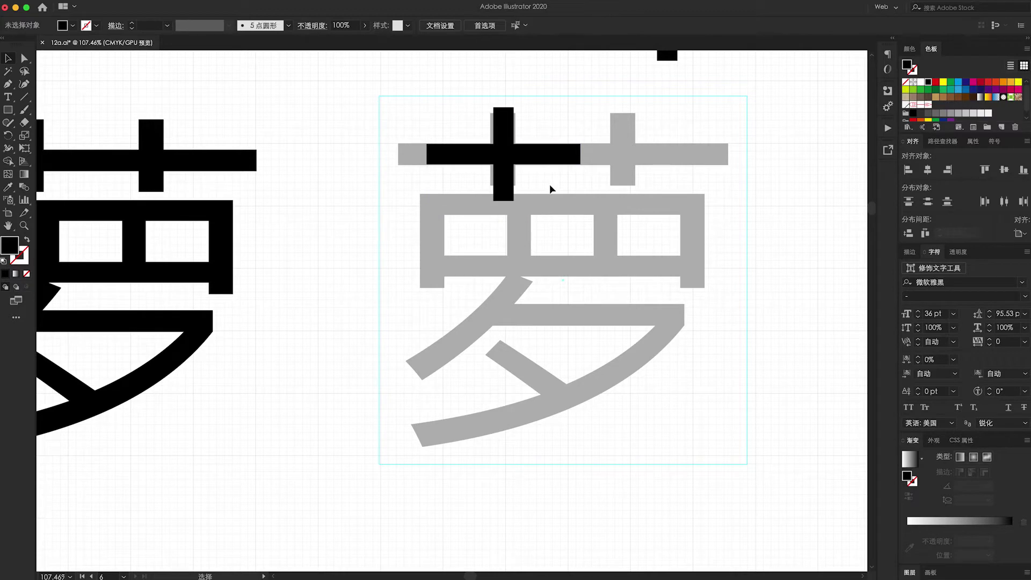
Rebuild the cross from the vertical bar and Alt-drag a copy onto the right stalk.
{"action": "left_click", "coordinate": [549, 155]}
{"action": "key", "text": "Delete"}
{"action": "left_click", "coordinate": [502, 155]}
{"action": "key", "text": "r"}
{"action": "left_click", "coordinate": [502, 155], "text": "alt"}
{"action": "key", "text": "Return"}
{"action": "left_click", "coordinate": [502, 154], "text": "alt"}
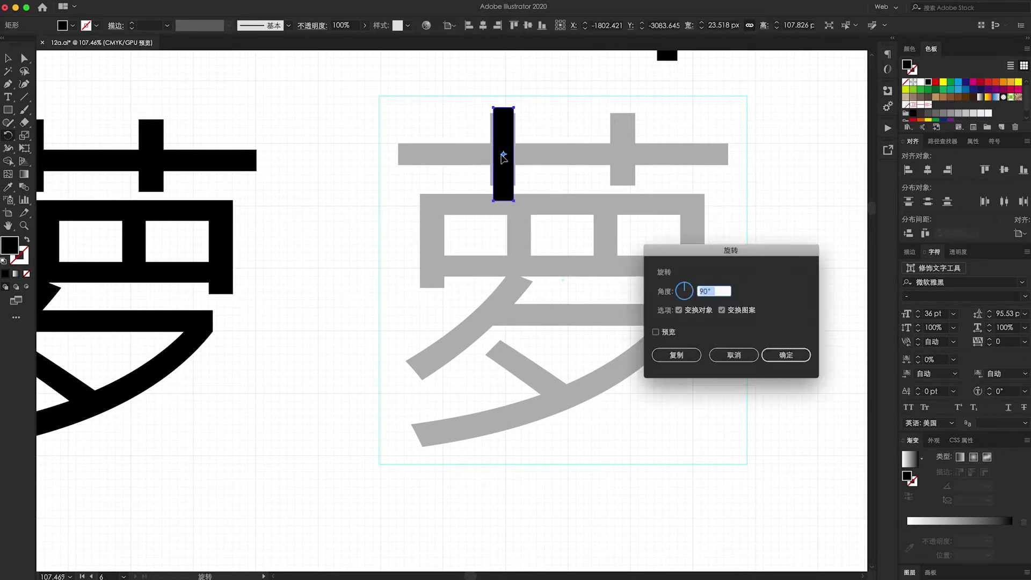
{"action": "left_click", "coordinate": [704, 371]}
{"action": "key", "text": "v"}
{"action": "left_click_drag", "start_coordinate": [503, 154], "coordinate": [620, 154]}
Draw a black ellipse dot in the left box and copy it into the middle and right boxes.
{"action": "scroll", "coordinate": [114, 123], "scroll_direction": "down", "scroll_amount": 1}
{"action": "left_click_drag", "start_coordinate": [8, 109], "coordinate": [51, 134]}
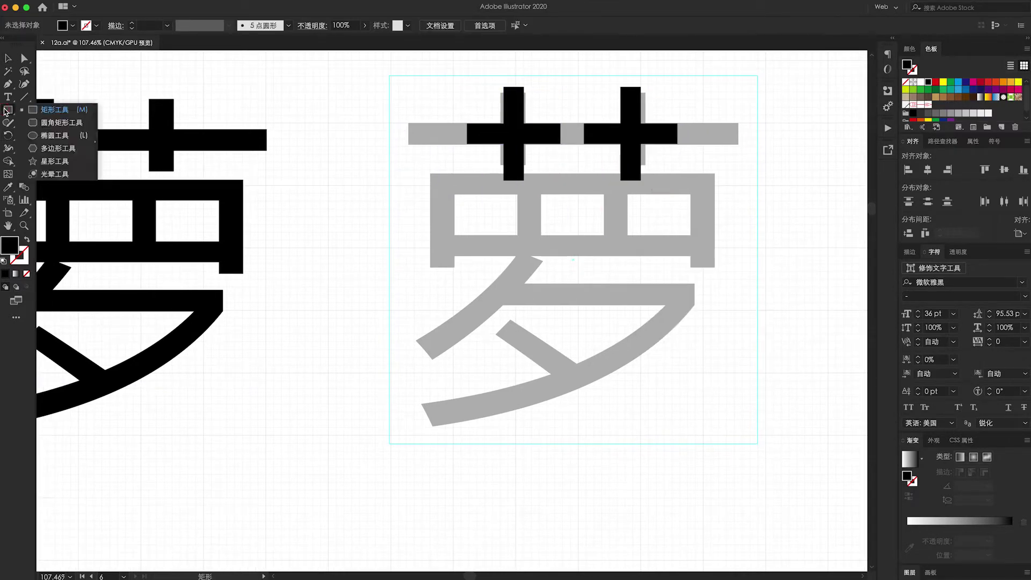
{"action": "mouse_move", "coordinate": [496, 193]}
{"action": "left_mouse_down"}
{"action": "mouse_move", "coordinate": [529, 226]}
{"action": "mouse_move", "coordinate": [503, 227]}
{"action": "mouse_move", "coordinate": [573, 209]}
{"action": "left_mouse_up"}
{"action": "key", "text": "v"}
{"action": "key", "text": "ctrl+d"}
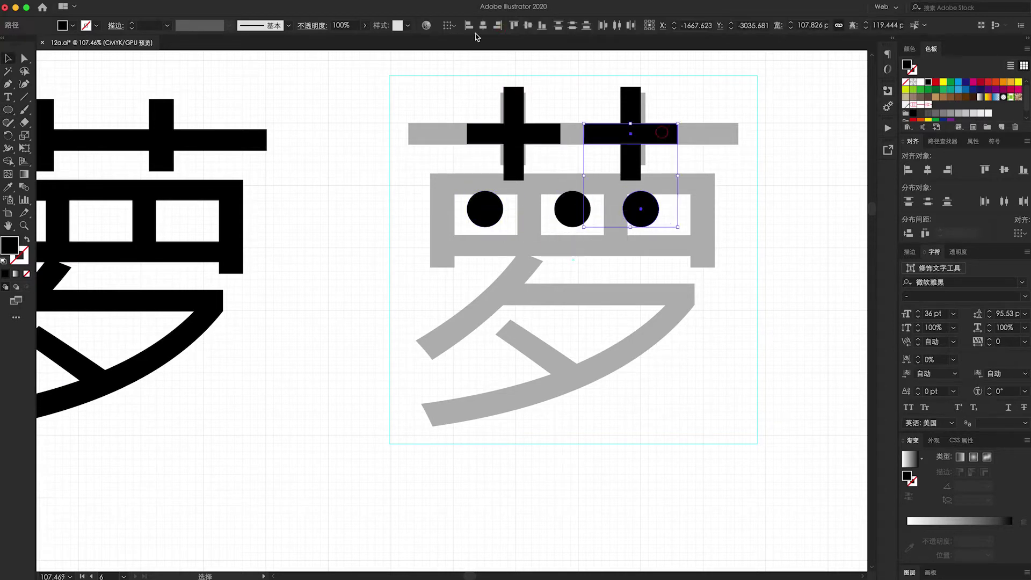
{"action": "left_click_drag", "start_coordinate": [457, 185], "coordinate": [693, 236]}
{"action": "left_click", "coordinate": [745, 278]}
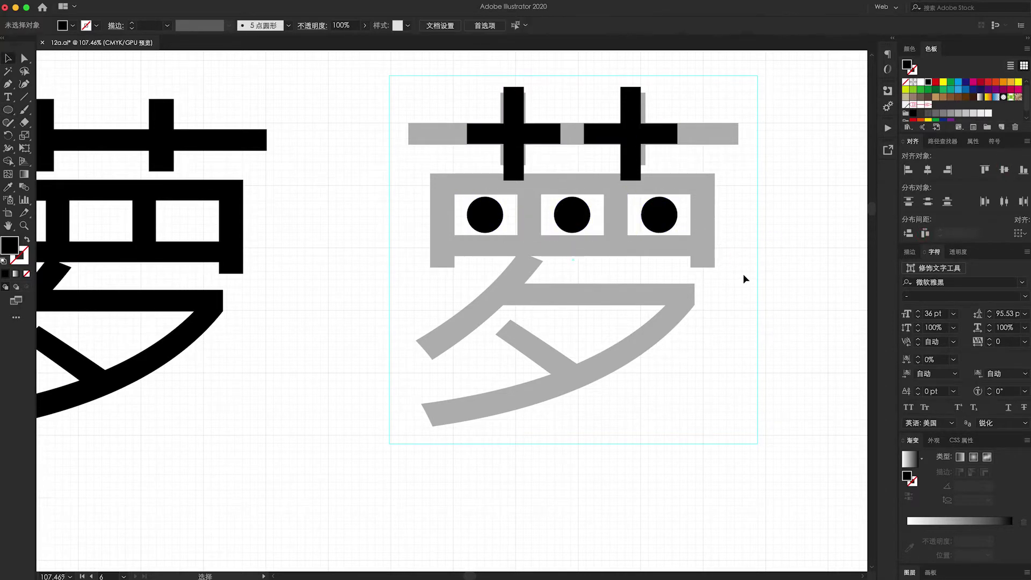
Widen the lower black bar and add short upright legs at both ends.
{"action": "mouse_move", "coordinate": [546, 252]}
{"action": "left_mouse_down"}
{"action": "mouse_move", "coordinate": [549, 284]}
{"action": "mouse_move", "coordinate": [550, 260]}
{"action": "mouse_move", "coordinate": [714, 256]}
{"action": "left_mouse_up"}
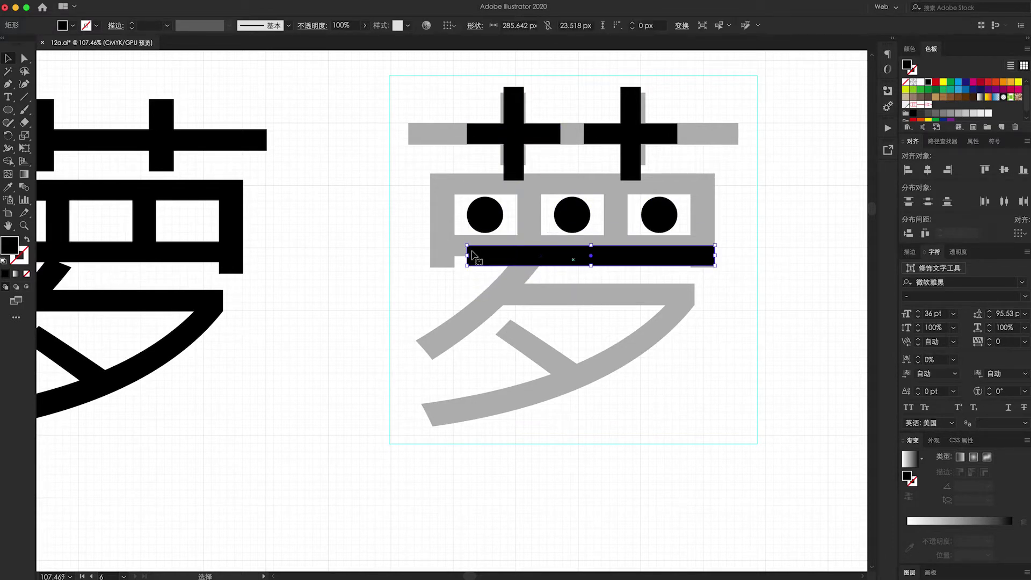
{"action": "left_click_drag", "start_coordinate": [432, 257], "coordinate": [430, 256]}
{"action": "scroll", "coordinate": [651, 101], "scroll_direction": "up", "scroll_amount": 3}
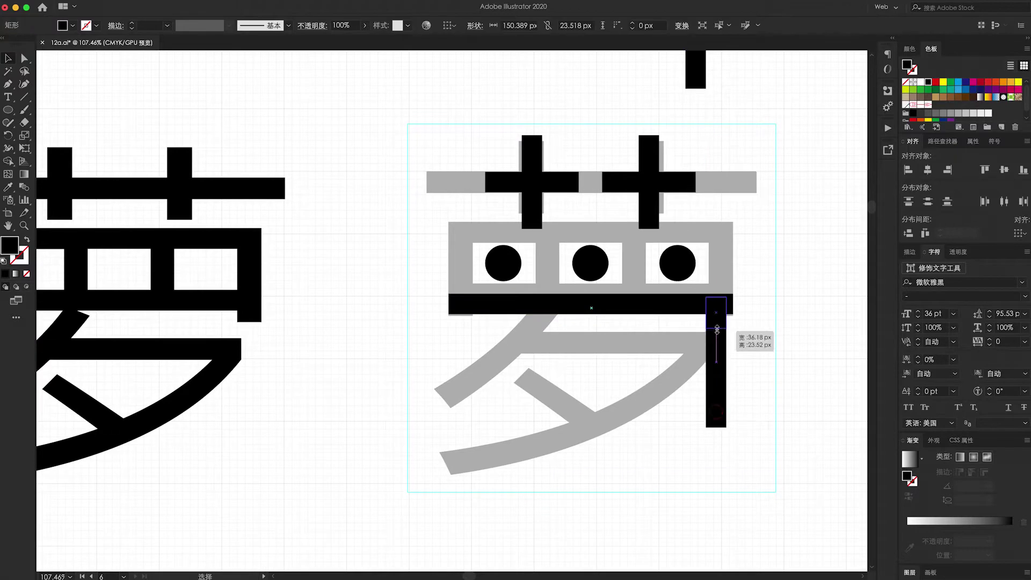
{"action": "mouse_move", "coordinate": [706, 297]}
{"action": "left_mouse_down"}
{"action": "mouse_move", "coordinate": [726, 348]}
{"action": "mouse_move", "coordinate": [458, 322]}
{"action": "left_mouse_up"}
{"action": "left_click", "coordinate": [947, 170]}
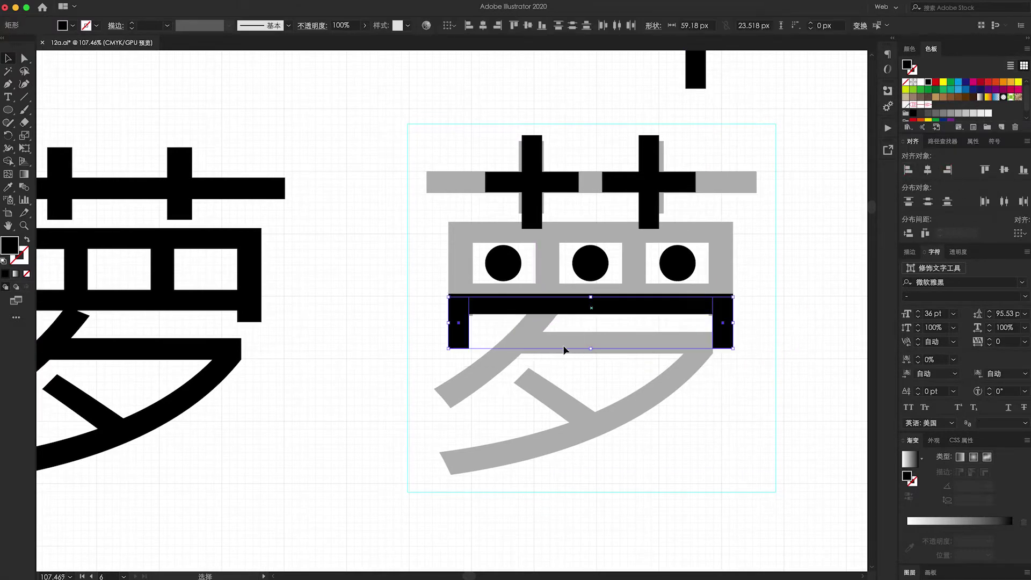
{"action": "left_click_drag", "start_coordinate": [591, 347], "coordinate": [592, 341]}
{"action": "scroll", "coordinate": [322, 269], "scroll_direction": "down", "scroll_amount": 2}
{"action": "left_click", "coordinate": [113, 151]}
Copy a dot below the bar and draw a closed curved comma tail from it with the Pen.
{"action": "left_click_drag", "start_coordinate": [601, 237], "coordinate": [601, 314], "text": "alt"}
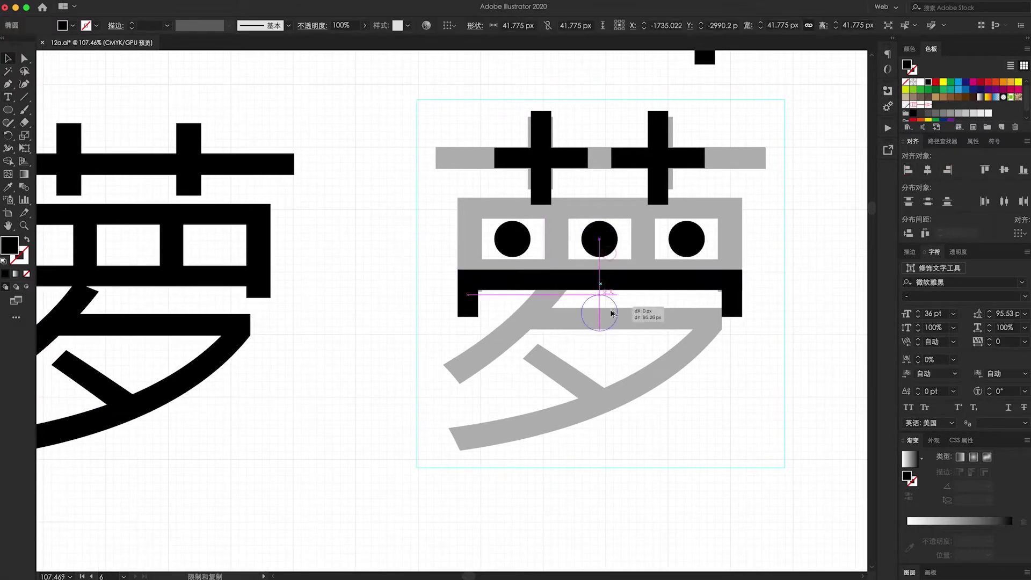
{"action": "left_click", "coordinate": [41, 115]}
{"action": "scroll", "coordinate": [40, 116], "scroll_direction": "down", "scroll_amount": 2}
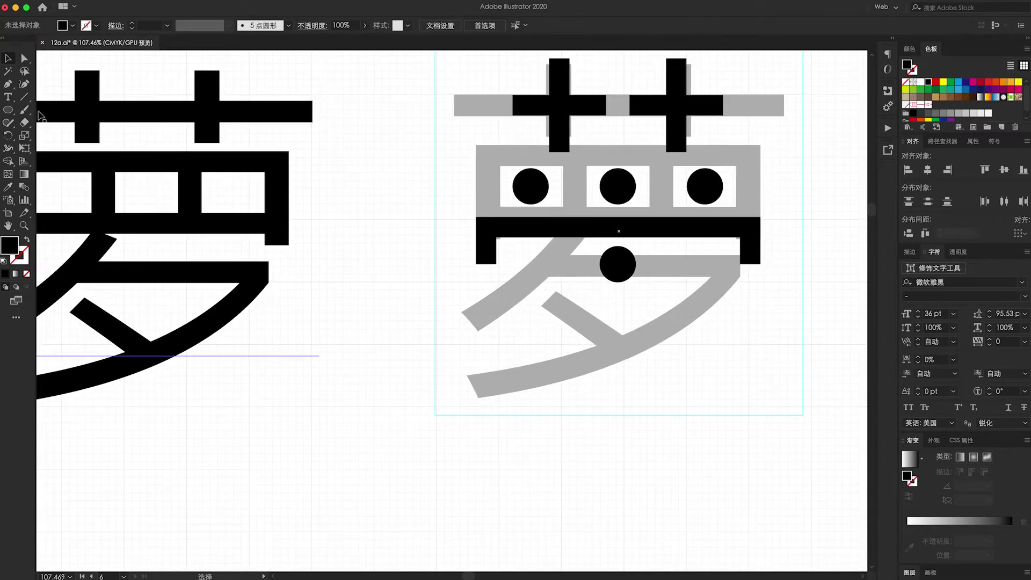
{"action": "left_click", "coordinate": [630, 250]}
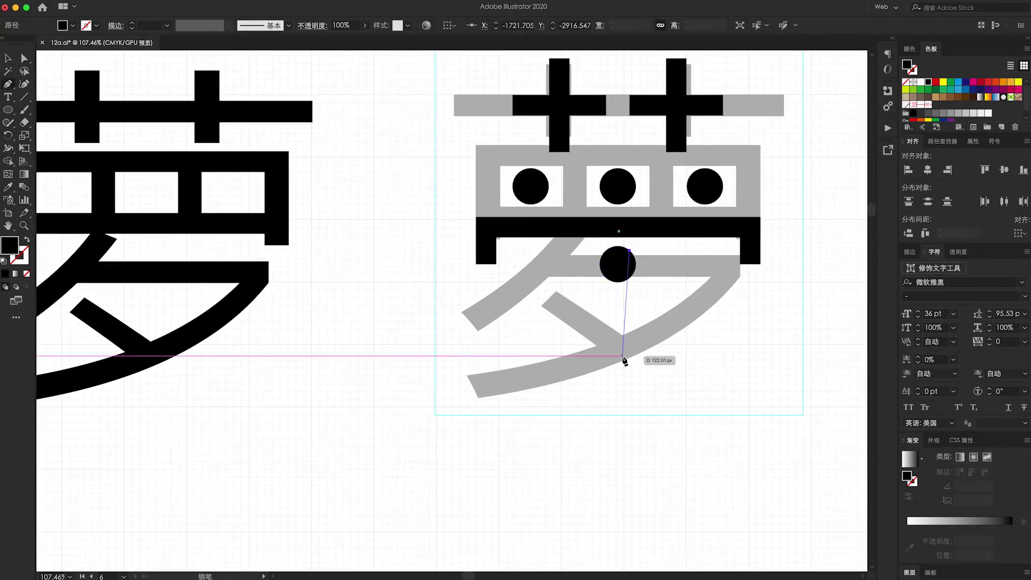
{"action": "left_click_drag", "start_coordinate": [605, 367], "coordinate": [679, 361]}
{"action": "key", "text": "shift+x"}
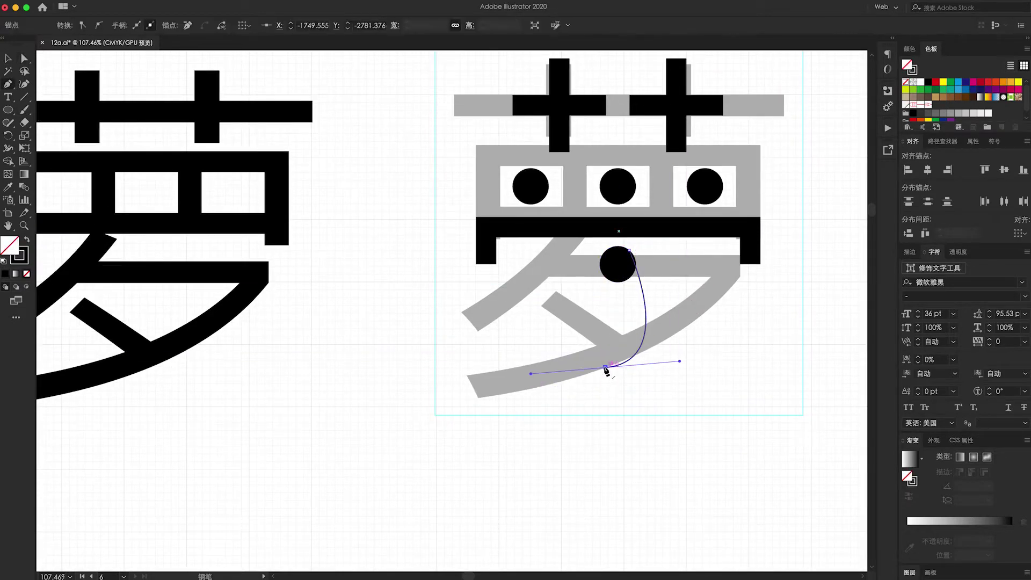
{"action": "left_click", "coordinate": [604, 368]}
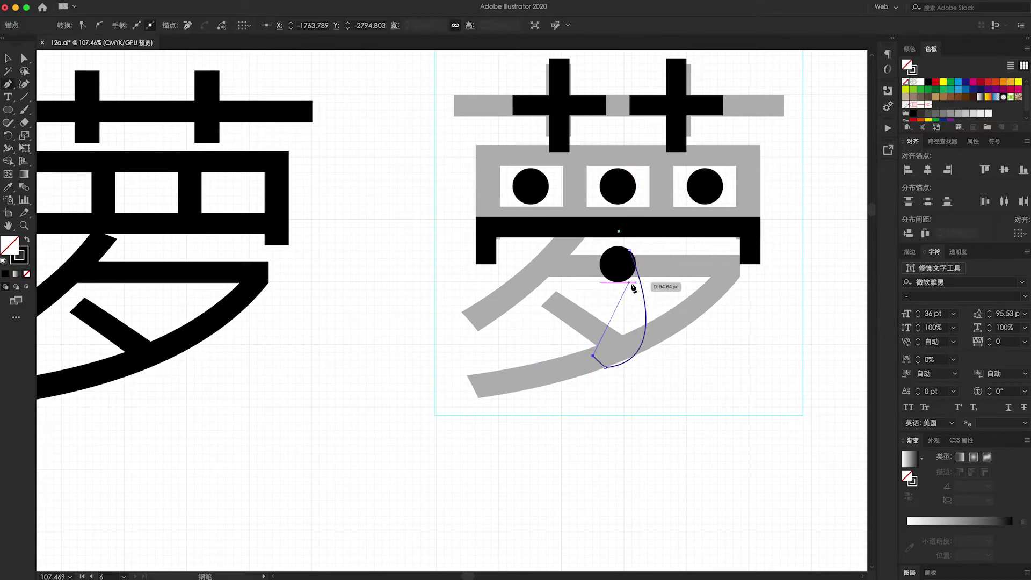
{"action": "left_click", "coordinate": [628, 251]}
Reshape the comma tail's curves and bottom point with Direct Selection.
{"action": "key", "text": "a"}
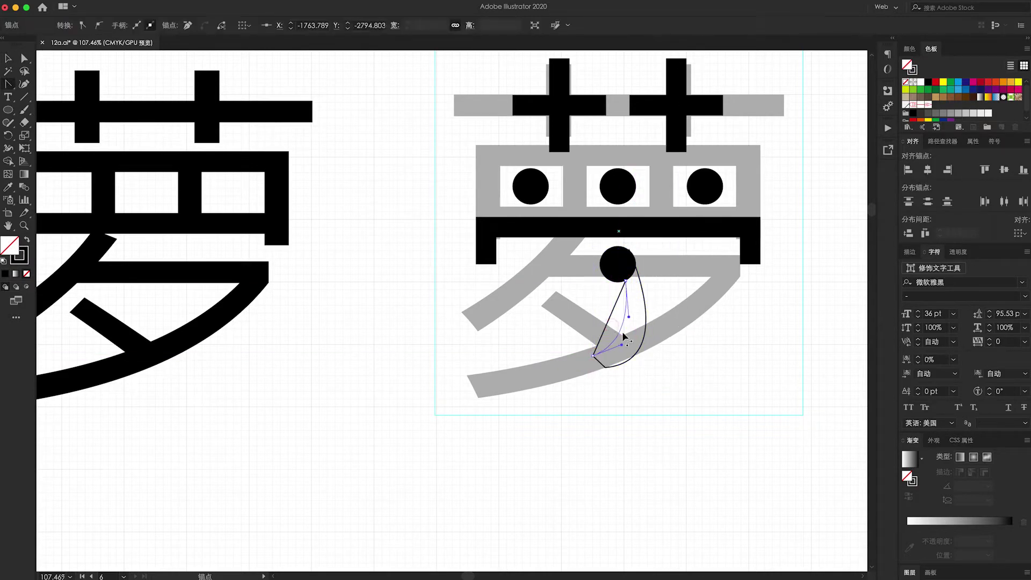
{"action": "left_click_drag", "start_coordinate": [645, 325], "coordinate": [655, 331]}
{"action": "left_click_drag", "start_coordinate": [641, 260], "coordinate": [632, 260]}
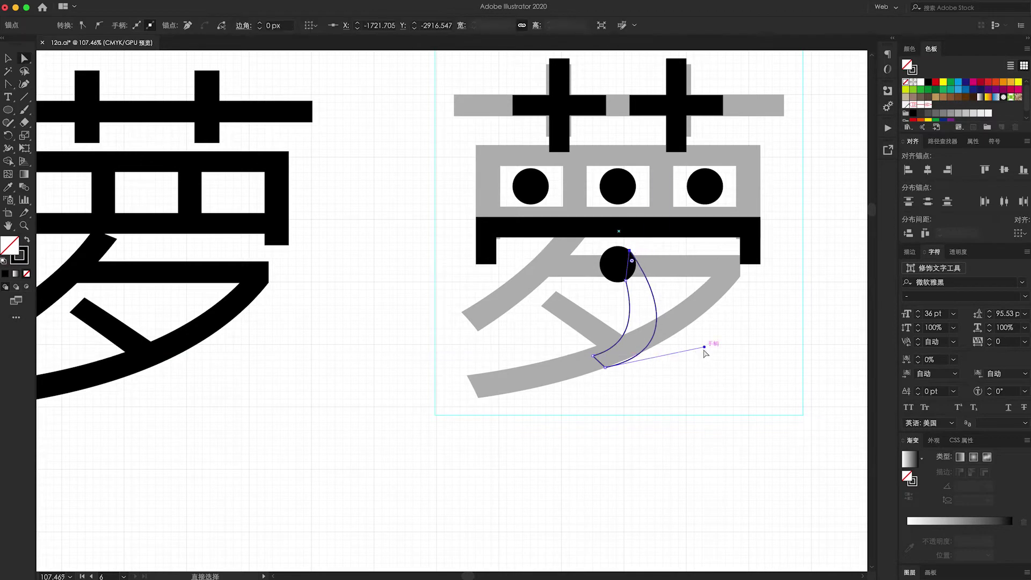
{"action": "left_click_drag", "start_coordinate": [646, 326], "coordinate": [714, 330]}
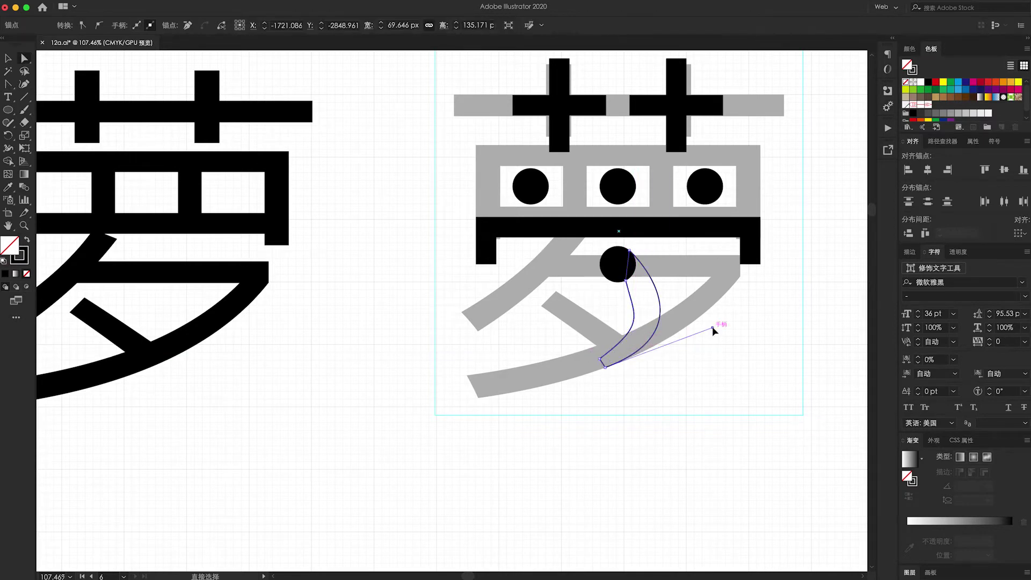
{"action": "left_click_drag", "start_coordinate": [611, 371], "coordinate": [608, 358]}
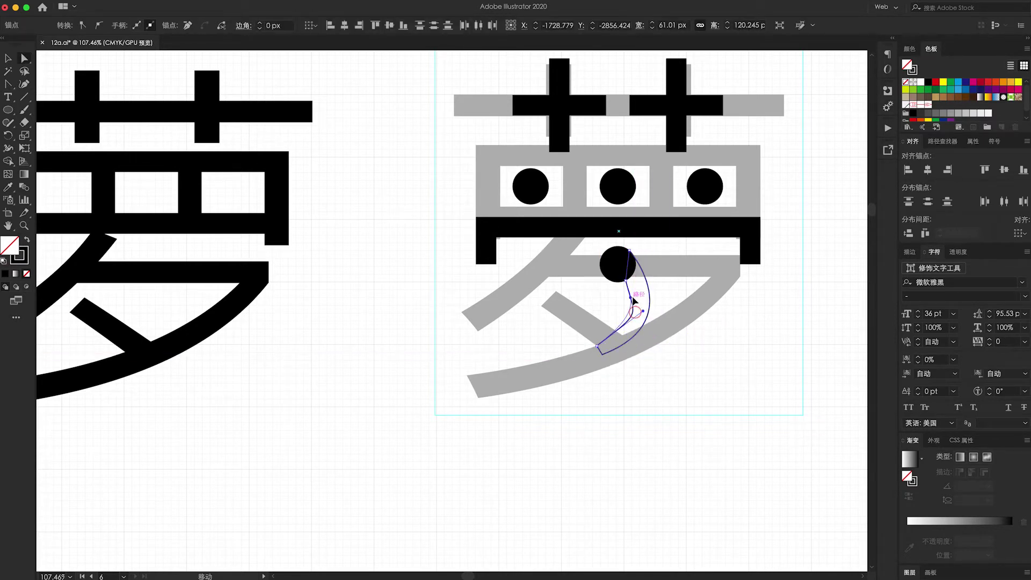
{"action": "left_click", "coordinate": [646, 319]}
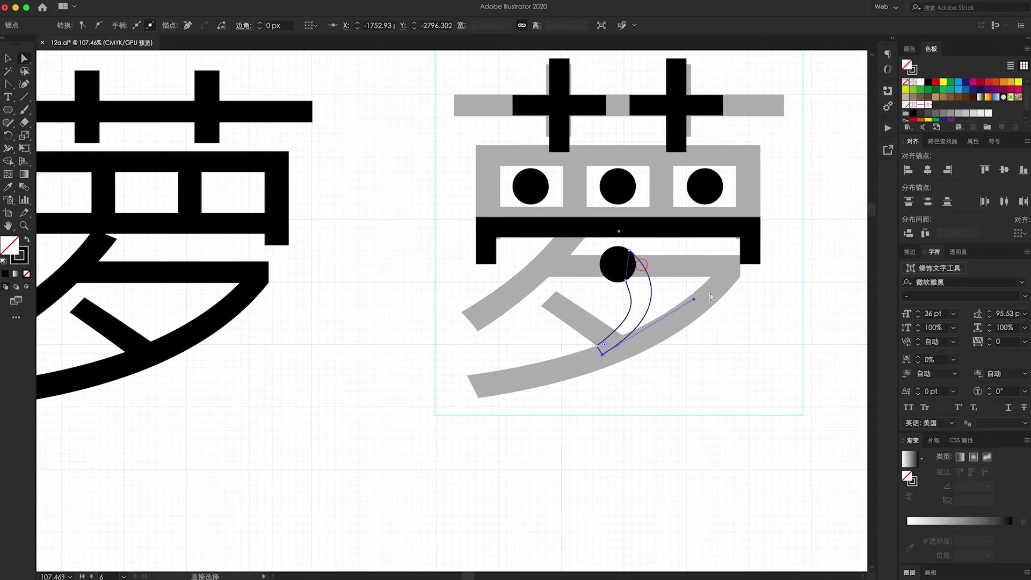
{"action": "left_click", "coordinate": [711, 297]}
Zoom in on the comma and refine its top curve.
{"action": "key", "text": "ctrl+minus"}
{"action": "key", "text": "ctrl+minus"}
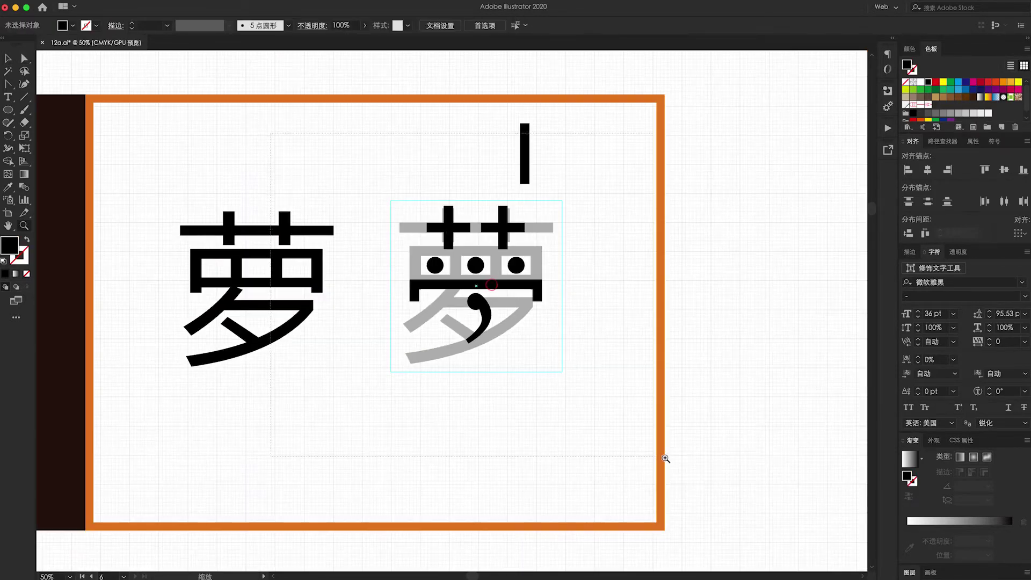
{"action": "left_click_drag", "start_coordinate": [375, 258], "coordinate": [408, 259]}
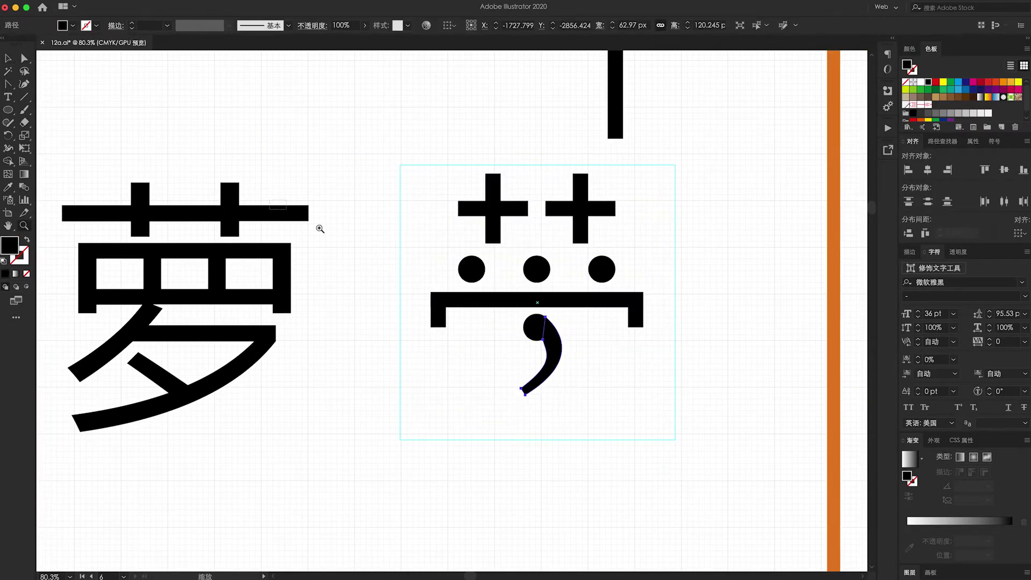
{"action": "left_click_drag", "start_coordinate": [492, 390], "coordinate": [537, 390]}
{"action": "left_click", "coordinate": [590, 293]}
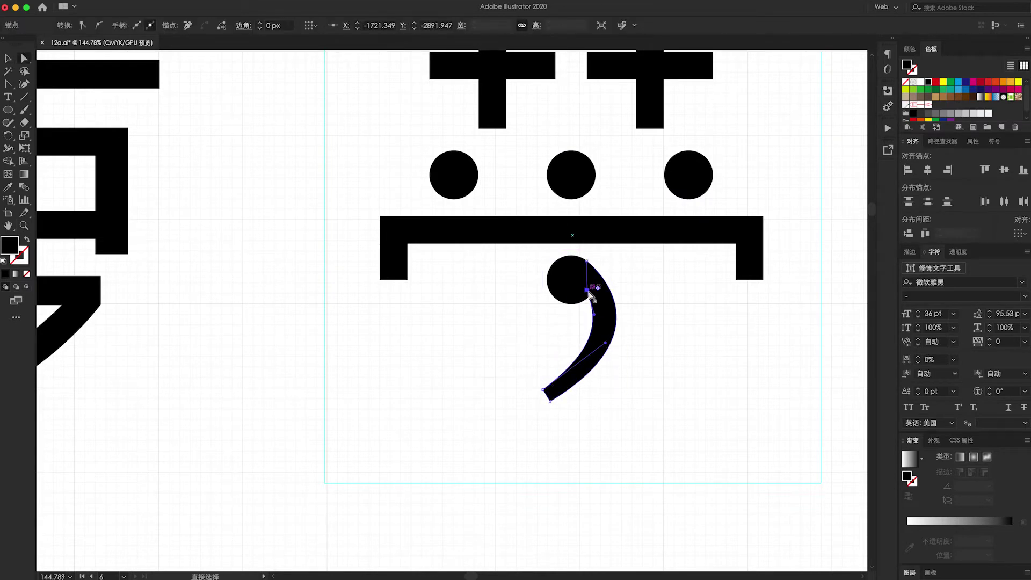
{"action": "left_click_drag", "start_coordinate": [591, 294], "coordinate": [631, 316]}
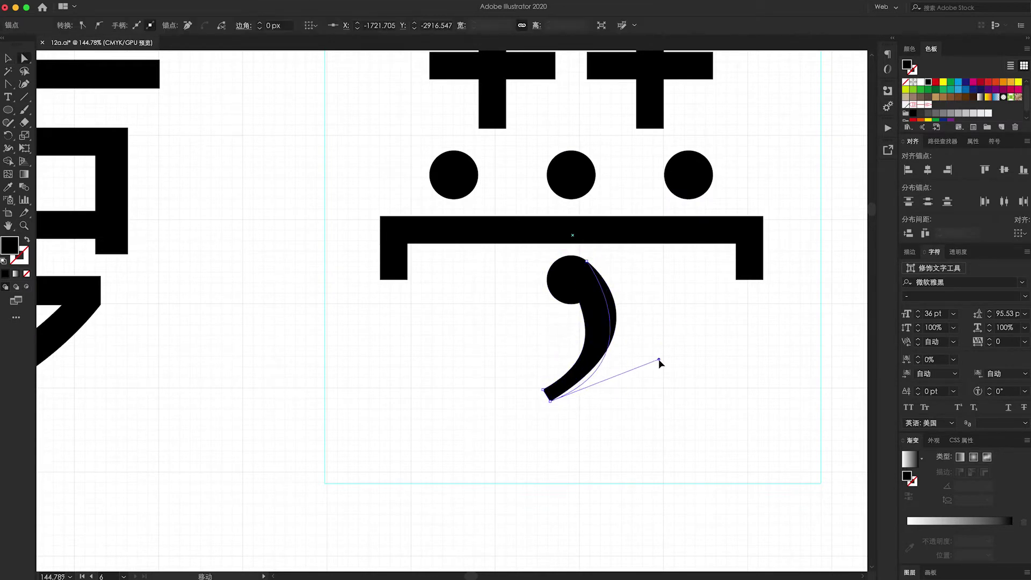
{"action": "left_click_drag", "start_coordinate": [550, 404], "coordinate": [590, 404]}
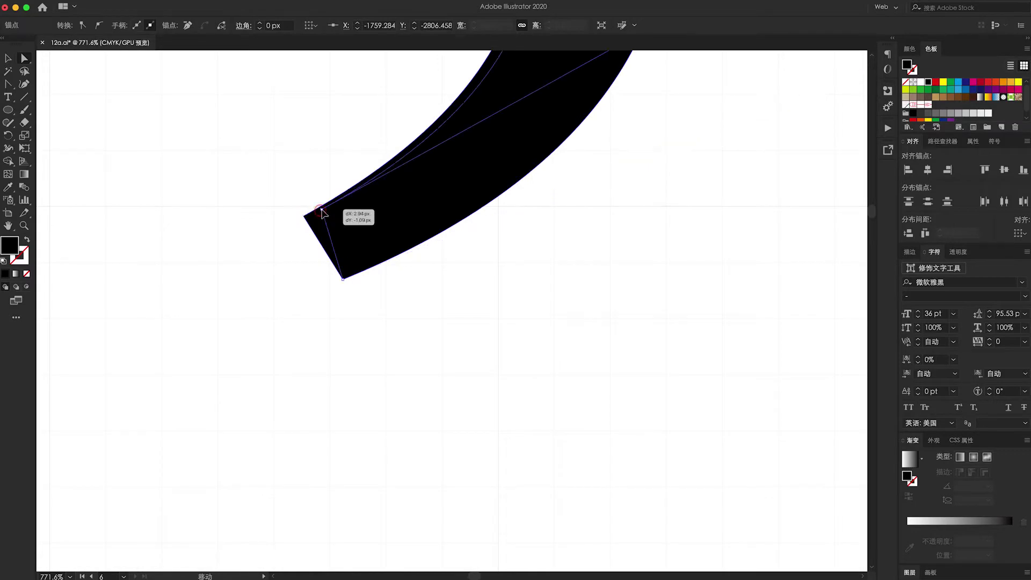
{"action": "left_click_drag", "start_coordinate": [355, 213], "coordinate": [301, 213]}
{"action": "left_click_drag", "start_coordinate": [591, 389], "coordinate": [644, 388]}
Nudge the tail's bottom corner, view in Outline mode, and fit the artboard in the window.
{"action": "key", "text": "a"}
{"action": "left_click", "coordinate": [379, 132]}
{"action": "left_click_drag", "start_coordinate": [449, 240], "coordinate": [491, 256]}
{"action": "key", "text": "ctrl+y"}
{"action": "key", "text": "ctrl+0"}
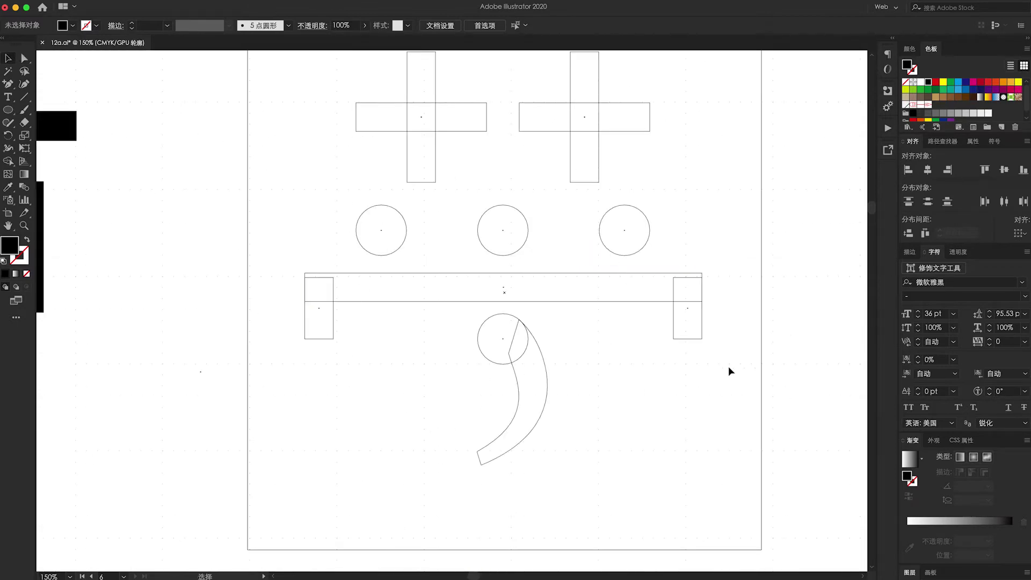
Pull both legs of the bracket inward to narrow it.
{"action": "key", "text": "a"}
{"action": "left_click", "coordinate": [680, 311]}
{"action": "left_click_drag", "start_coordinate": [672, 339], "coordinate": [632, 339]}
{"action": "left_click_drag", "start_coordinate": [276, 288], "coordinate": [322, 347]}
{"action": "mouse_move", "coordinate": [304, 338]}
{"action": "left_mouse_down"}
{"action": "mouse_move", "coordinate": [361, 338]}
{"action": "mouse_move", "coordinate": [344, 338]}
{"action": "left_mouse_up"}
{"action": "key", "text": "v"}
{"action": "left_click", "coordinate": [717, 312]}
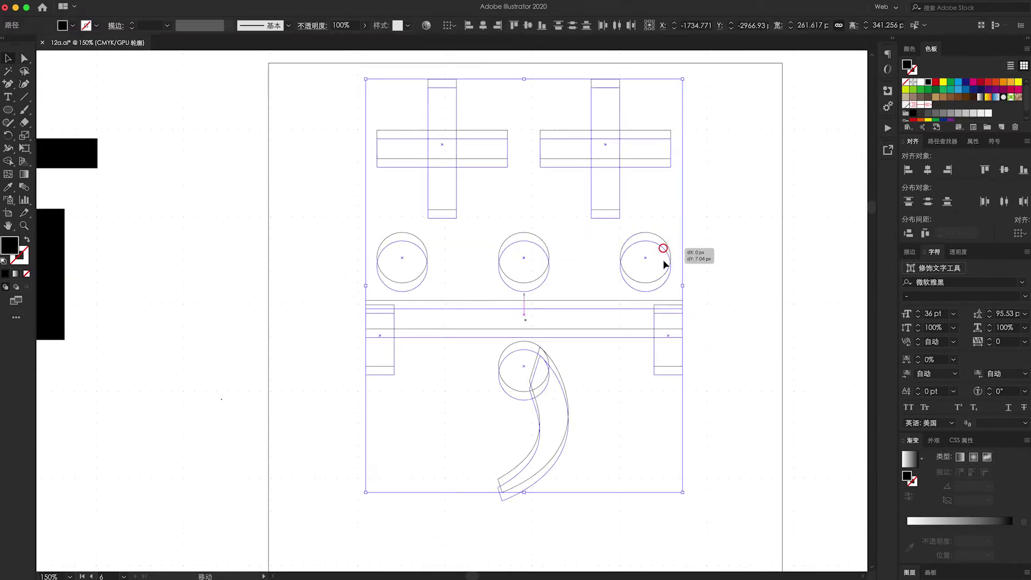
Move both crosses up slightly, then enlarge and reposition the middle dot and centre the right dot.
{"action": "left_click_drag", "start_coordinate": [390, 117], "coordinate": [682, 231]}
{"action": "left_click_drag", "start_coordinate": [633, 165], "coordinate": [633, 159]}
{"action": "left_click_drag", "start_coordinate": [741, 310], "coordinate": [371, 257]}
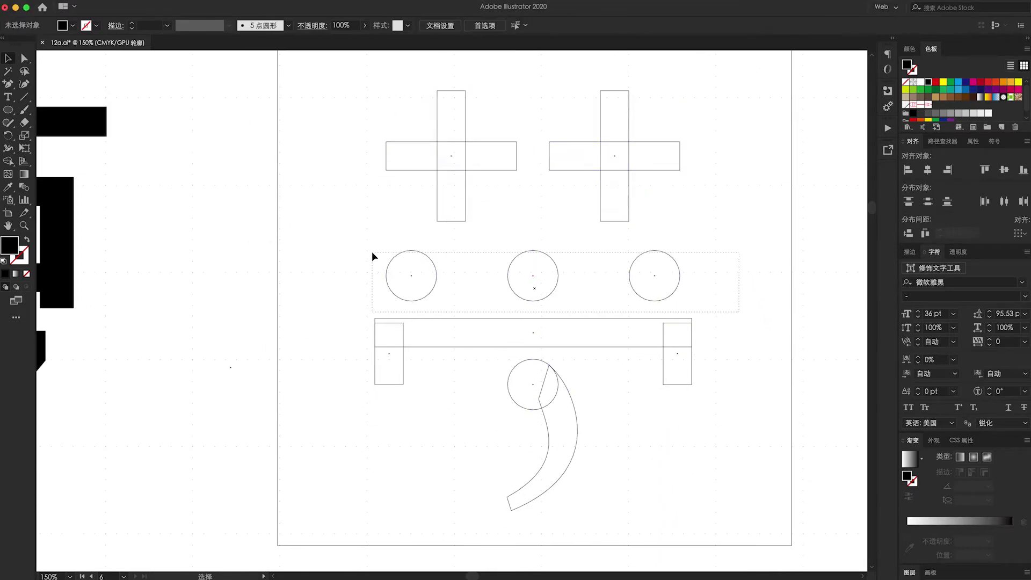
{"action": "left_click_drag", "start_coordinate": [562, 249], "coordinate": [564, 244]}
{"action": "left_click", "coordinate": [621, 279]}
{"action": "left_click", "coordinate": [647, 290]}
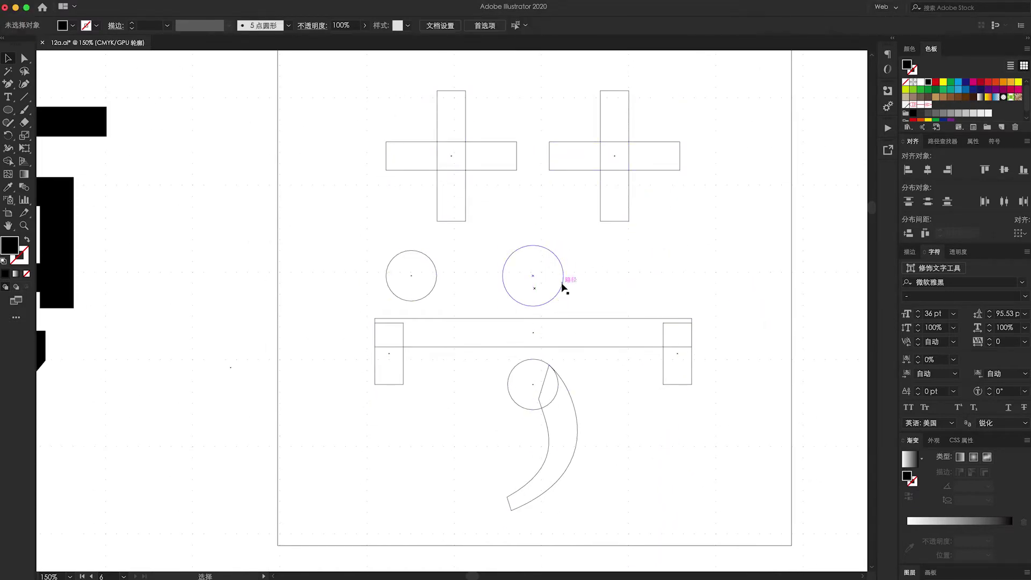
{"action": "left_click_drag", "start_coordinate": [647, 290], "coordinate": [628, 290]}
Line up the left dot under the left cross and space the three dots evenly.
{"action": "left_click", "coordinate": [644, 141], "text": "shift"}
{"action": "left_click_drag", "start_coordinate": [417, 267], "coordinate": [421, 267]}
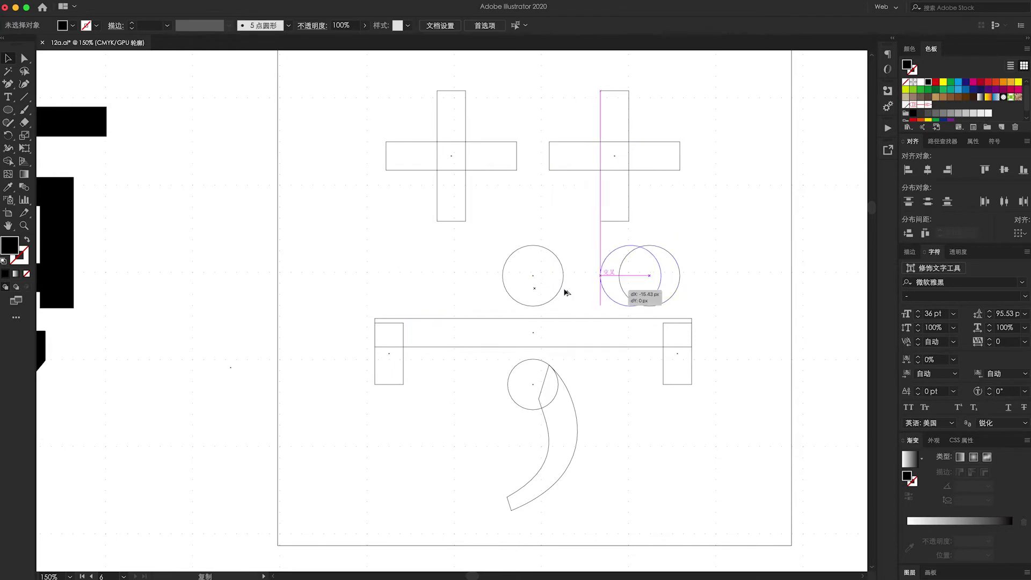
{"action": "left_click", "coordinate": [416, 253]}
{"action": "left_click", "coordinate": [451, 161], "text": "shift"}
{"action": "left_click_drag", "start_coordinate": [375, 236], "coordinate": [687, 312]}
{"action": "left_click", "coordinate": [927, 202]}
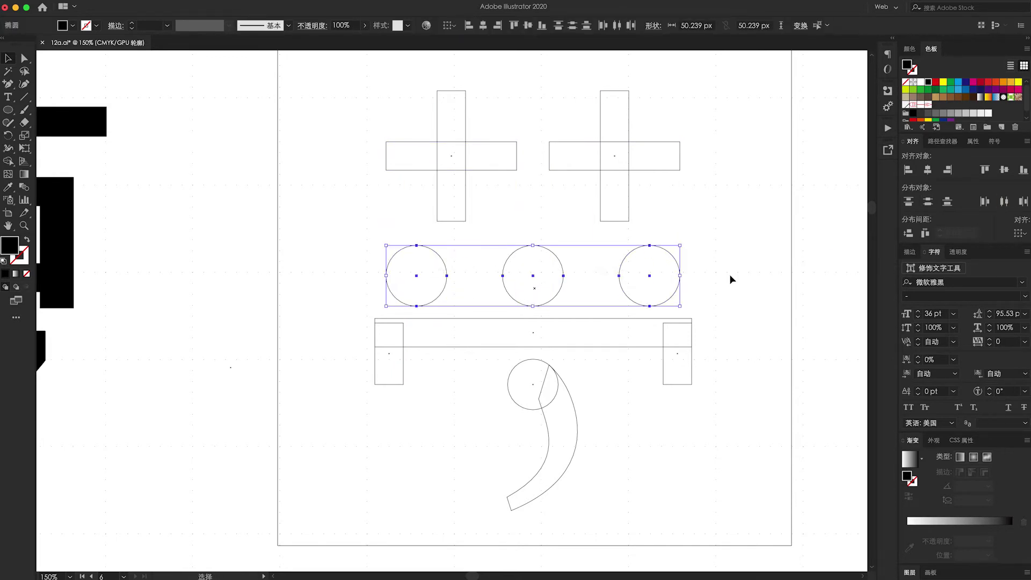
Move the bracket bar and comma down, shorten the bar's right end, and align the right leg.
{"action": "mouse_move", "coordinate": [724, 419]}
{"action": "left_mouse_down"}
{"action": "mouse_move", "coordinate": [349, 329]}
{"action": "mouse_move", "coordinate": [465, 474]}
{"action": "left_mouse_up"}
{"action": "key", "text": "a"}
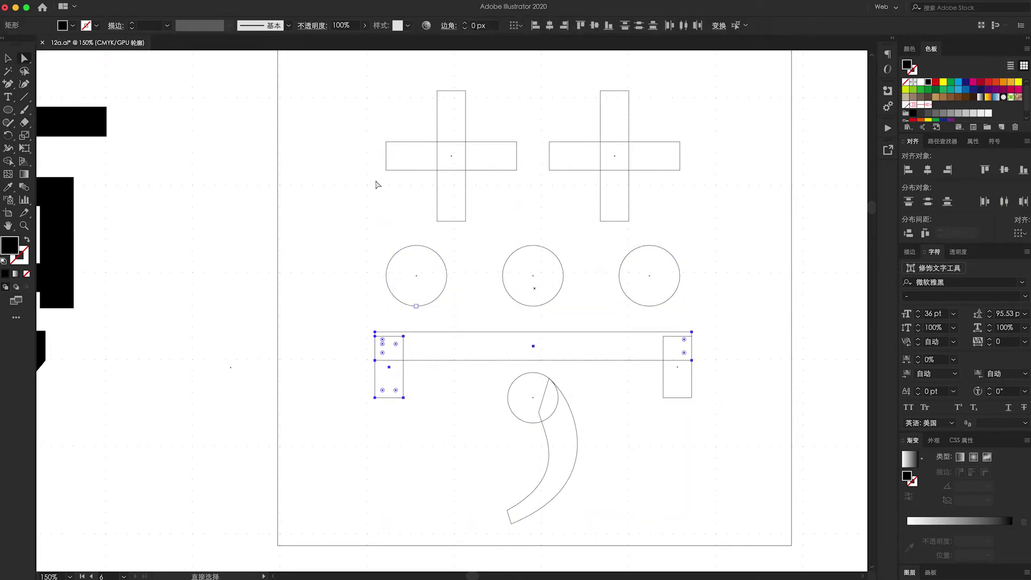
{"action": "key", "text": "v"}
{"action": "left_click_drag", "start_coordinate": [453, 359], "coordinate": [463, 360]}
{"action": "left_click", "coordinate": [716, 333]}
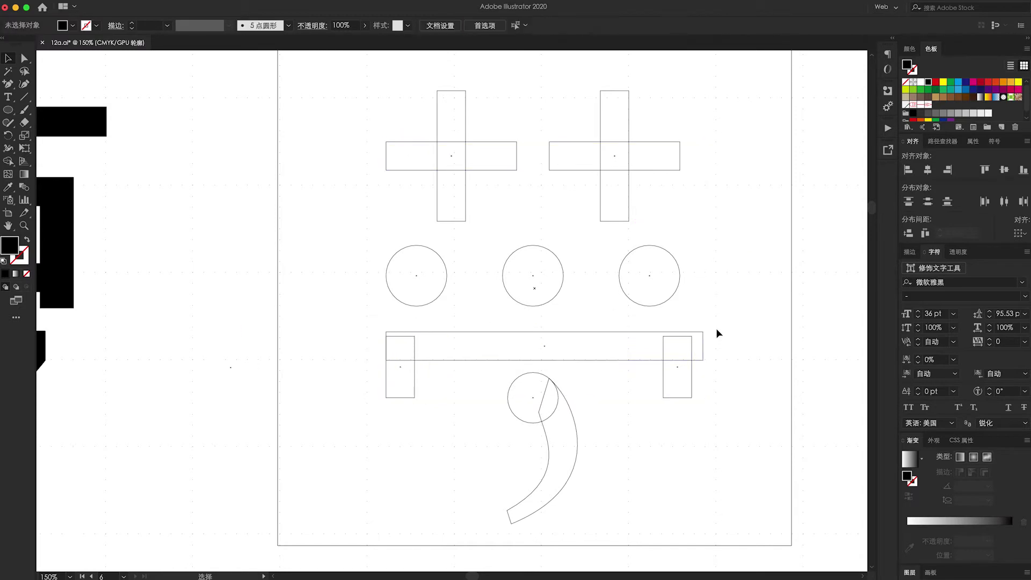
{"action": "left_click_drag", "start_coordinate": [702, 346], "coordinate": [679, 346]}
{"action": "left_click", "coordinate": [714, 357]}
{"action": "left_click_drag", "start_coordinate": [684, 387], "coordinate": [672, 386]}
{"action": "left_click", "coordinate": [723, 306]}
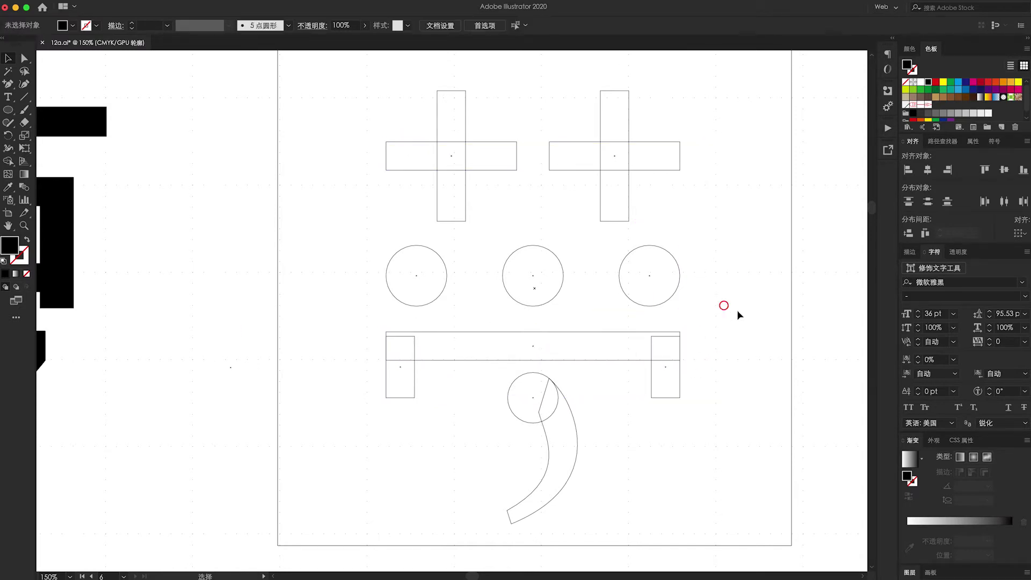
Shift the comma tail's bottom end right and adjust its curve.
{"action": "scroll", "coordinate": [738, 314], "scroll_direction": "down", "scroll_amount": 3}
{"action": "left_click", "coordinate": [565, 359]}
{"action": "key", "text": "a"}
{"action": "left_click", "coordinate": [529, 432]}
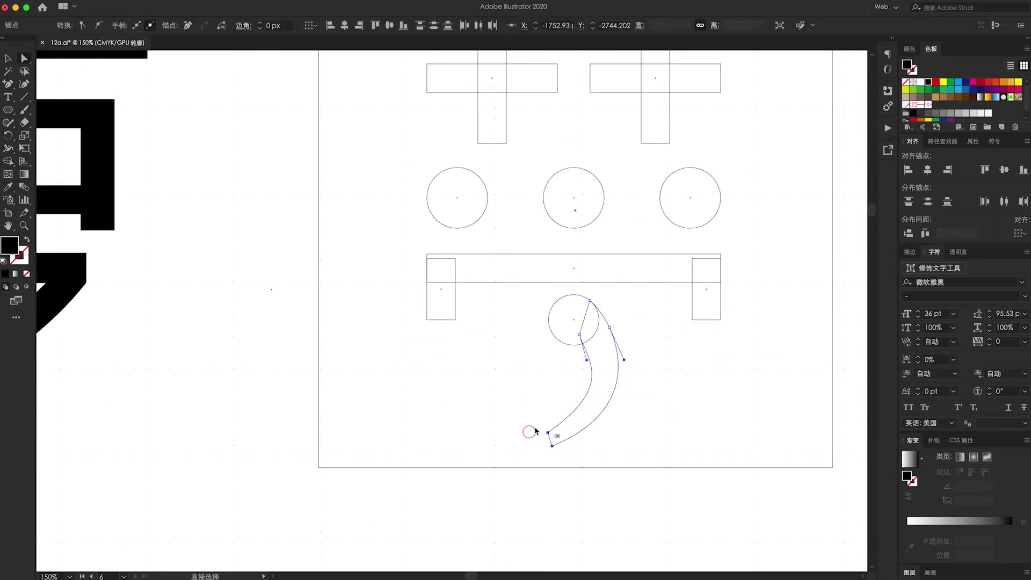
{"action": "mouse_move", "coordinate": [548, 432]}
{"action": "left_mouse_down"}
{"action": "mouse_move", "coordinate": [628, 398]}
{"action": "mouse_move", "coordinate": [671, 395]}
{"action": "left_mouse_up"}
{"action": "left_click", "coordinate": [609, 327]}
{"action": "left_click", "coordinate": [592, 385]}
{"action": "key", "text": "v"}
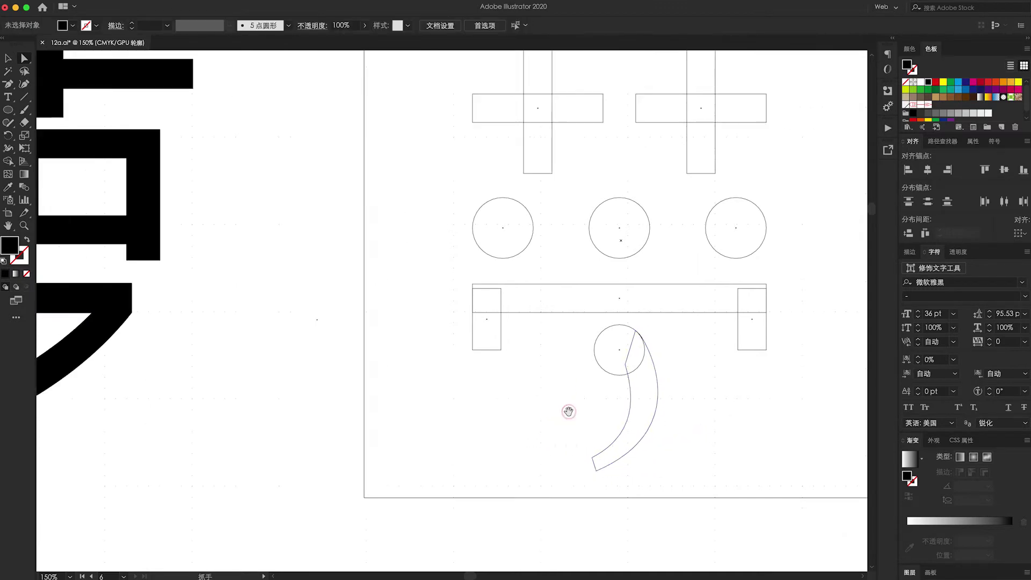
Nudge the three dots and the bracket bar upward with the arrow keys.
{"action": "left_click", "coordinate": [758, 269]}
{"action": "key", "text": "Up"}
{"action": "key", "text": "Up"}
{"action": "key", "text": "Up"}
{"action": "left_click_drag", "start_coordinate": [404, 182], "coordinate": [780, 280]}
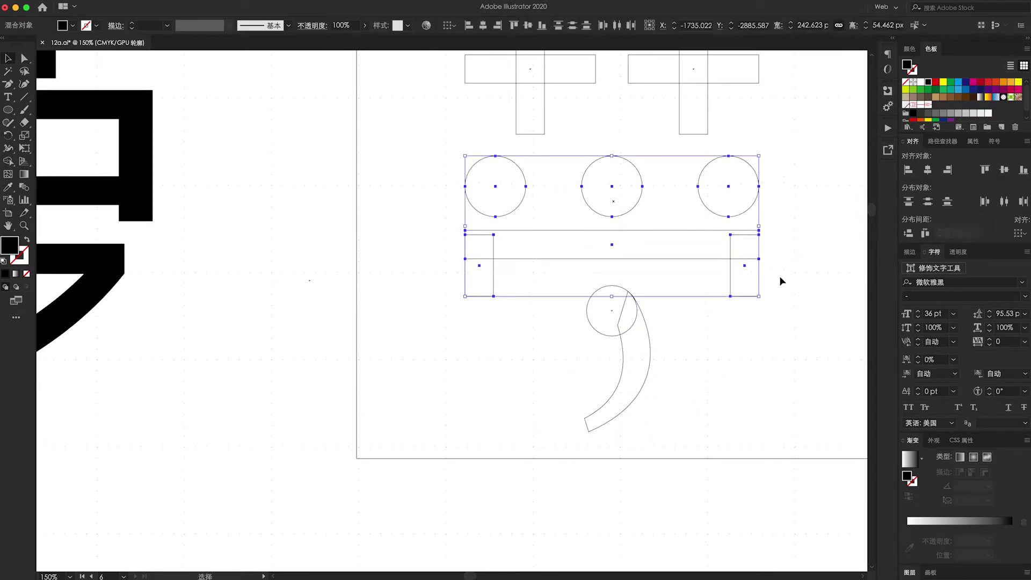
{"action": "key", "text": "Up"}
{"action": "key", "text": "Up"}
{"action": "key", "text": "Up"}
{"action": "left_click", "coordinate": [690, 359]}
Enlarge the comma stroke and its round head from the top-right corner handle.
{"action": "key", "text": "a"}
{"action": "left_click", "coordinate": [584, 421]}
{"action": "key", "text": "v"}
{"action": "left_click", "coordinate": [586, 425]}
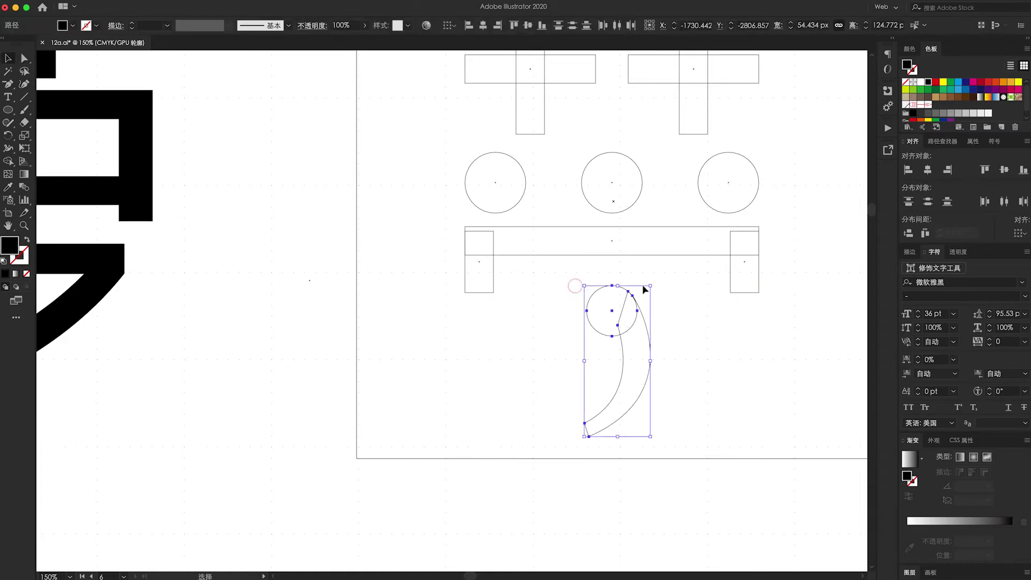
{"action": "left_click_drag", "start_coordinate": [649, 285], "coordinate": [661, 275]}
{"action": "left_click", "coordinate": [681, 330]}
Zoom out to the whole frame and select the two bottom anchors of the comma tail.
{"action": "key", "text": "ctrl+minus"}
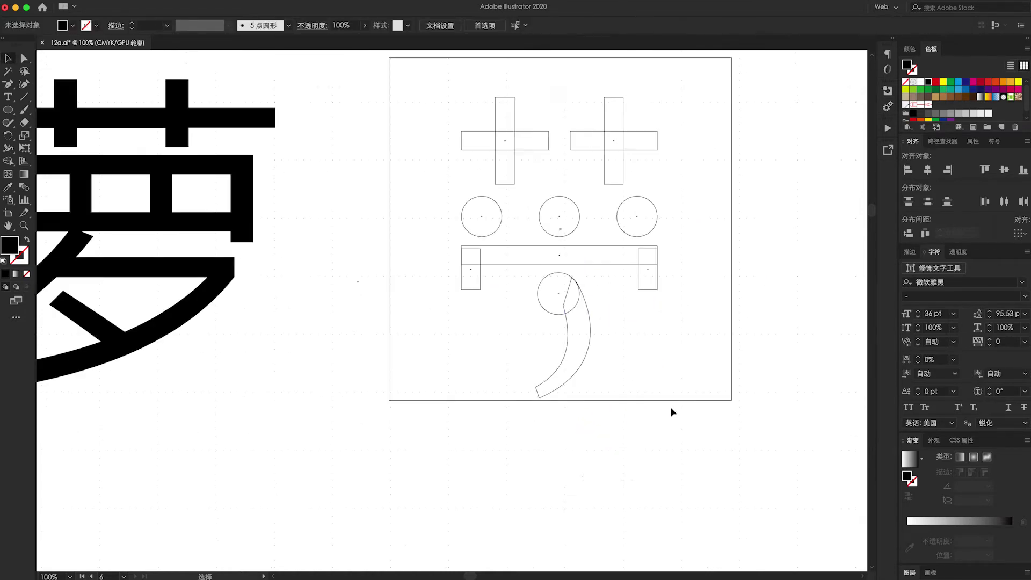
{"action": "key", "text": "ctrl+a"}
{"action": "left_click", "coordinate": [398, 175]}
{"action": "key", "text": "a"}
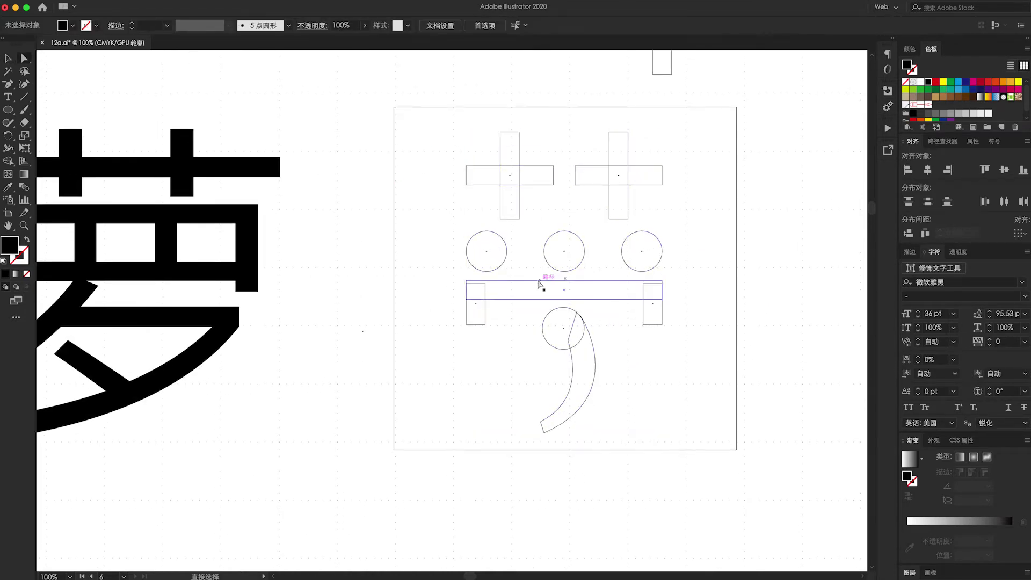
{"action": "scroll", "coordinate": [476, 227], "scroll_direction": "up", "scroll_amount": 2}
{"action": "left_click", "coordinate": [647, 460]}
{"action": "left_click_drag", "start_coordinate": [556, 496], "coordinate": [571, 530]}
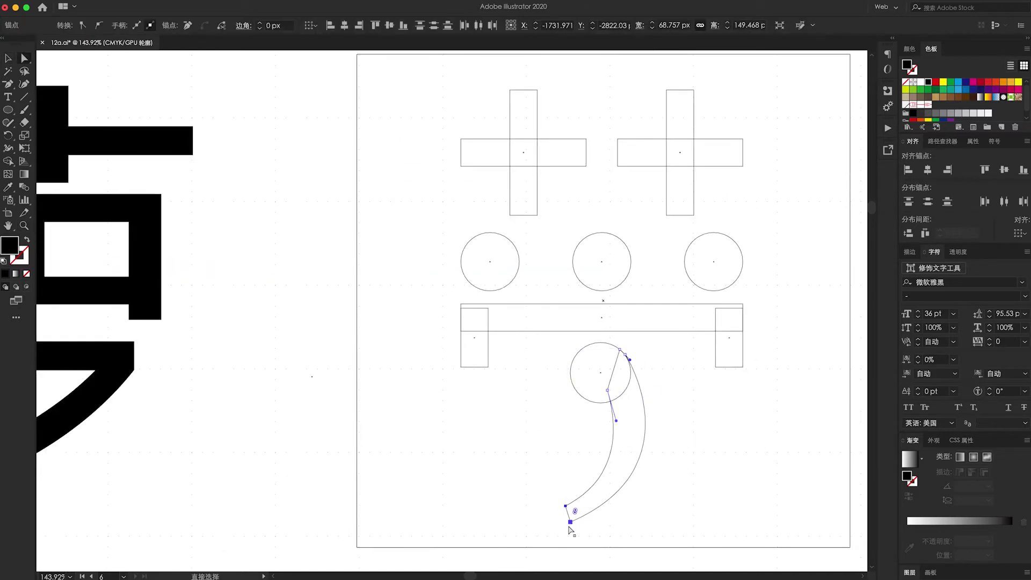
Try rounding the top corners of the left cross's vertical bar, then undo it.
{"action": "left_click", "coordinate": [719, 477]}
{"action": "scroll", "coordinate": [700, 478], "scroll_direction": "up", "scroll_amount": 1}
{"action": "key", "text": "v"}
{"action": "mouse_move", "coordinate": [400, 115]}
{"action": "left_mouse_down"}
{"action": "mouse_move", "coordinate": [741, 214]}
{"action": "mouse_move", "coordinate": [408, 289]}
{"action": "left_mouse_up"}
{"action": "left_click", "coordinate": [397, 136]}
{"action": "key", "text": "a"}
{"action": "scroll", "coordinate": [570, 256], "scroll_direction": "up", "scroll_amount": 5}
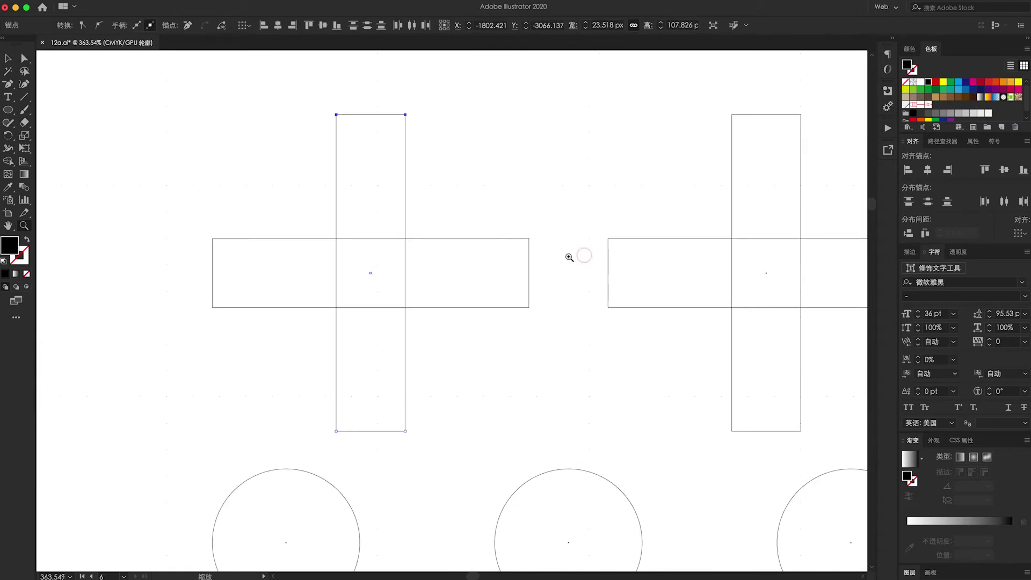
{"action": "left_click", "coordinate": [336, 115]}
{"action": "left_click_drag", "start_coordinate": [393, 132], "coordinate": [521, 172]}
{"action": "left_click", "coordinate": [522, 171]}
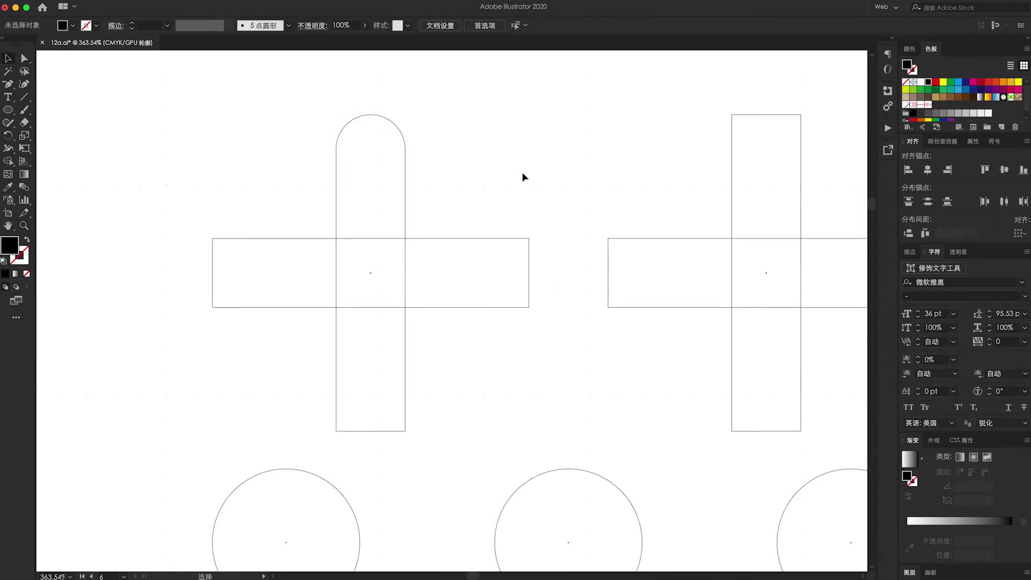
{"action": "key", "text": "ctrl+z"}
Draw a temporary vertical centre line through the left cross, then remove it.
{"action": "key", "text": "backslash"}
{"action": "left_click_drag", "start_coordinate": [372, 93], "coordinate": [372, 456]}
{"action": "left_click", "coordinate": [405, 401], "text": "shift"}
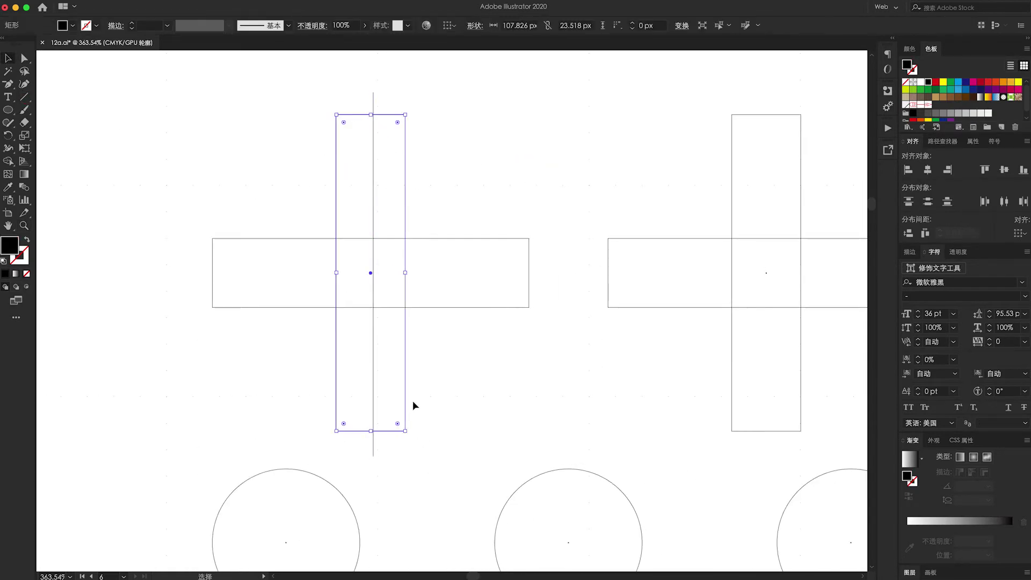
{"action": "left_click", "coordinate": [430, 479]}
{"action": "key", "text": "ctrl+z"}
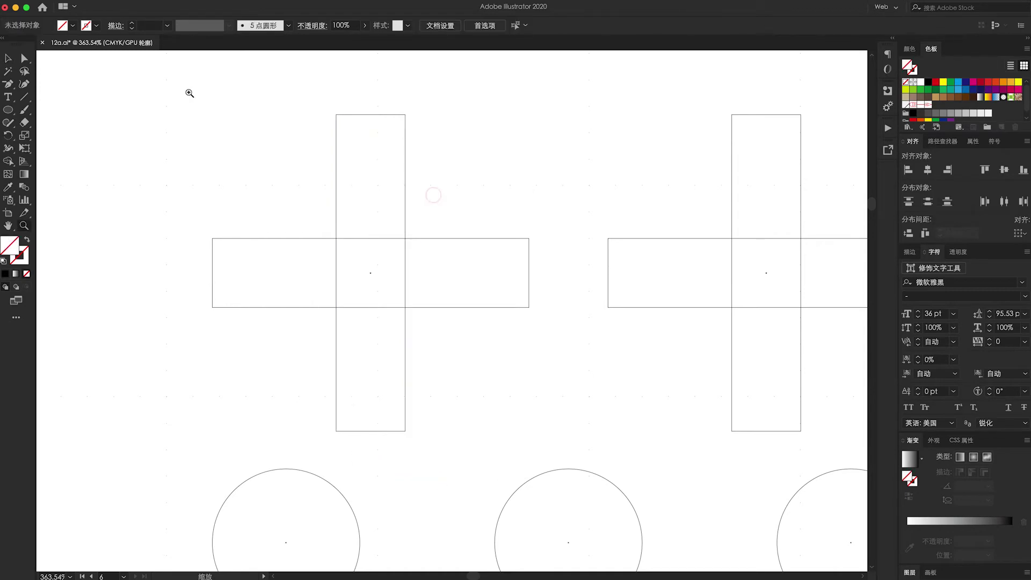
{"action": "scroll", "coordinate": [524, 322], "scroll_direction": "up", "scroll_amount": 5}
Draw a thin ellipse cap centred on the vertical bar's top edge and flatten it.
{"action": "left_click_drag", "start_coordinate": [431, 247], "coordinate": [618, 212]}
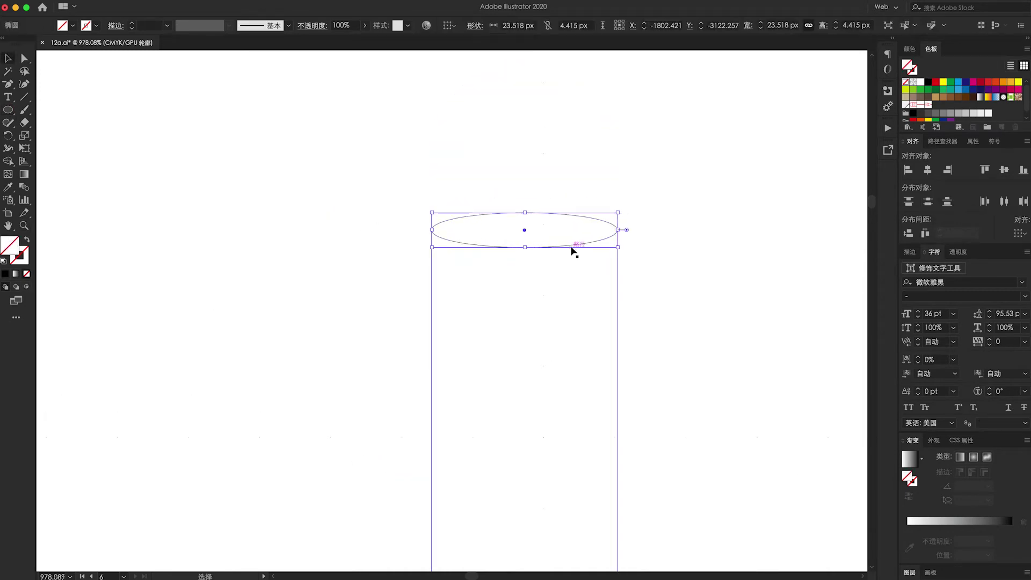
{"action": "left_click_drag", "start_coordinate": [573, 249], "coordinate": [572, 267]}
{"action": "scroll", "coordinate": [672, 252], "scroll_direction": "down", "scroll_amount": 1}
{"action": "scroll", "coordinate": [671, 251], "scroll_direction": "down", "scroll_amount": 1}
{"action": "left_click", "coordinate": [524, 177]}
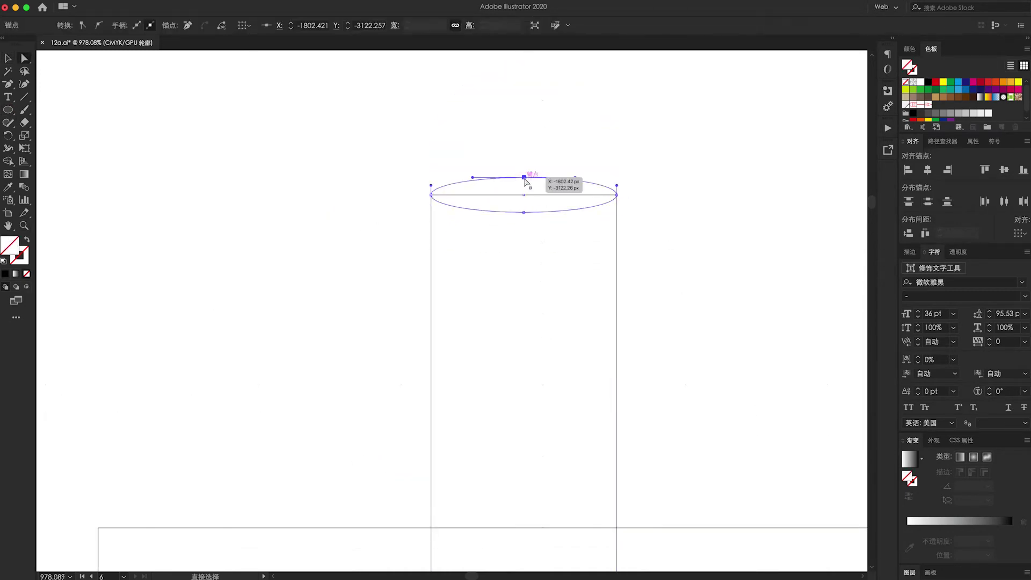
{"action": "left_click_drag", "start_coordinate": [524, 177], "coordinate": [524, 189]}
{"action": "left_click", "coordinate": [680, 213]}
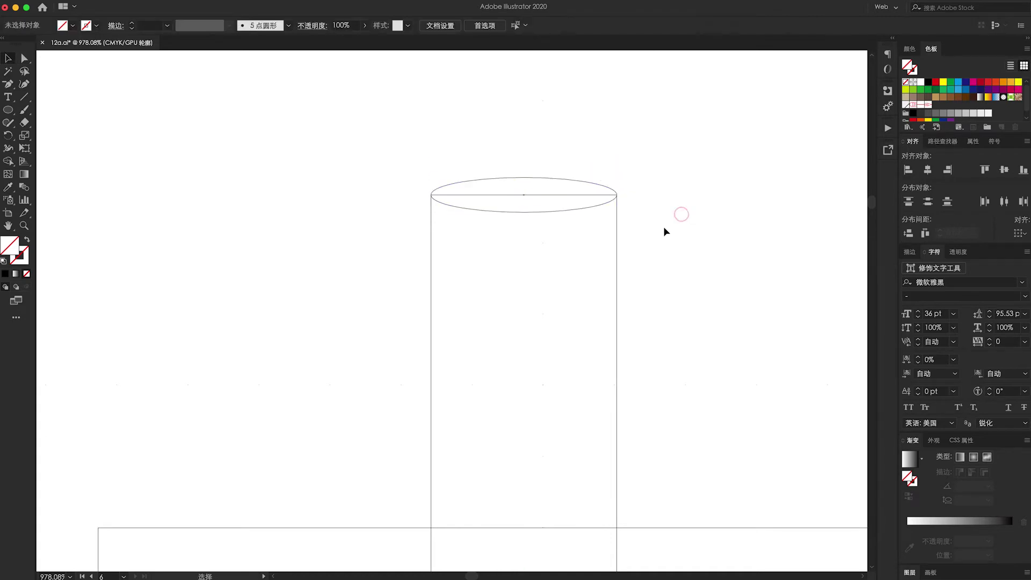
{"action": "left_click", "coordinate": [558, 188]}
Alt-drag copies of the ellipse cap onto the horizontal bar's left and right ends.
{"action": "scroll", "coordinate": [390, 247], "scroll_direction": "down", "scroll_amount": 2}
{"action": "scroll", "coordinate": [390, 247], "scroll_direction": "down", "scroll_amount": 2}
{"action": "scroll", "coordinate": [430, 244], "scroll_direction": "down", "scroll_amount": 2}
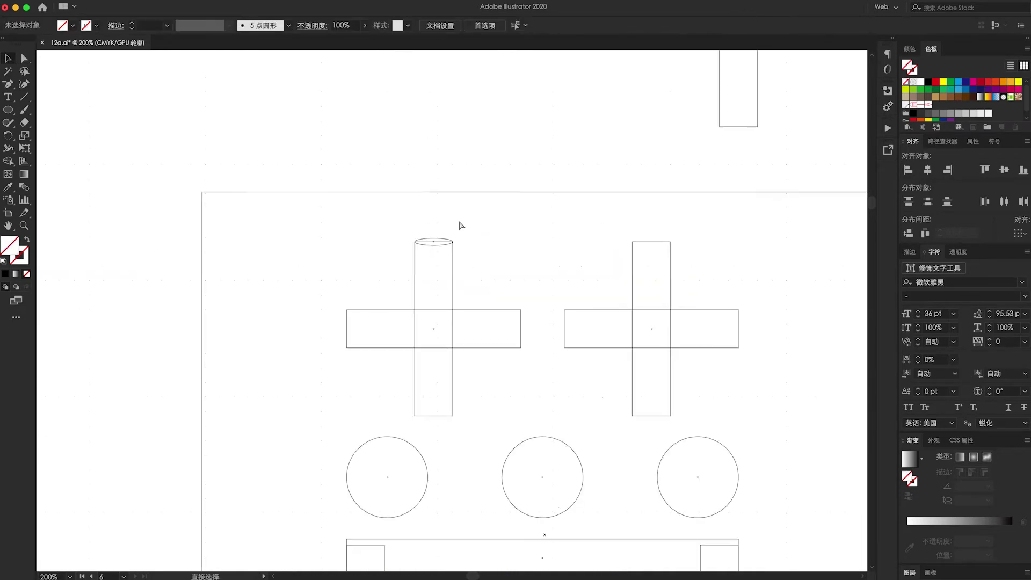
{"action": "key", "text": "z"}
{"action": "left_click", "coordinate": [318, 268]}
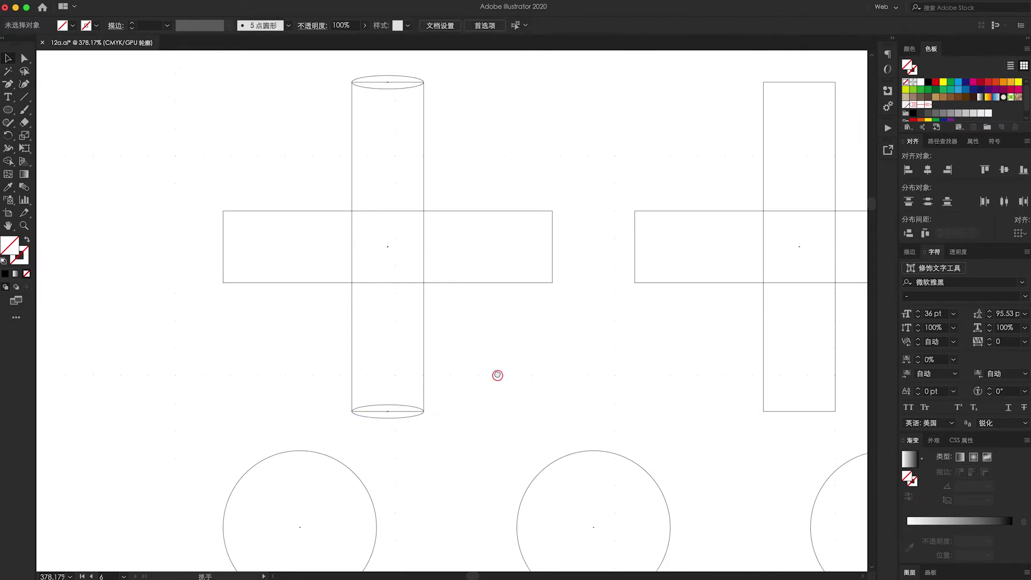
{"action": "mouse_move", "coordinate": [387, 420]}
{"action": "left_mouse_down"}
{"action": "mouse_move", "coordinate": [265, 347]}
{"action": "mouse_move", "coordinate": [243, 221]}
{"action": "left_mouse_up"}
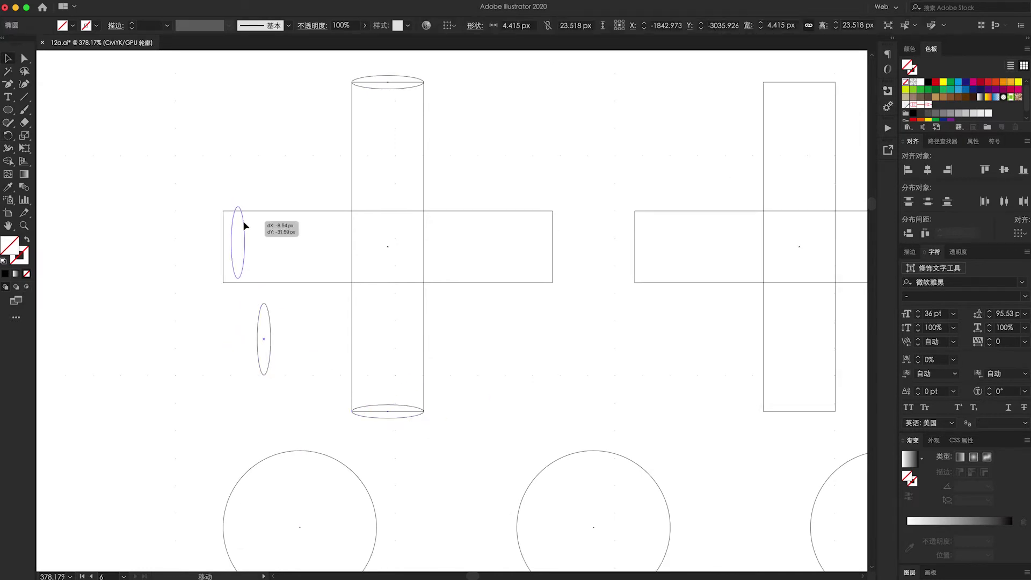
{"action": "left_click_drag", "start_coordinate": [236, 268], "coordinate": [556, 272]}
{"action": "key", "text": "z"}
{"action": "left_click", "coordinate": [580, 322]}
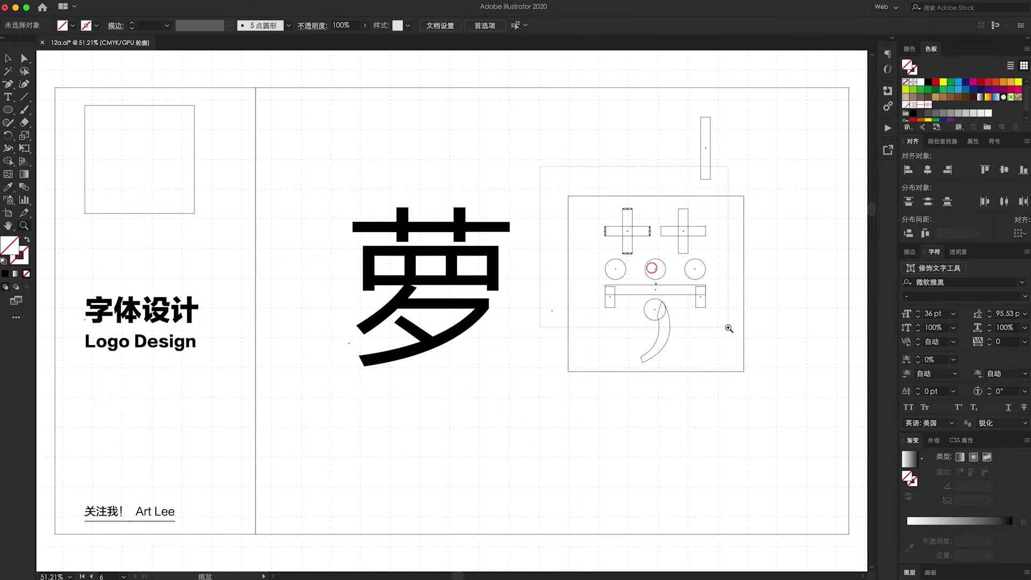
{"action": "left_click_drag", "start_coordinate": [729, 328], "coordinate": [523, 177]}
Switch from Outline to Preview so the shapes show solid black.
{"action": "key", "text": "v"}
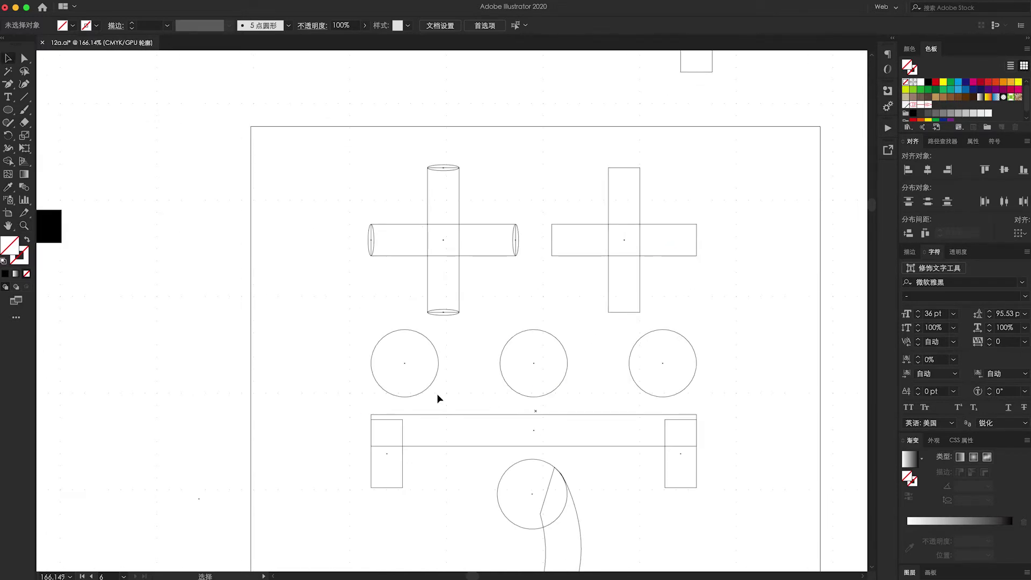
{"action": "key", "text": "ctrl+y"}
{"action": "left_click", "coordinate": [494, 225]}
Combine all parts of the left cross into one compound path.
{"action": "left_click", "coordinate": [526, 289]}
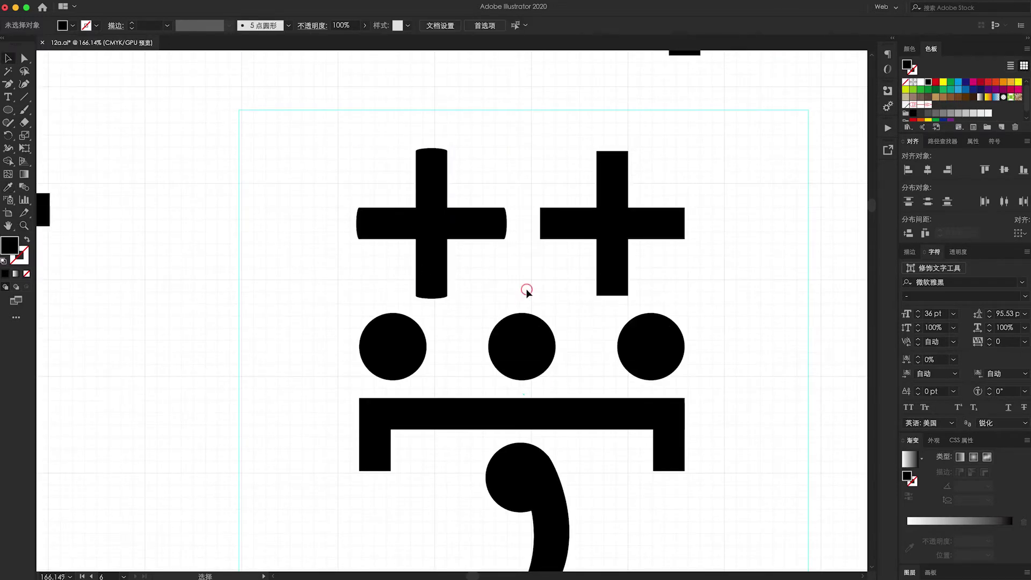
{"action": "left_click_drag", "start_coordinate": [526, 290], "coordinate": [338, 175]}
{"action": "key", "text": "ctrl+8"}
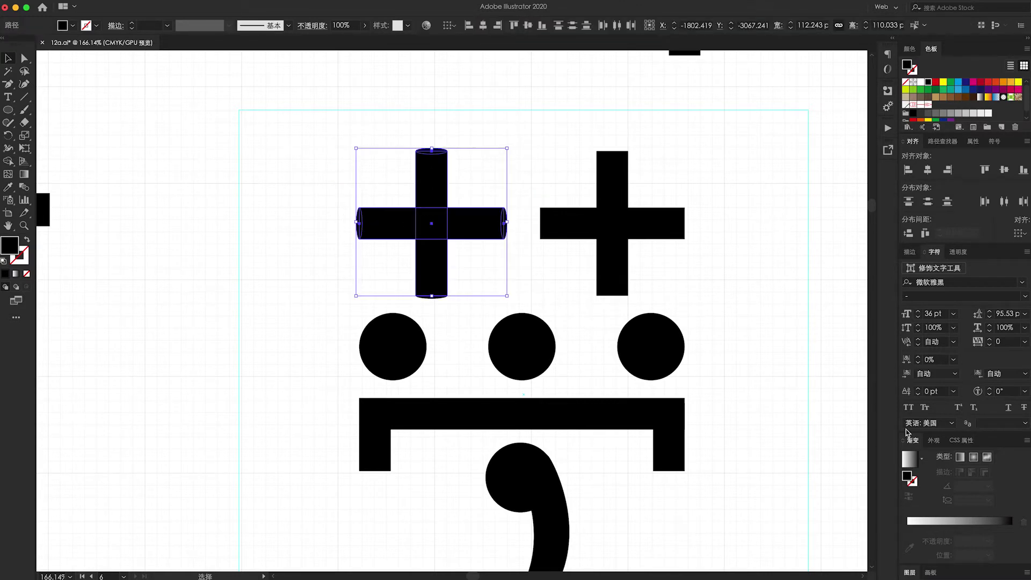
{"action": "left_click", "coordinate": [941, 141]}
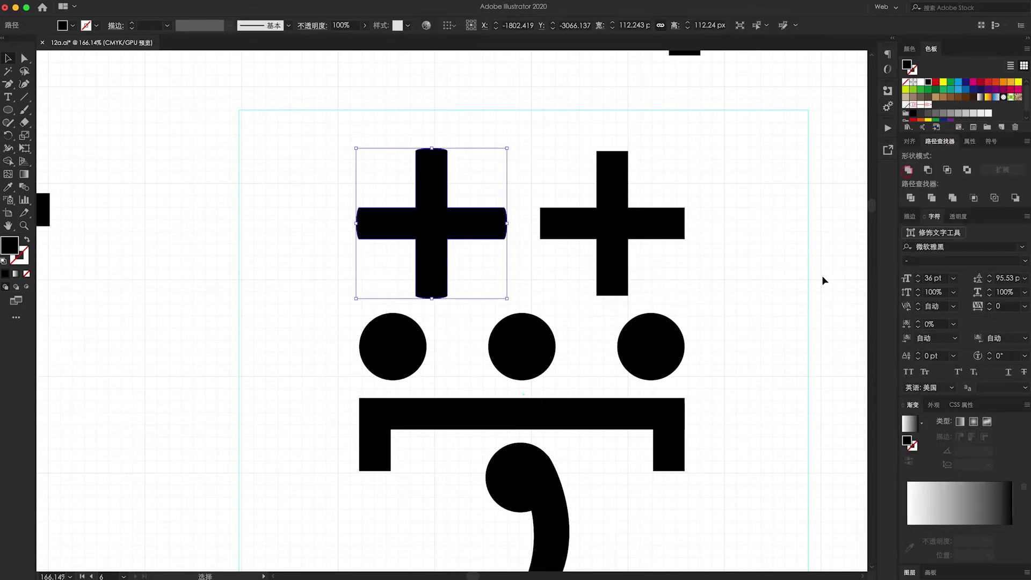
Centre the right cross's bars horizontally and move the outer dots slightly inward.
{"action": "left_click", "coordinate": [580, 223]}
{"action": "left_click", "coordinate": [594, 198], "text": "shift"}
{"action": "left_click", "coordinate": [909, 141]}
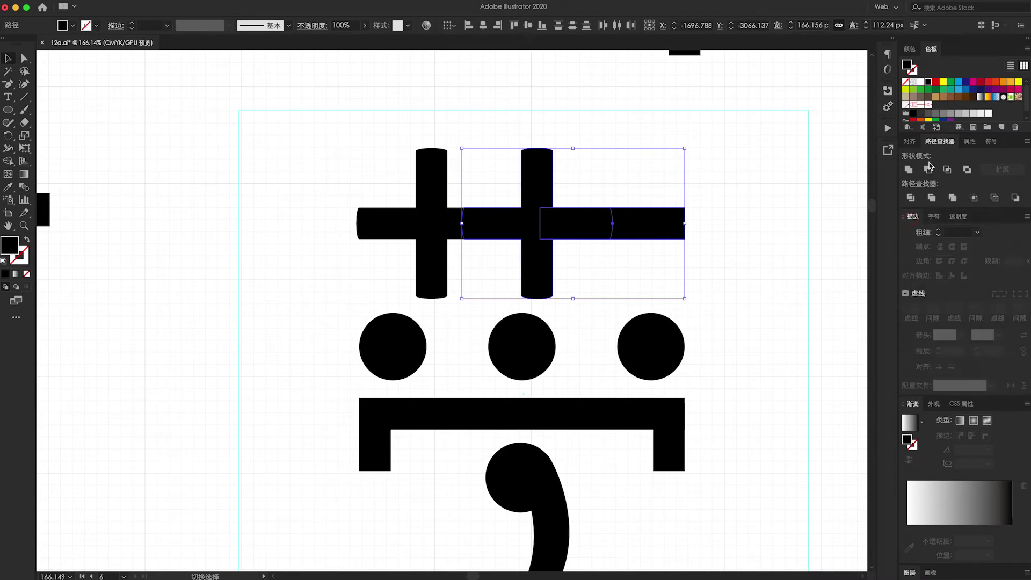
{"action": "left_click", "coordinate": [945, 287]}
{"action": "scroll", "coordinate": [591, 242], "scroll_direction": "down", "scroll_amount": 3}
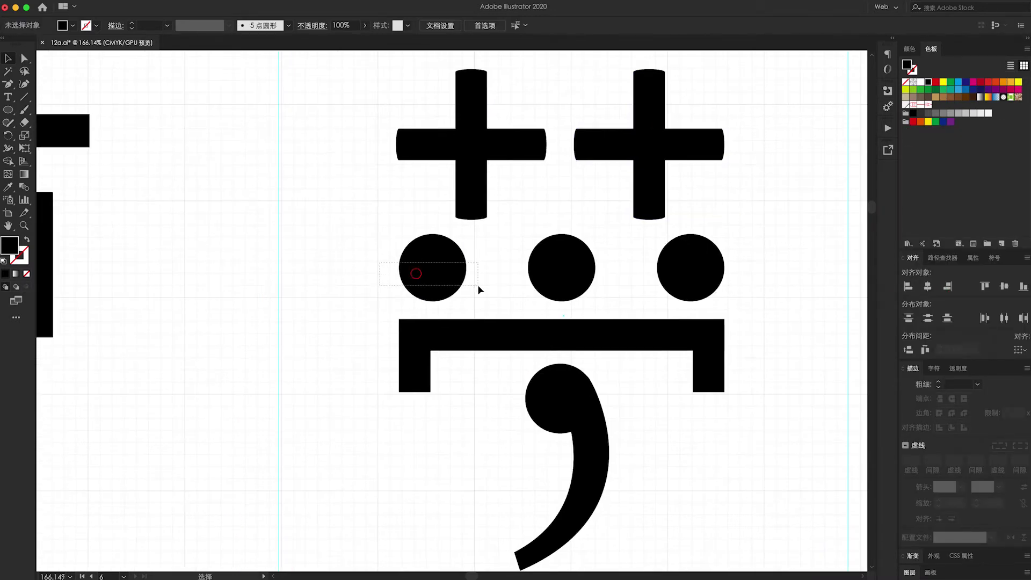
{"action": "double_click", "coordinate": [441, 267]}
{"action": "left_click_drag", "start_coordinate": [440, 267], "coordinate": [451, 267]}
{"action": "left_click_drag", "start_coordinate": [690, 268], "coordinate": [678, 268]}
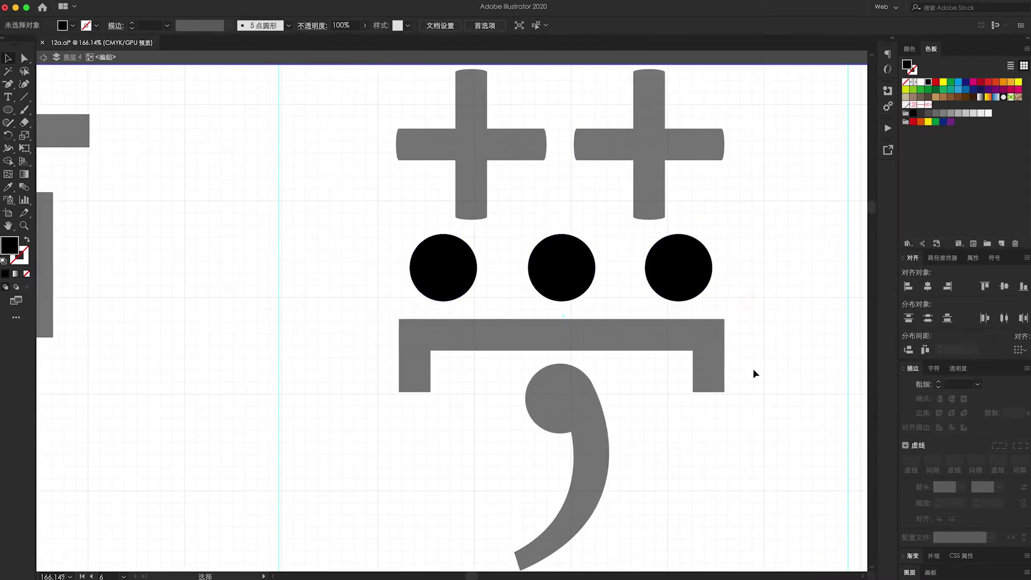
Move the bracket's legs slightly inward with Direct Selection.
{"action": "key", "text": "Escape"}
{"action": "key", "text": "a"}
{"action": "left_click", "coordinate": [675, 319]}
{"action": "left_click_drag", "start_coordinate": [674, 314], "coordinate": [747, 419]}
{"action": "left_click_drag", "start_coordinate": [451, 447], "coordinate": [455, 445]}
{"action": "key", "text": "shift+Right"}
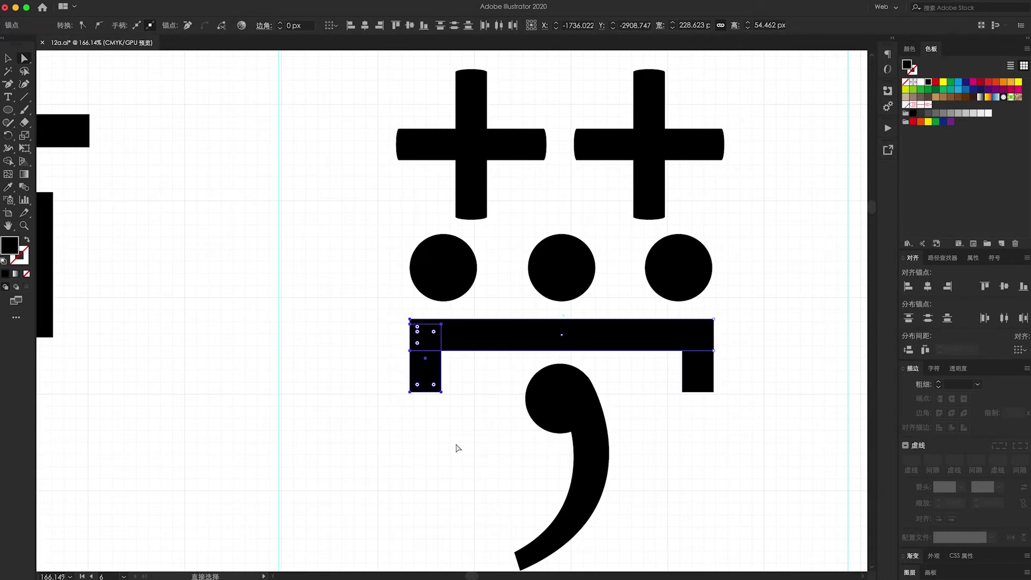
Shorten the comma tail upward and reshape its bottom curve.
{"action": "scroll", "coordinate": [636, 444], "scroll_direction": "down", "scroll_amount": 3}
{"action": "left_click_drag", "start_coordinate": [634, 507], "coordinate": [494, 417]}
{"action": "left_click_drag", "start_coordinate": [531, 467], "coordinate": [534, 448]}
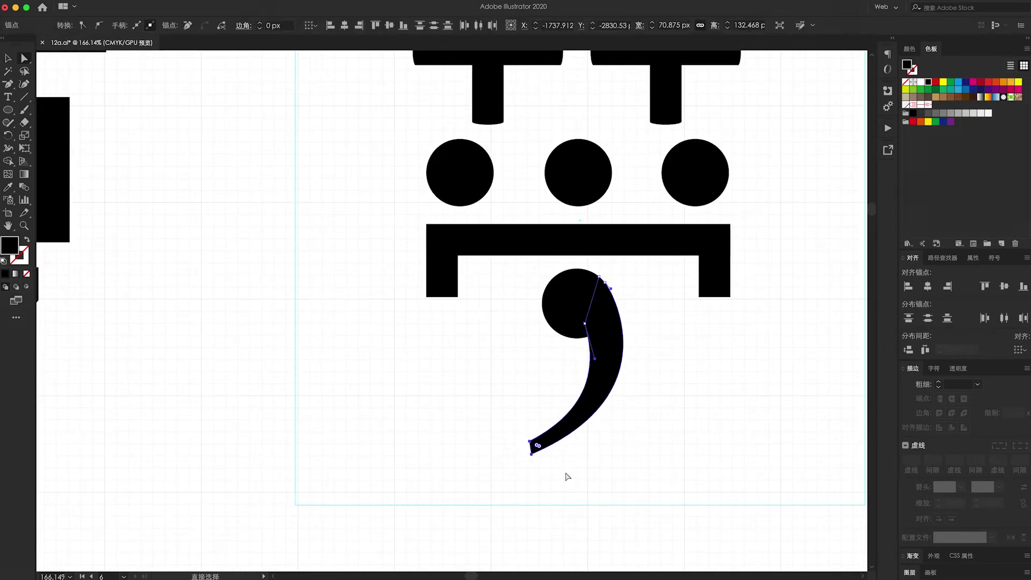
{"action": "left_click", "coordinate": [642, 449]}
{"action": "mouse_move", "coordinate": [515, 435]}
{"action": "left_mouse_down"}
{"action": "mouse_move", "coordinate": [575, 467]}
{"action": "mouse_move", "coordinate": [592, 406]}
{"action": "left_mouse_up"}
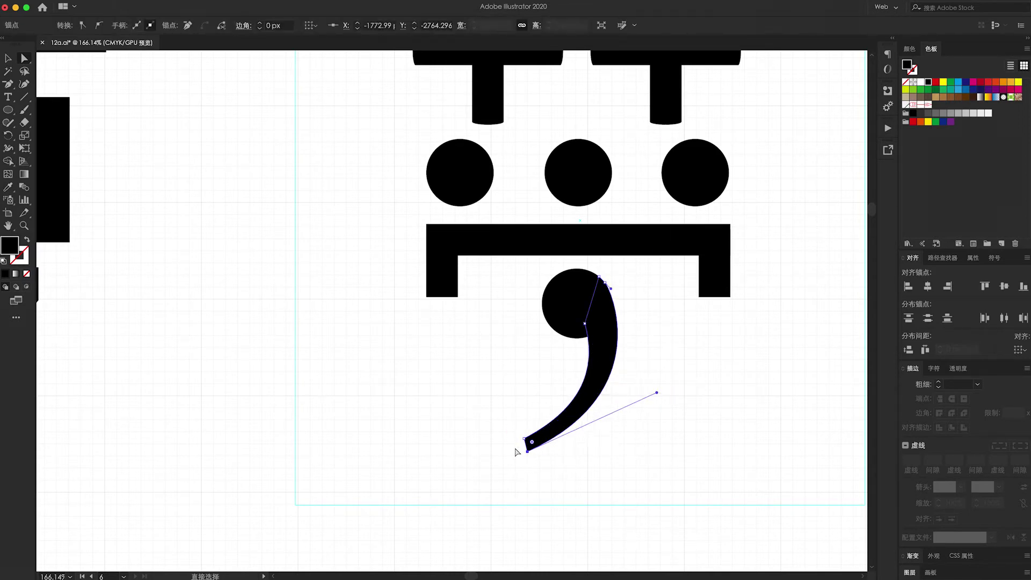
{"action": "left_click_drag", "start_coordinate": [535, 446], "coordinate": [661, 396]}
{"action": "left_click", "coordinate": [681, 415]}
{"action": "key", "text": "ctrl+0"}
{"action": "scroll", "coordinate": [695, 417], "scroll_direction": "up", "scroll_amount": 5}
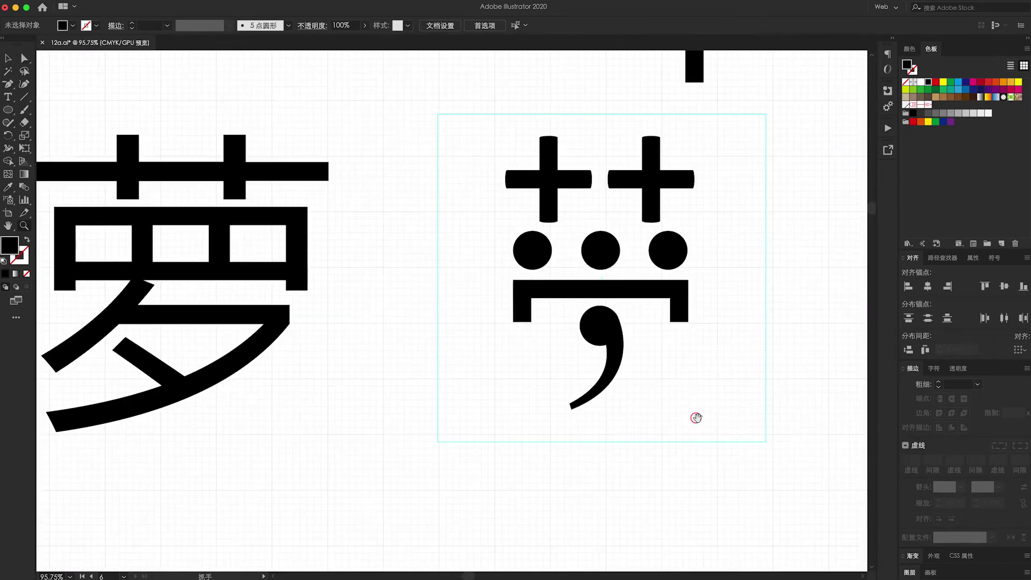
Select the bracket bar below the dots and merge it using Pathfinder.
{"action": "left_click", "coordinate": [564, 411]}
{"action": "left_click", "coordinate": [604, 339]}
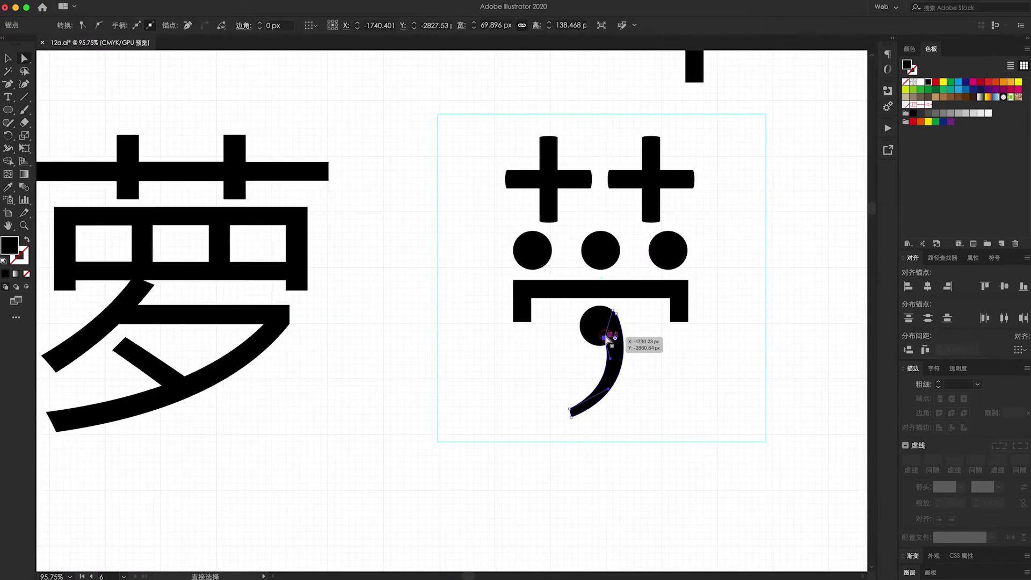
{"action": "left_click", "coordinate": [506, 387]}
{"action": "key", "text": "v"}
{"action": "left_click", "coordinate": [524, 303]}
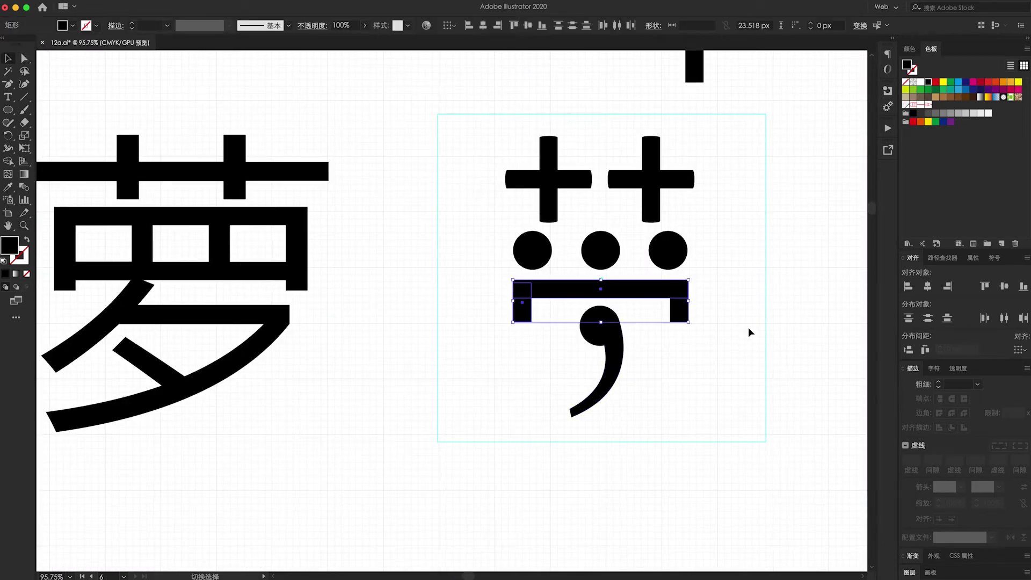
{"action": "left_click", "coordinate": [942, 258]}
{"action": "scroll", "coordinate": [681, 322], "scroll_direction": "right", "scroll_amount": 3}
Delete stray anchors and drag corner widgets to round the bracket's top corners and leg ends.
{"action": "key", "text": "a"}
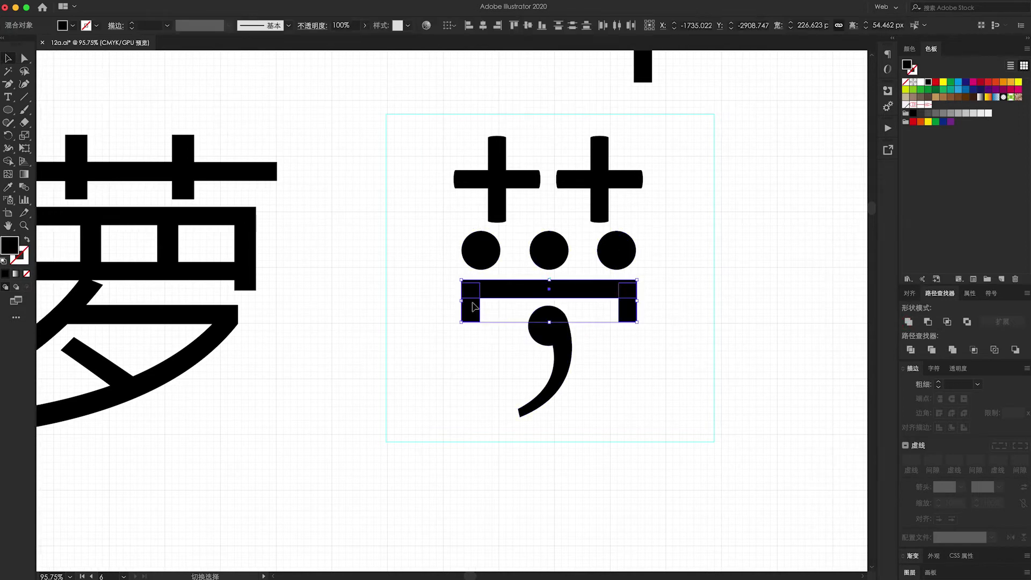
{"action": "key", "text": "minus"}
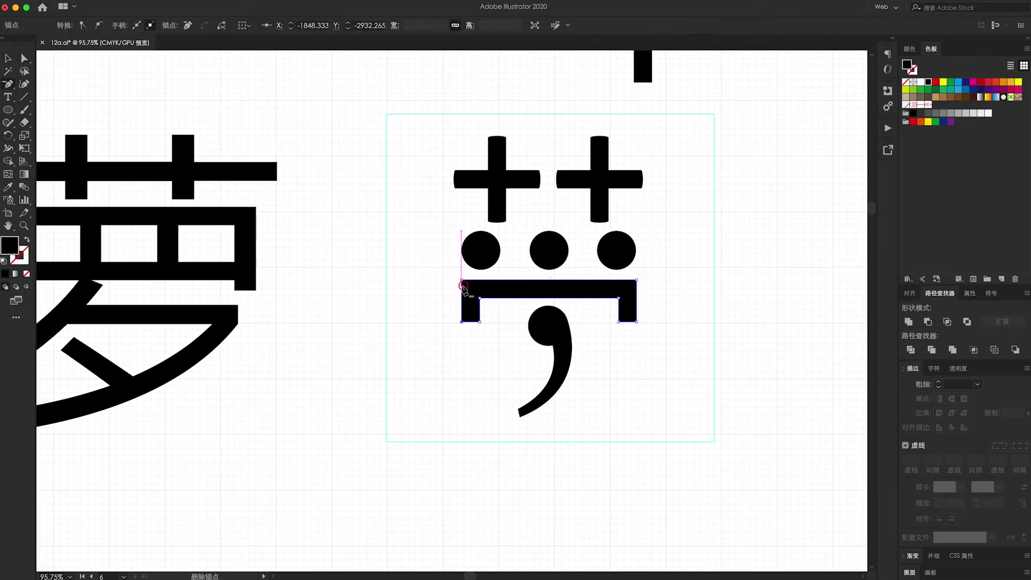
{"action": "scroll", "coordinate": [463, 286], "scroll_direction": "up", "scroll_amount": 5}
{"action": "key", "text": "a"}
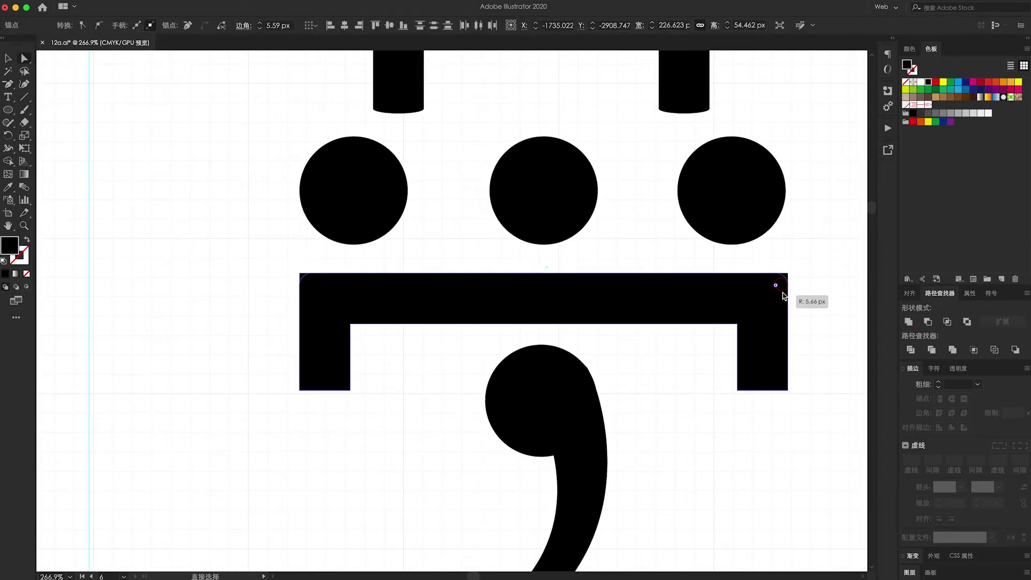
{"action": "left_click_drag", "start_coordinate": [783, 296], "coordinate": [771, 322]}
{"action": "key", "text": "v"}
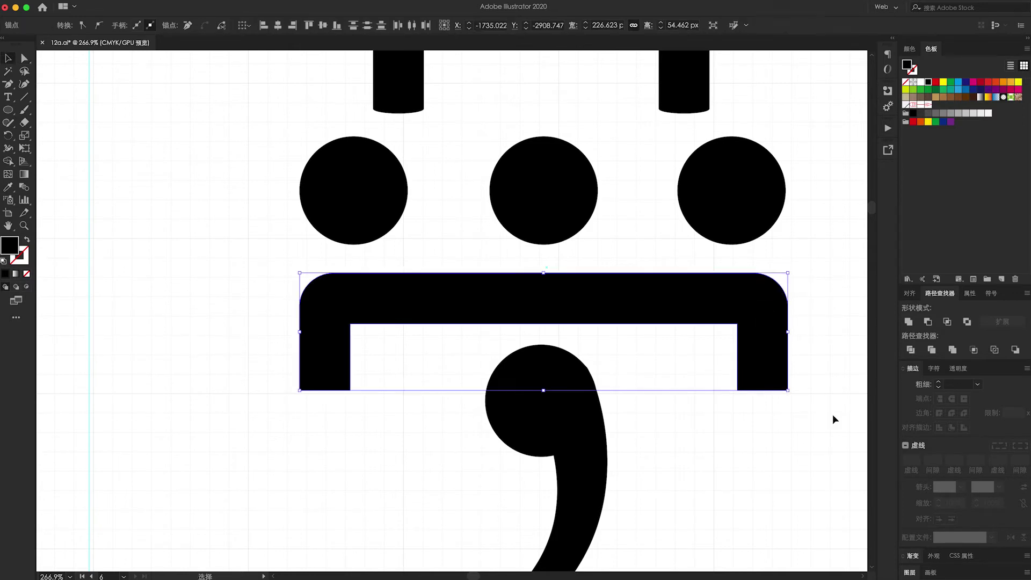
{"action": "key", "text": "a"}
{"action": "mouse_move", "coordinate": [834, 419]}
{"action": "left_mouse_down"}
{"action": "mouse_move", "coordinate": [272, 374]}
{"action": "mouse_move", "coordinate": [343, 356]}
{"action": "left_mouse_up"}
{"action": "scroll", "coordinate": [404, 416], "scroll_direction": "down", "scroll_amount": 5}
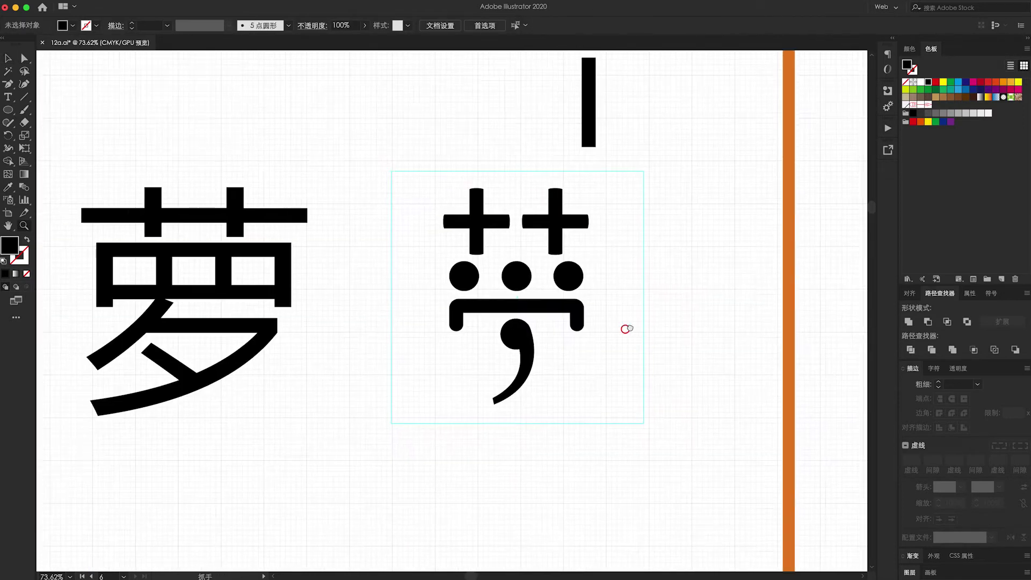
Scale the comma stroke and move it beneath the bracket bar.
{"action": "left_click_drag", "start_coordinate": [627, 329], "coordinate": [638, 324]}
{"action": "left_click", "coordinate": [474, 322]}
{"action": "mouse_move", "coordinate": [542, 328]}
{"action": "left_mouse_down"}
{"action": "mouse_move", "coordinate": [552, 321]}
{"action": "mouse_move", "coordinate": [547, 344]}
{"action": "left_mouse_up"}
Drag the comma's tail anchor and right-hand curve handles into a longer sweep.
{"action": "left_click", "coordinate": [525, 423]}
{"action": "key", "text": "a"}
{"action": "left_click_drag", "start_coordinate": [525, 423], "coordinate": [466, 396]}
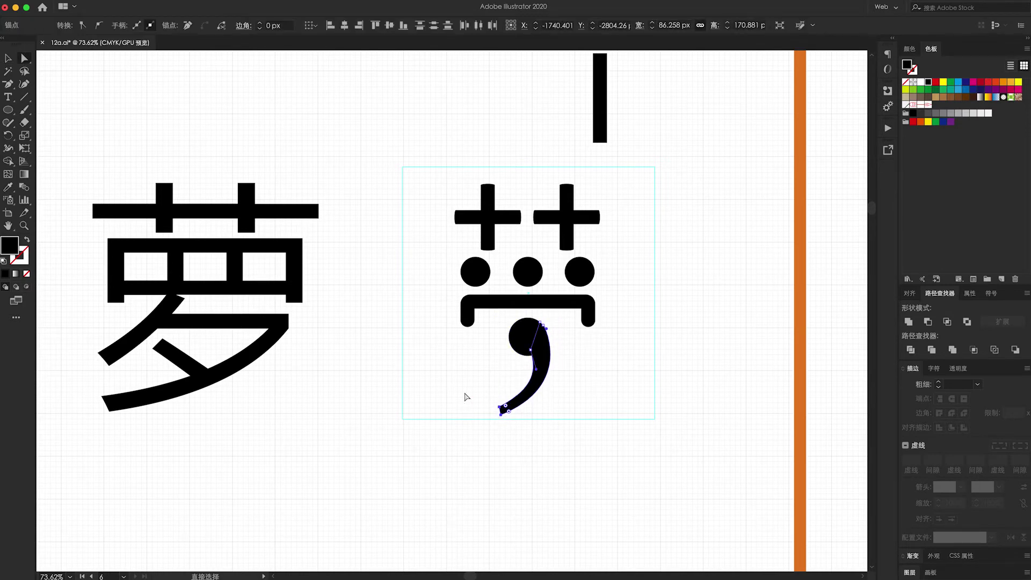
{"action": "left_click", "coordinate": [488, 387]}
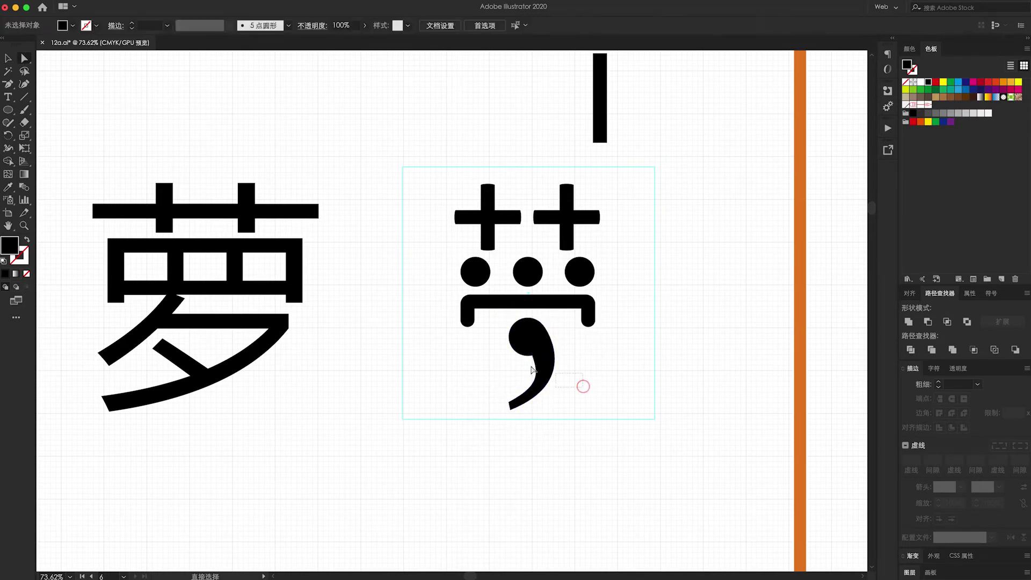
{"action": "mouse_move", "coordinate": [535, 368]}
{"action": "left_mouse_down"}
{"action": "mouse_move", "coordinate": [545, 370]}
{"action": "mouse_move", "coordinate": [500, 410]}
{"action": "left_mouse_up"}
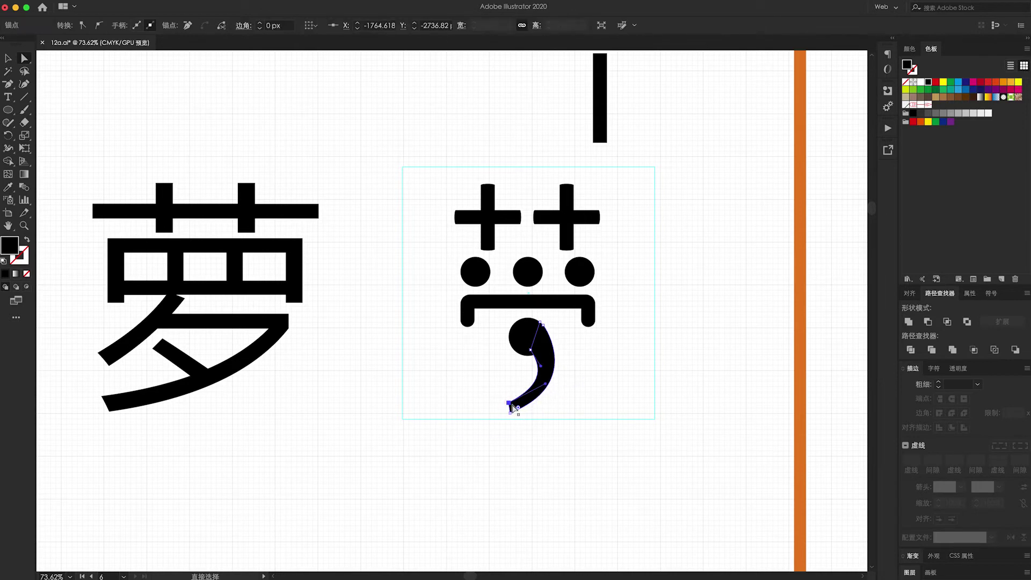
{"action": "left_click_drag", "start_coordinate": [580, 387], "coordinate": [580, 394]}
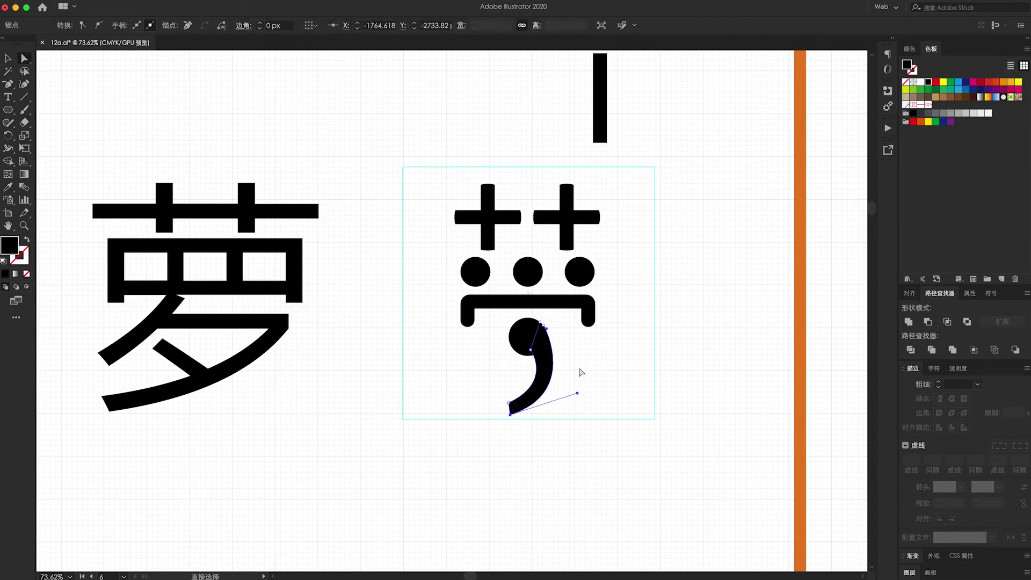
Move the tail's bottom-left point leftward and pull out its curve handle.
{"action": "left_click", "coordinate": [568, 396]}
{"action": "left_click", "coordinate": [523, 377]}
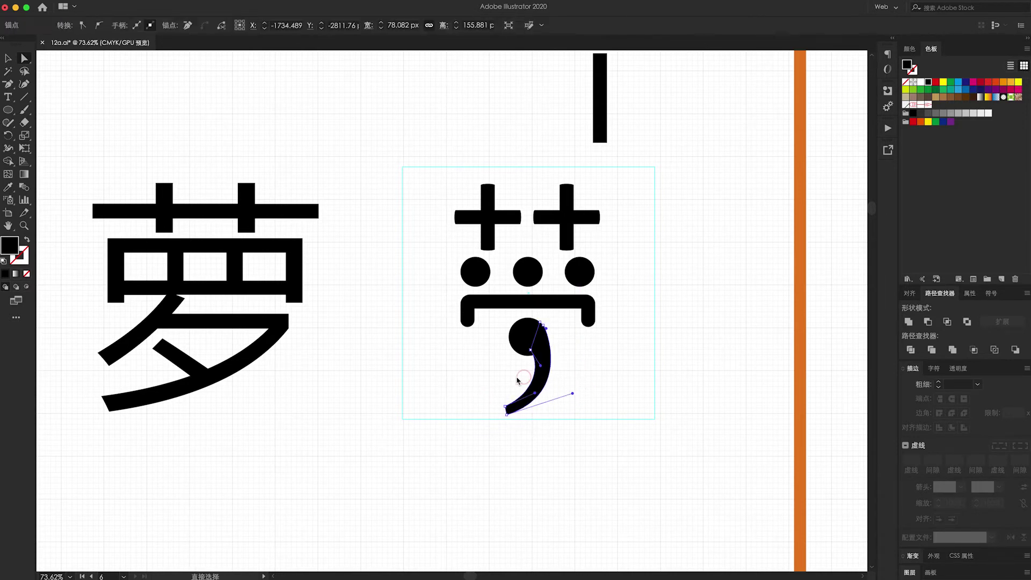
{"action": "left_click", "coordinate": [517, 380]}
{"action": "left_click", "coordinate": [515, 417]}
{"action": "left_click", "coordinate": [492, 370]}
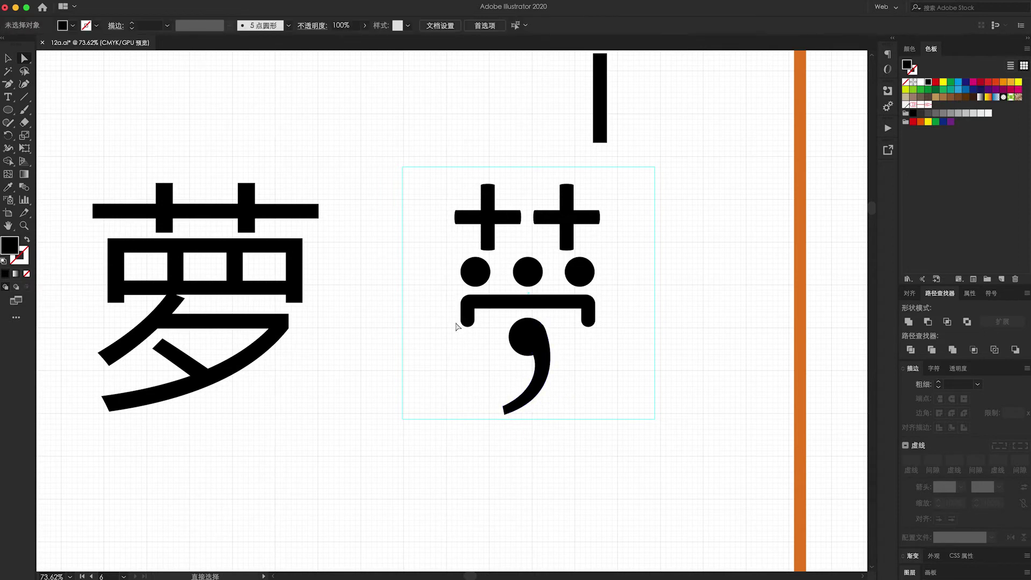
{"action": "scroll", "coordinate": [519, 358], "scroll_direction": "up", "scroll_amount": 3}
{"action": "left_click", "coordinate": [554, 404]}
{"action": "left_click_drag", "start_coordinate": [489, 468], "coordinate": [478, 467]}
{"action": "left_click_drag", "start_coordinate": [612, 431], "coordinate": [613, 432]}
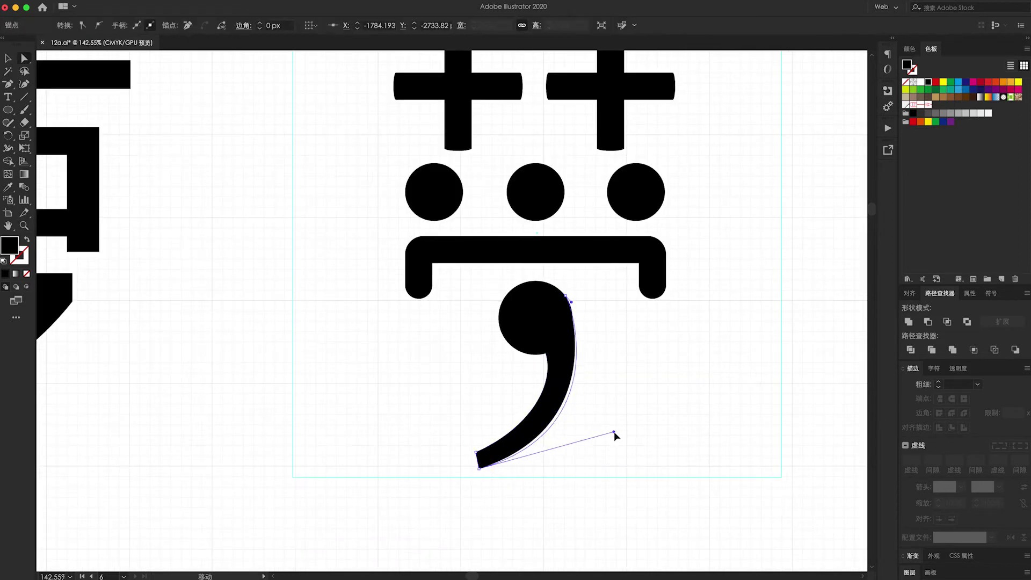
Switch to Outline view and pick a point on the comma's outer curve.
{"action": "scroll", "coordinate": [573, 319], "scroll_direction": "up", "scroll_amount": 3}
{"action": "left_click", "coordinate": [525, 248]}
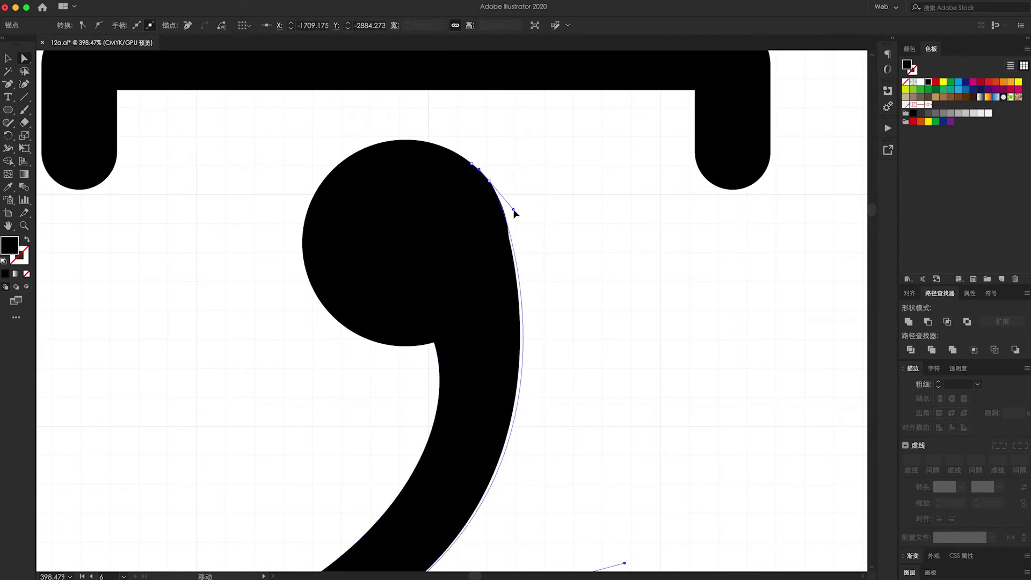
{"action": "left_click", "coordinate": [478, 262]}
{"action": "scroll", "coordinate": [511, 283], "scroll_direction": "up", "scroll_amount": 2}
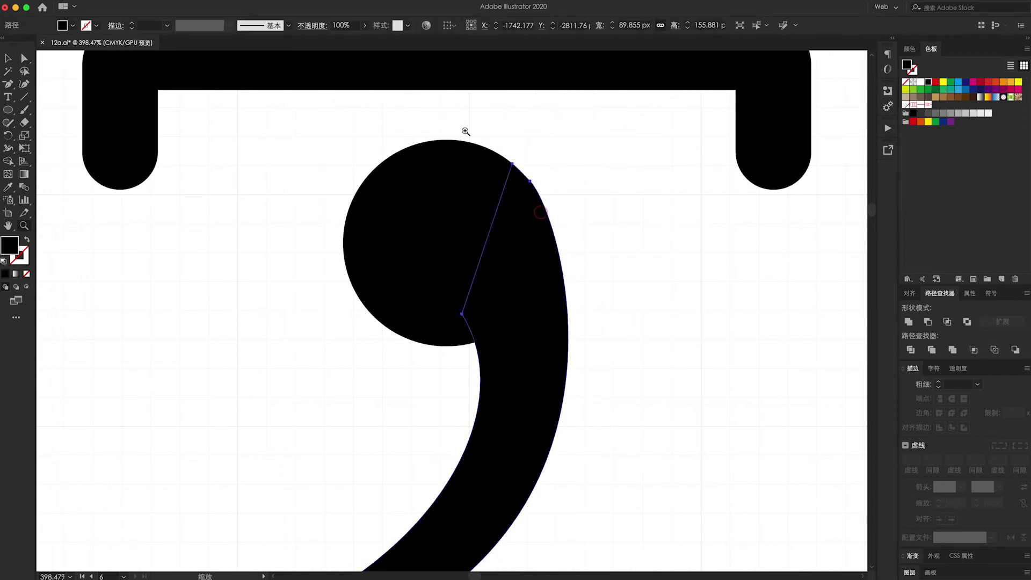
{"action": "key", "text": "ctrl+y"}
{"action": "scroll", "coordinate": [512, 283], "scroll_direction": "up", "scroll_amount": 5}
{"action": "left_click", "coordinate": [455, 295]}
Smooth a point's handle, then delete two extra anchors from the comma's outer curve.
{"action": "left_click_drag", "start_coordinate": [397, 239], "coordinate": [403, 242]}
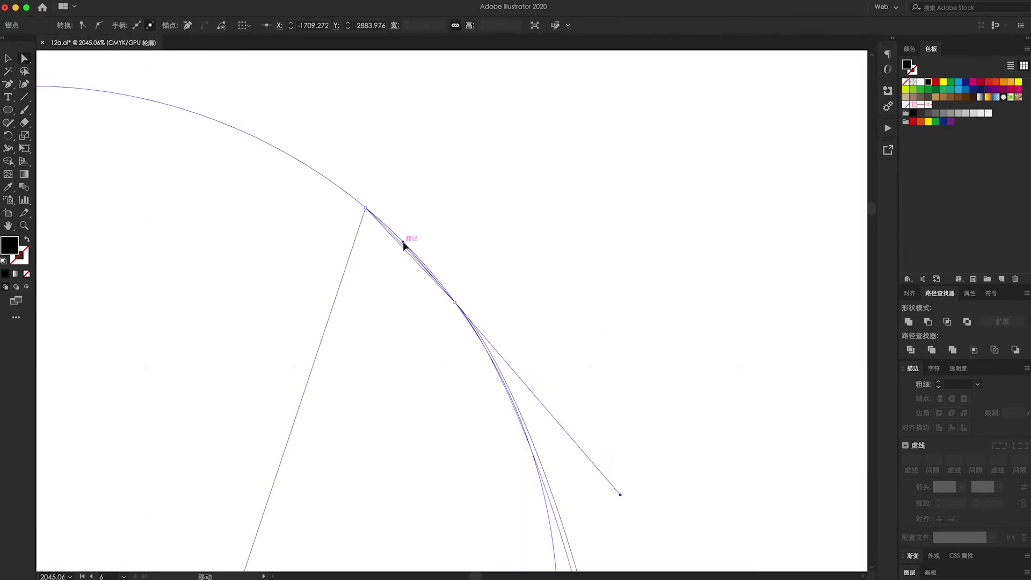
{"action": "key", "text": "ctrl+0"}
{"action": "scroll", "coordinate": [547, 306], "scroll_direction": "up", "scroll_amount": 3}
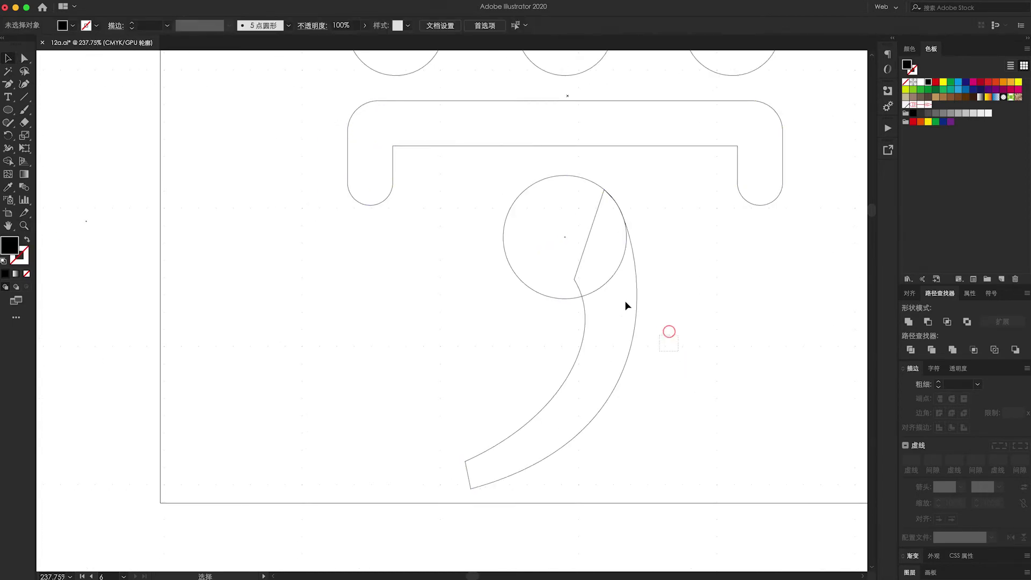
{"action": "left_click", "coordinate": [906, 321]}
{"action": "key", "text": "p"}
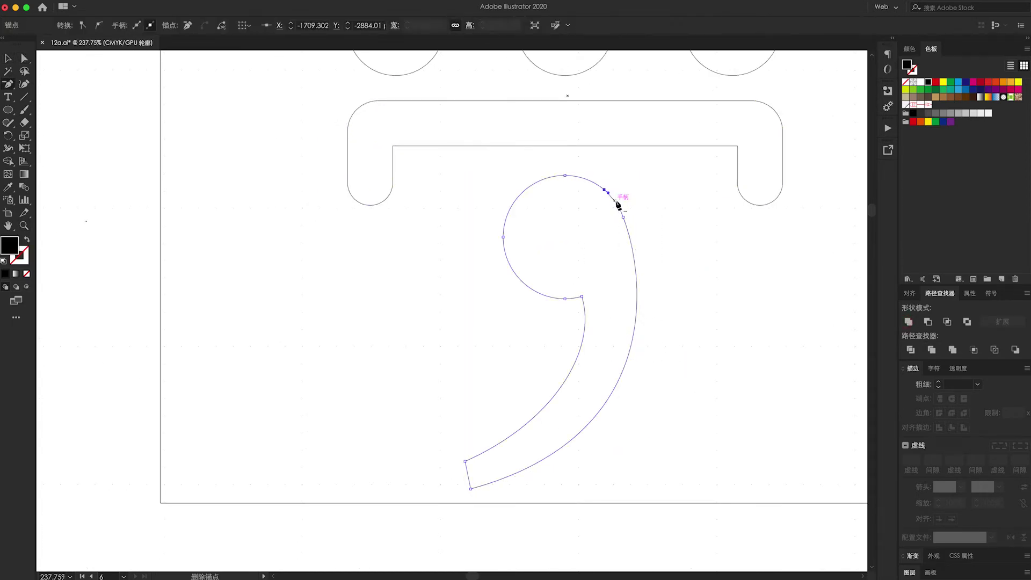
{"action": "left_click", "coordinate": [621, 213]}
{"action": "left_click", "coordinate": [609, 395]}
{"action": "left_click", "coordinate": [636, 284]}
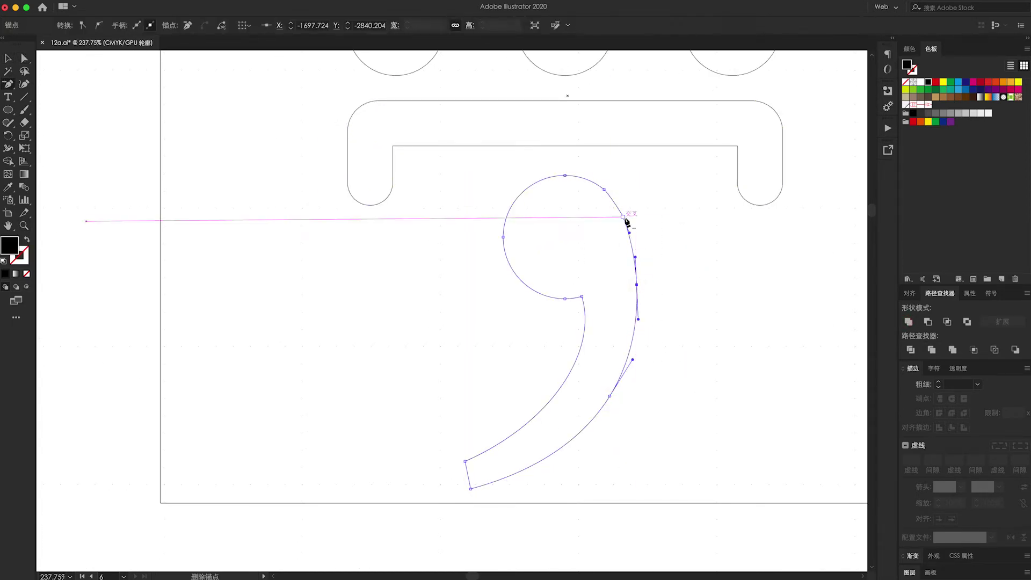
Adjust the upper point's handle and bend the comma's curve into a smoother arc.
{"action": "key", "text": "a"}
{"action": "scroll", "coordinate": [622, 214], "scroll_direction": "up", "scroll_amount": 3}
{"action": "left_click_drag", "start_coordinate": [370, 121], "coordinate": [504, 194]}
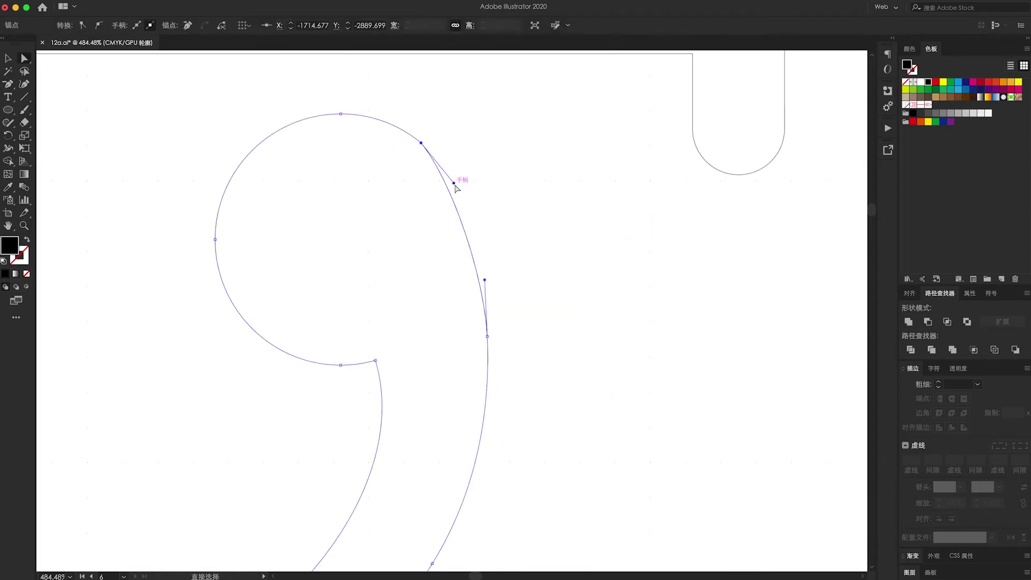
{"action": "left_click", "coordinate": [530, 279]}
{"action": "scroll", "coordinate": [530, 279], "scroll_direction": "down", "scroll_amount": 5}
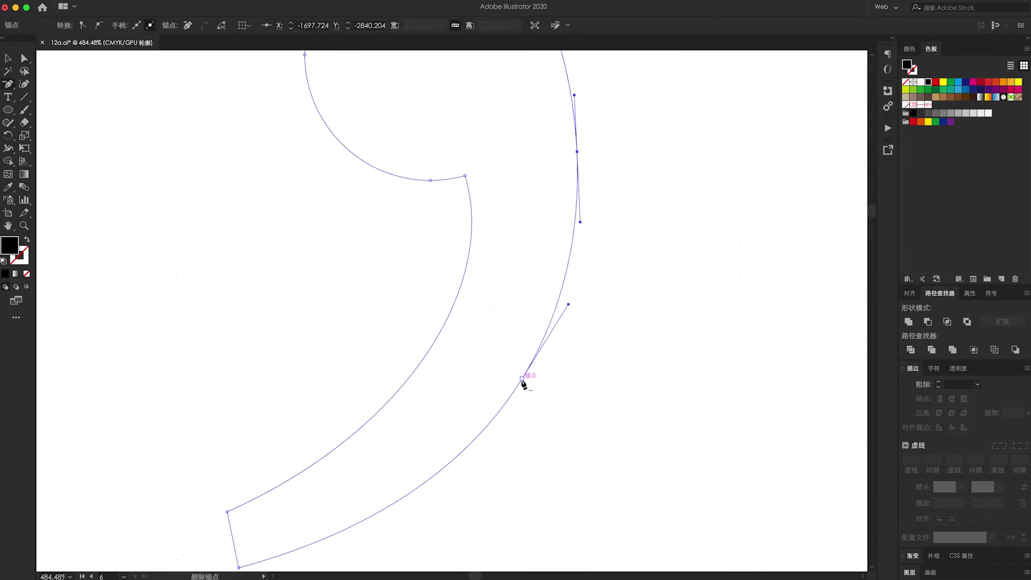
{"action": "mouse_move", "coordinate": [525, 382]}
{"action": "left_mouse_down"}
{"action": "mouse_move", "coordinate": [406, 530]}
{"action": "mouse_move", "coordinate": [574, 435]}
{"action": "left_mouse_up"}
Lengthen the bottom point's curve handle to widen the comma's outer curve.
{"action": "key", "text": "ctrl+0"}
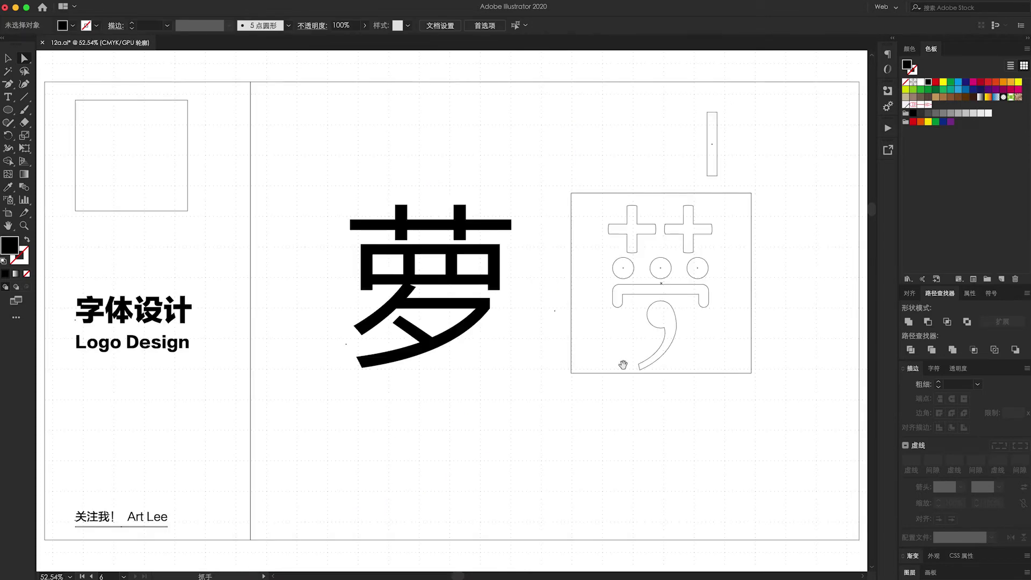
{"action": "scroll", "coordinate": [465, 269], "scroll_direction": "up", "scroll_amount": 3}
{"action": "left_click_drag", "start_coordinate": [466, 269], "coordinate": [466, 270]}
{"action": "left_click_drag", "start_coordinate": [499, 368], "coordinate": [548, 327]}
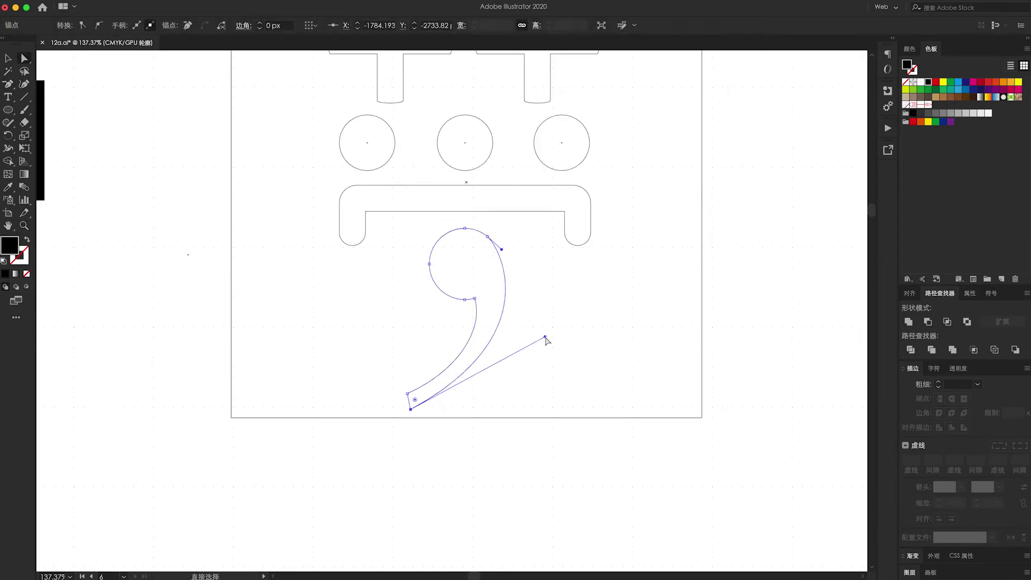
{"action": "left_click", "coordinate": [426, 416]}
{"action": "left_click", "coordinate": [483, 341]}
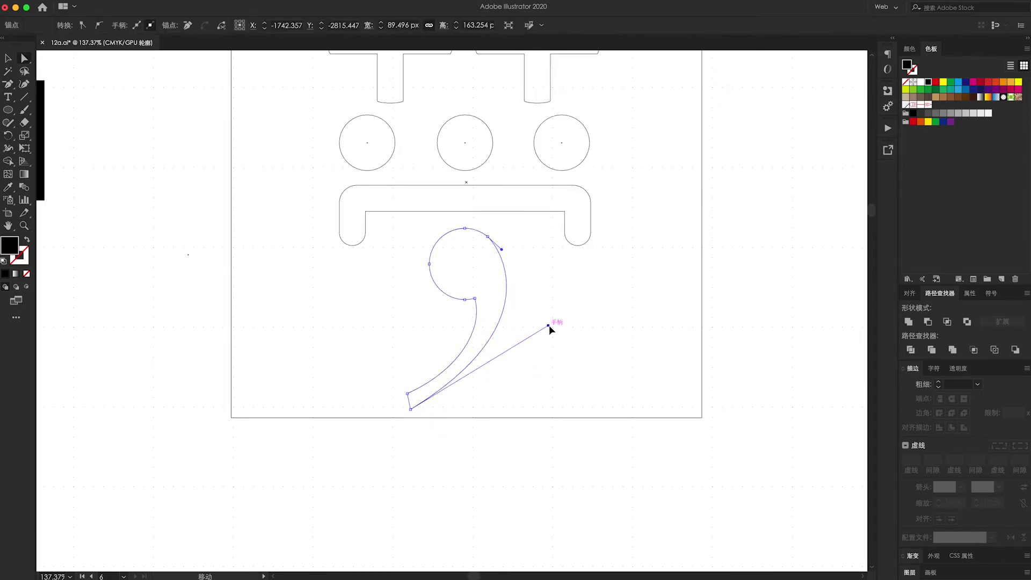
{"action": "left_click_drag", "start_coordinate": [548, 327], "coordinate": [558, 336]}
Draw a straight vertical line down through the comma's tail.
{"action": "scroll", "coordinate": [685, 260], "scroll_direction": "left", "scroll_amount": 3}
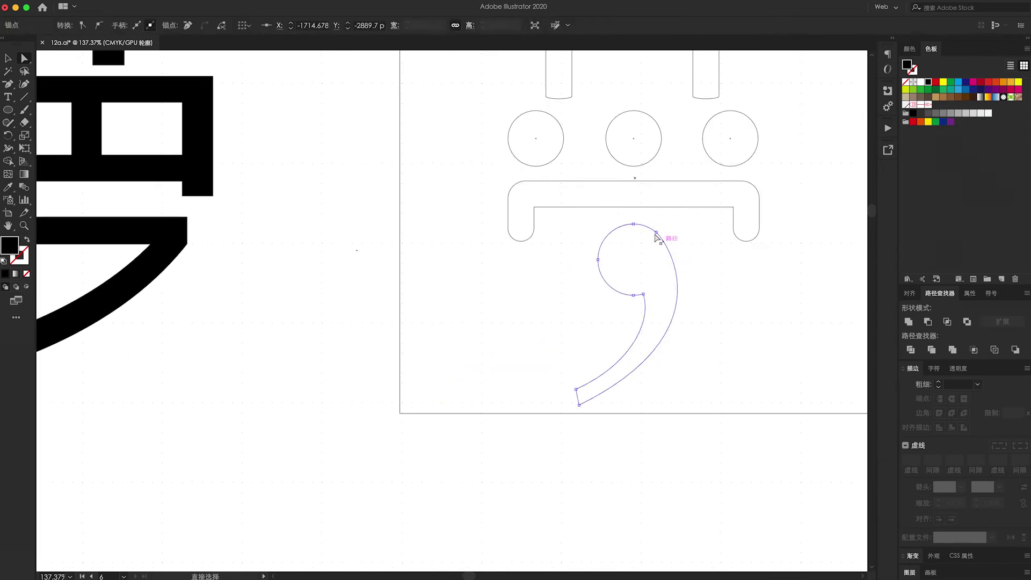
{"action": "scroll", "coordinate": [662, 232], "scroll_direction": "up", "scroll_amount": 5}
{"action": "left_click", "coordinate": [628, 360]}
{"action": "scroll", "coordinate": [626, 359], "scroll_direction": "down", "scroll_amount": 10}
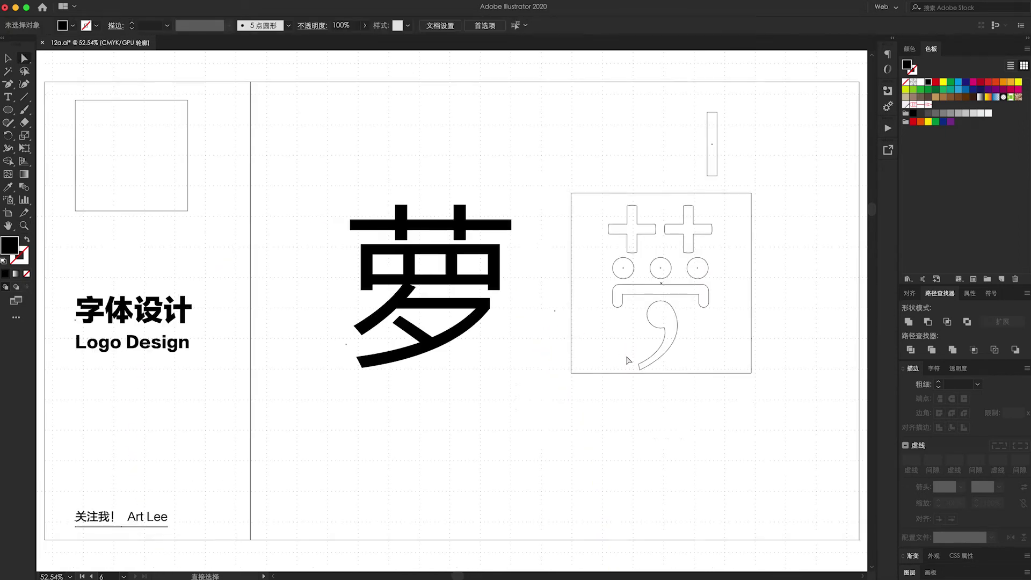
{"action": "scroll", "coordinate": [626, 359], "scroll_direction": "up", "scroll_amount": 3}
{"action": "scroll", "coordinate": [585, 423], "scroll_direction": "up", "scroll_amount": 2}
{"action": "key", "text": "backslash"}
{"action": "left_click_drag", "start_coordinate": [541, 301], "coordinate": [540, 507]}
Divide the comma with the vertical line using Pathfinder and remove the line piece.
{"action": "key", "text": "v"}
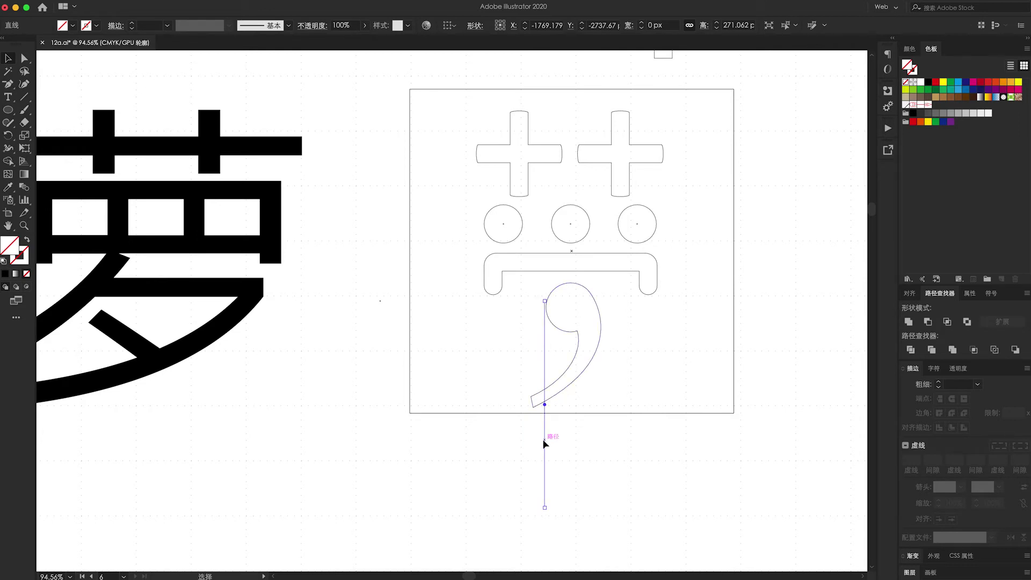
{"action": "left_click", "coordinate": [557, 392], "text": "shift"}
{"action": "left_click", "coordinate": [911, 350]}
{"action": "double_click", "coordinate": [537, 403]}
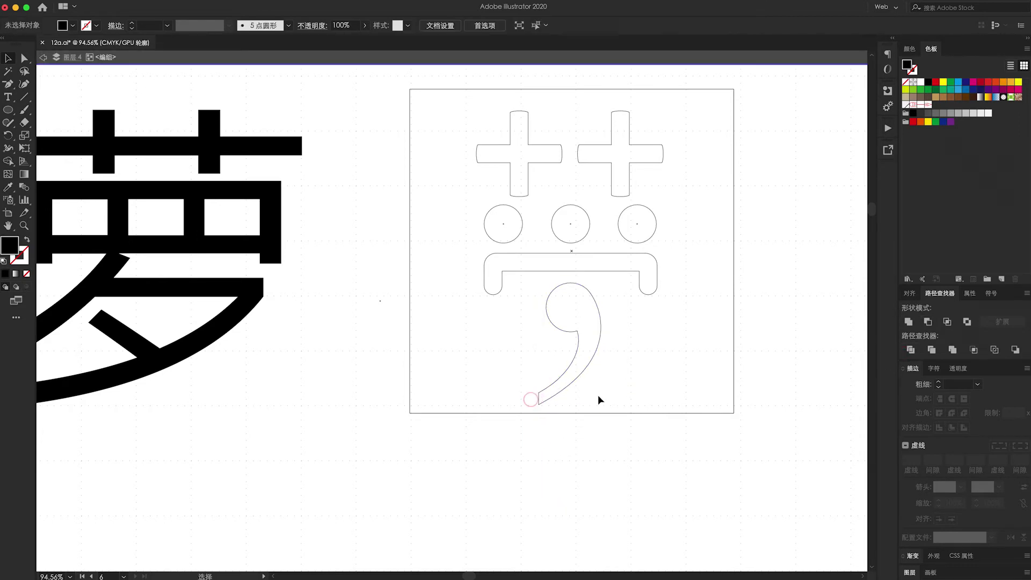
{"action": "left_click", "coordinate": [541, 401]}
{"action": "left_click", "coordinate": [494, 356]}
{"action": "key", "text": "ctrl+a"}
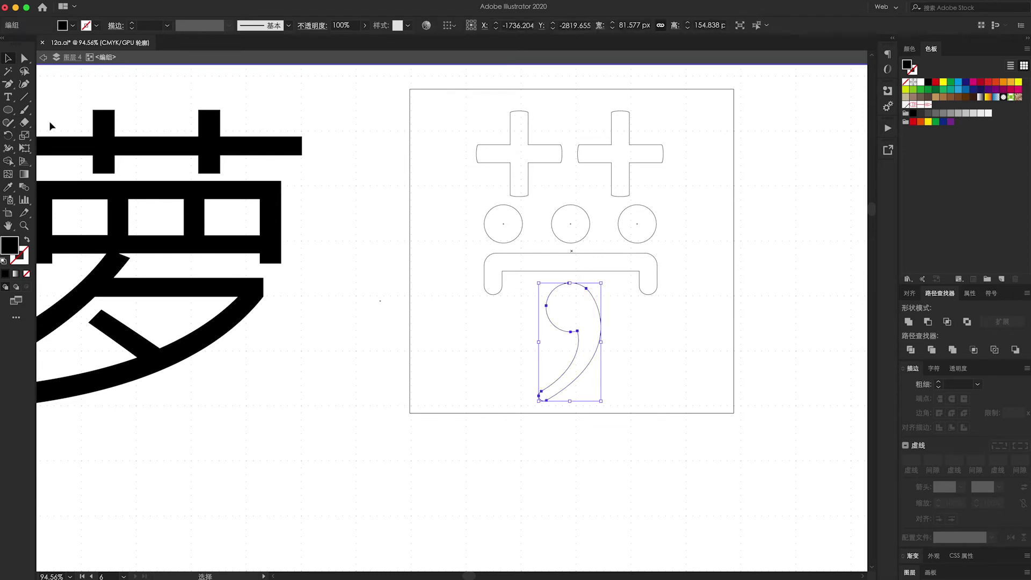
{"action": "left_click_drag", "start_coordinate": [8, 122], "coordinate": [59, 149]}
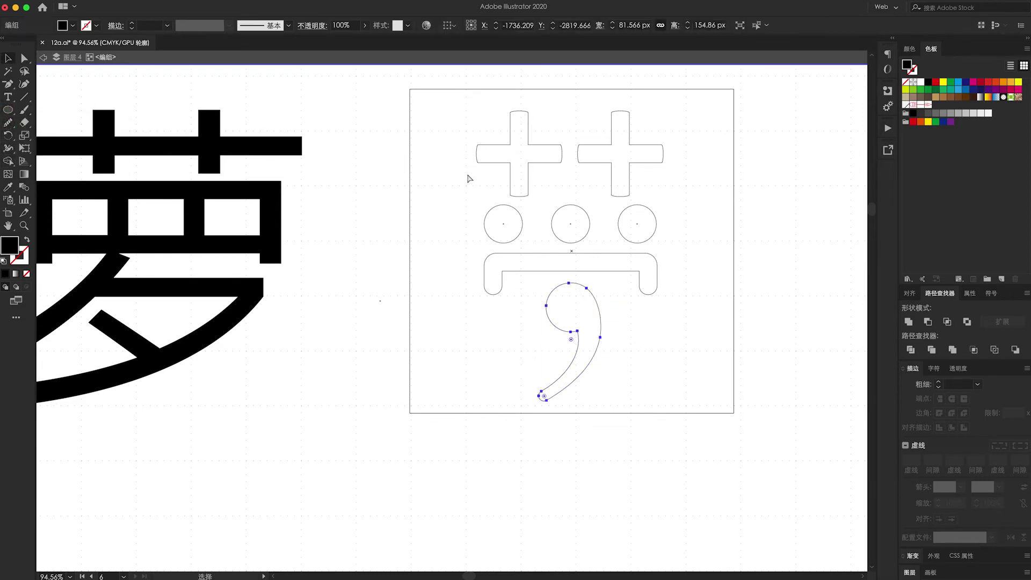
Toggle Outline view and select all the glyph parts.
{"action": "key", "text": "ctrl+y"}
{"action": "key", "text": "v"}
{"action": "key", "text": "ctrl+y"}
{"action": "key", "text": "ctrl+a"}
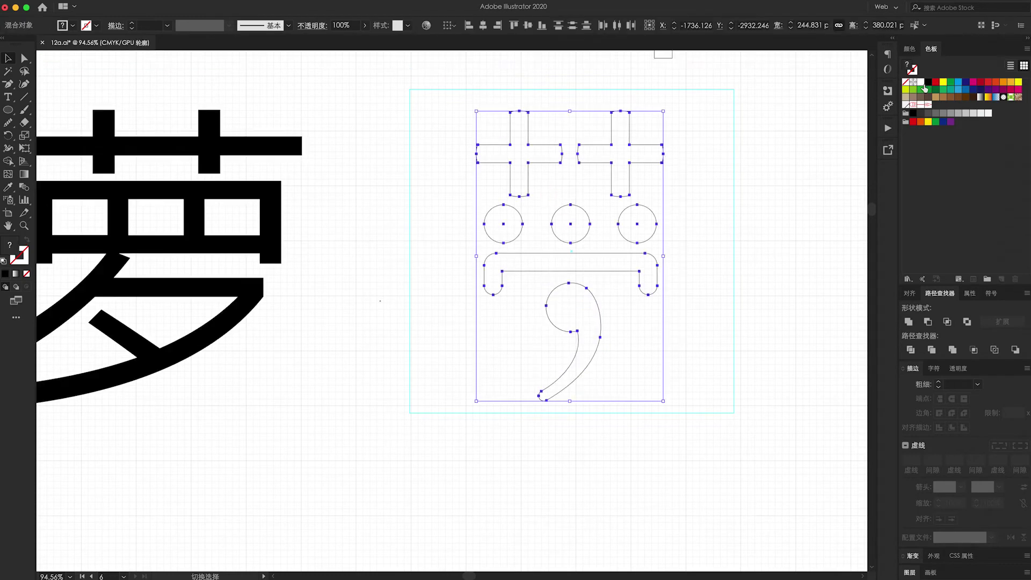
Apply the fill swatch to the selected parts and check its Swatch Options.
{"action": "left_click", "coordinate": [921, 83]}
{"action": "scroll", "coordinate": [725, 267], "scroll_direction": "up", "scroll_amount": 2}
{"action": "key", "text": "a"}
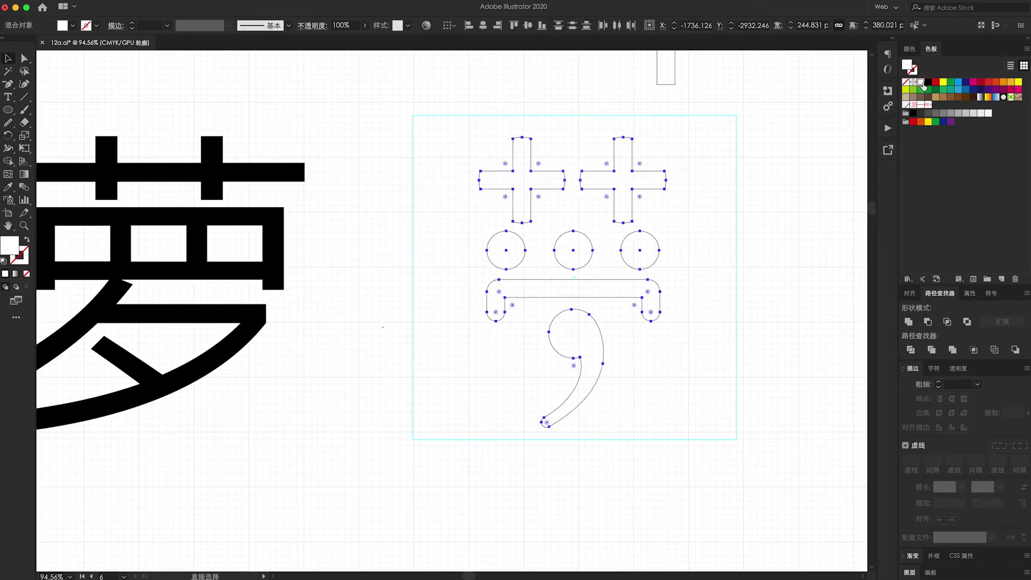
{"action": "key", "text": "v"}
{"action": "left_click", "coordinate": [73, 25]}
{"action": "double_click", "coordinate": [47, 50]}
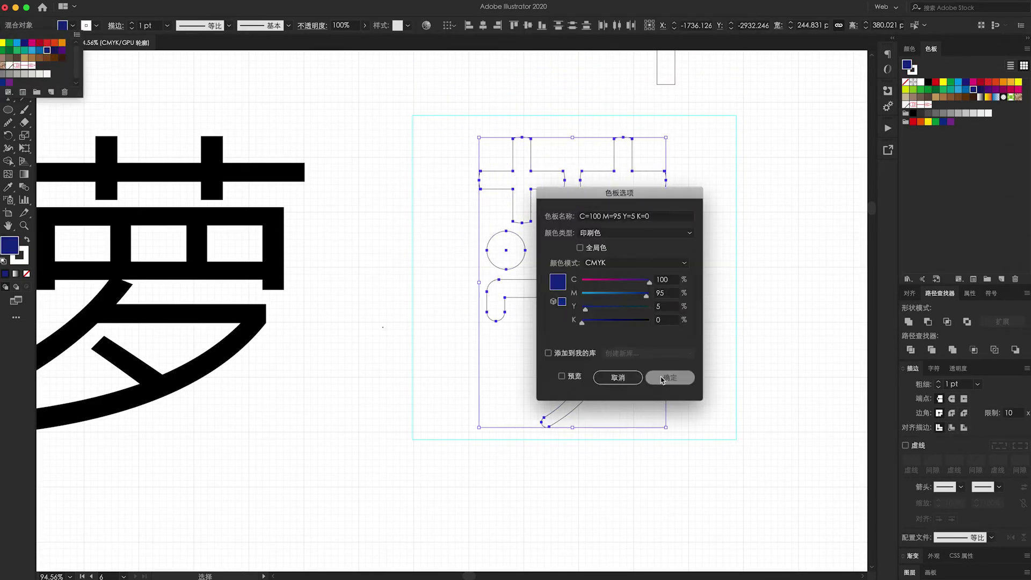
{"action": "left_click", "coordinate": [660, 376]}
Reselect all glyph parts and switch to Preview to show solid black fills.
{"action": "scroll", "coordinate": [708, 396], "scroll_direction": "down", "scroll_amount": 3}
{"action": "scroll", "coordinate": [594, 301], "scroll_direction": "up", "scroll_amount": 2}
{"action": "left_click", "coordinate": [593, 302]}
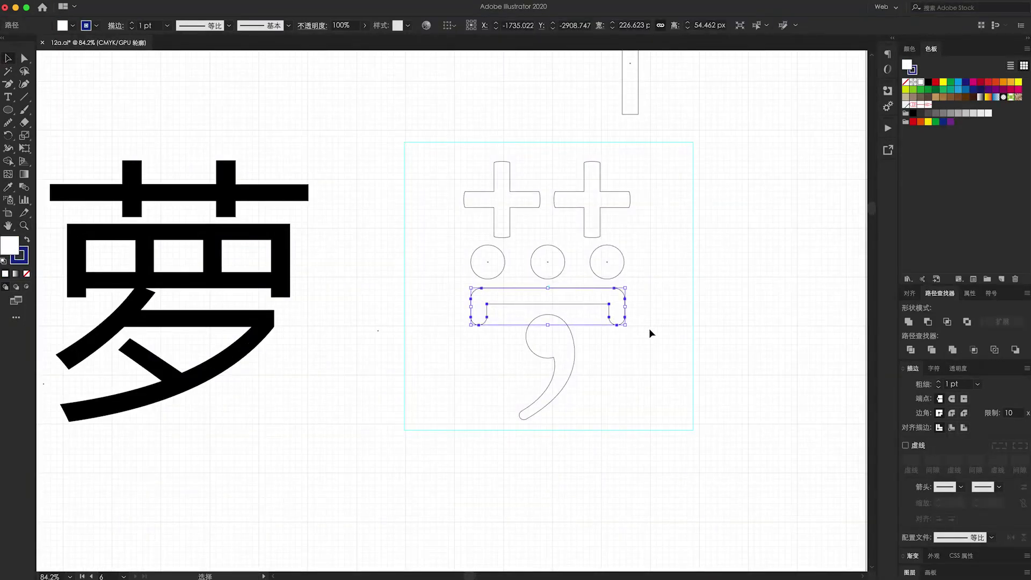
{"action": "left_click", "coordinate": [649, 332]}
{"action": "left_click_drag", "start_coordinate": [651, 295], "coordinate": [444, 159]}
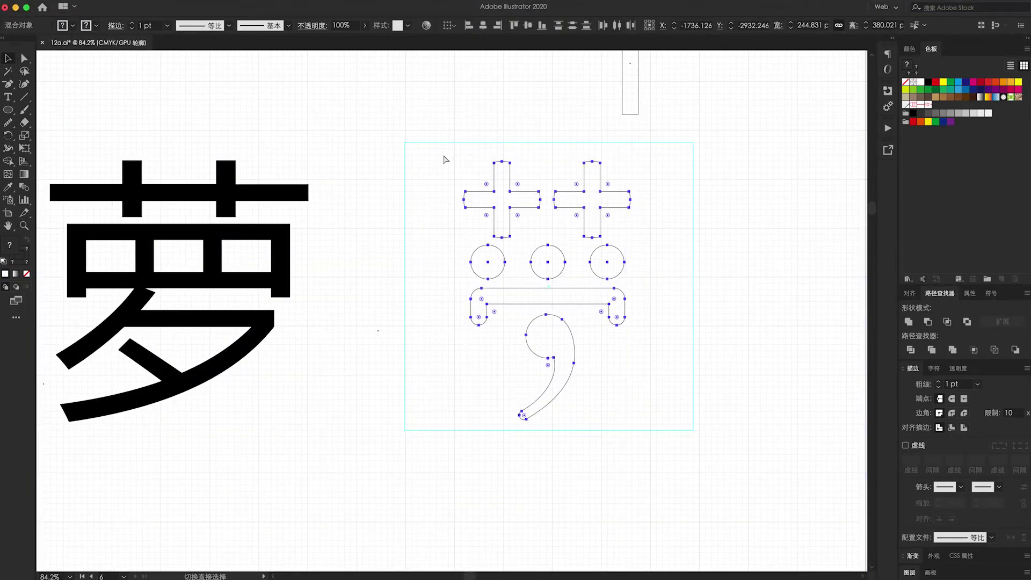
{"action": "key", "text": "ctrl+y"}
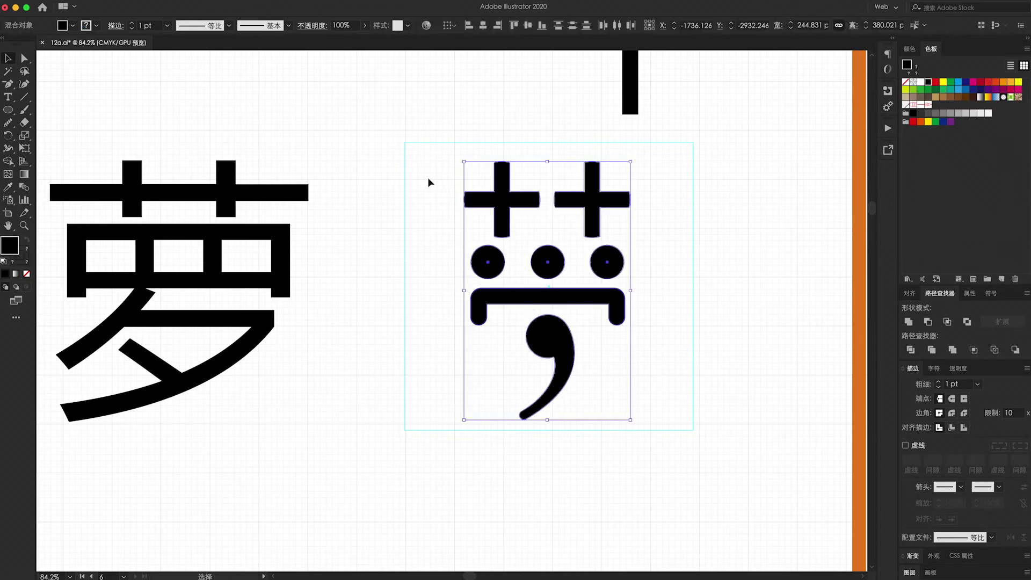
{"action": "left_click", "coordinate": [428, 183]}
Resize the right cross and Alt-drag a copy over to the left.
{"action": "left_click_drag", "start_coordinate": [474, 228], "coordinate": [634, 165]}
{"action": "left_click", "coordinate": [598, 204]}
{"action": "left_click", "coordinate": [674, 225]}
{"action": "left_click", "coordinate": [622, 204]}
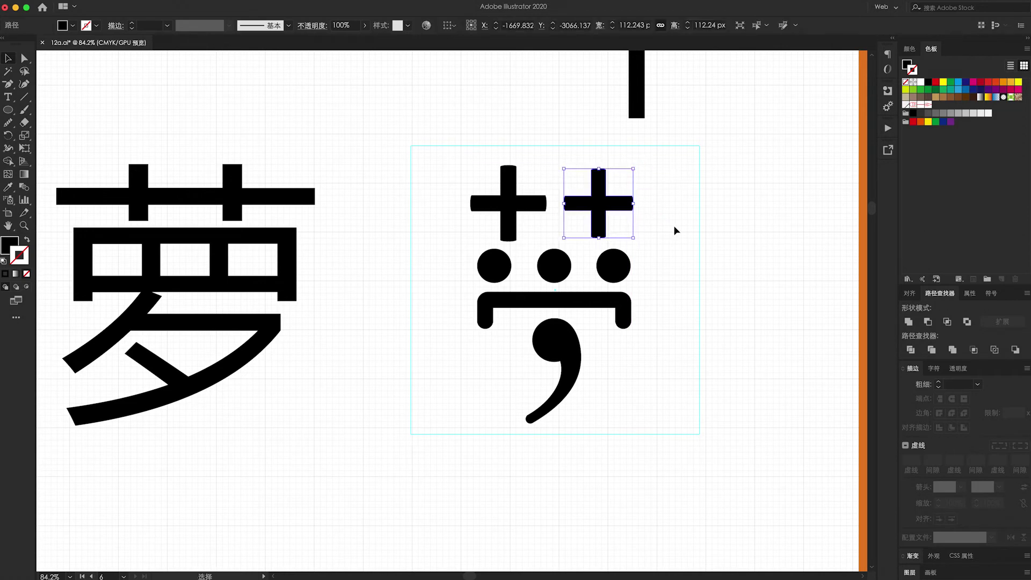
{"action": "left_click_drag", "start_coordinate": [604, 209], "coordinate": [513, 209]}
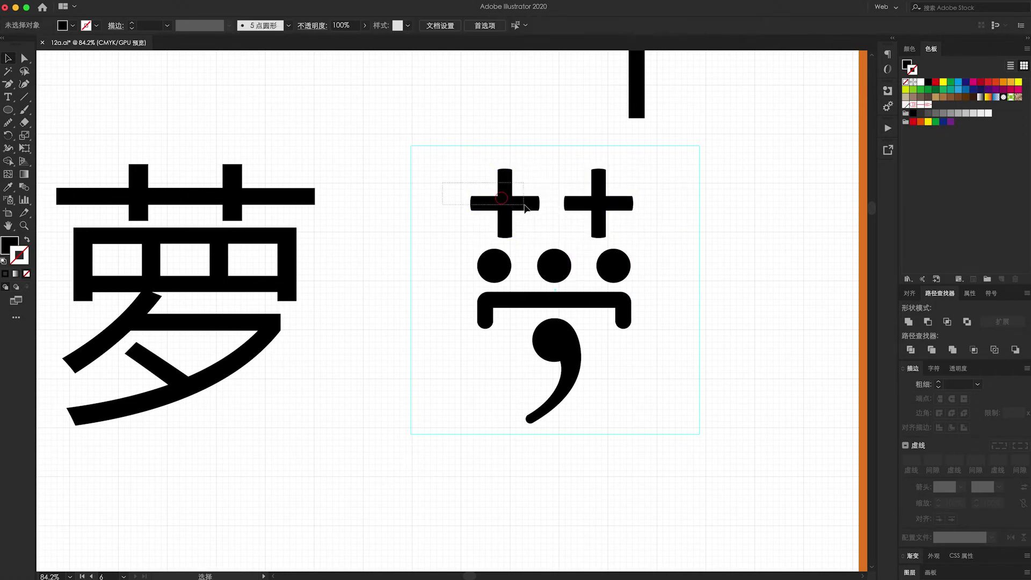
Nudge both outer dots inward inside the group and raise the dots and bar slightly.
{"action": "left_click", "coordinate": [616, 312]}
{"action": "left_click_drag", "start_coordinate": [612, 315], "coordinate": [463, 82]}
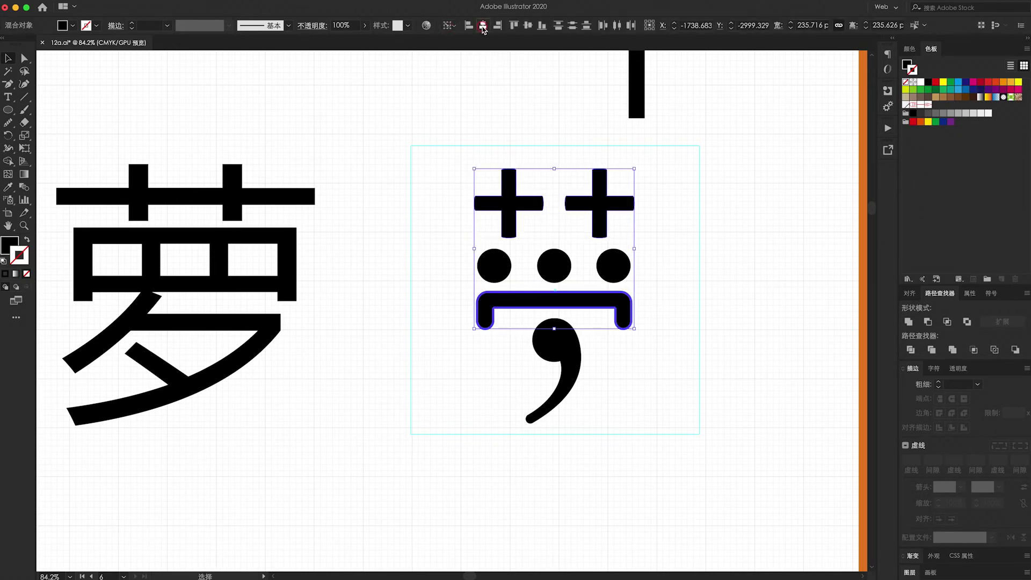
{"action": "left_click", "coordinate": [727, 323]}
{"action": "double_click", "coordinate": [671, 258]}
{"action": "left_click_drag", "start_coordinate": [671, 258], "coordinate": [668, 257]}
{"action": "left_click_drag", "start_coordinate": [543, 257], "coordinate": [545, 257]}
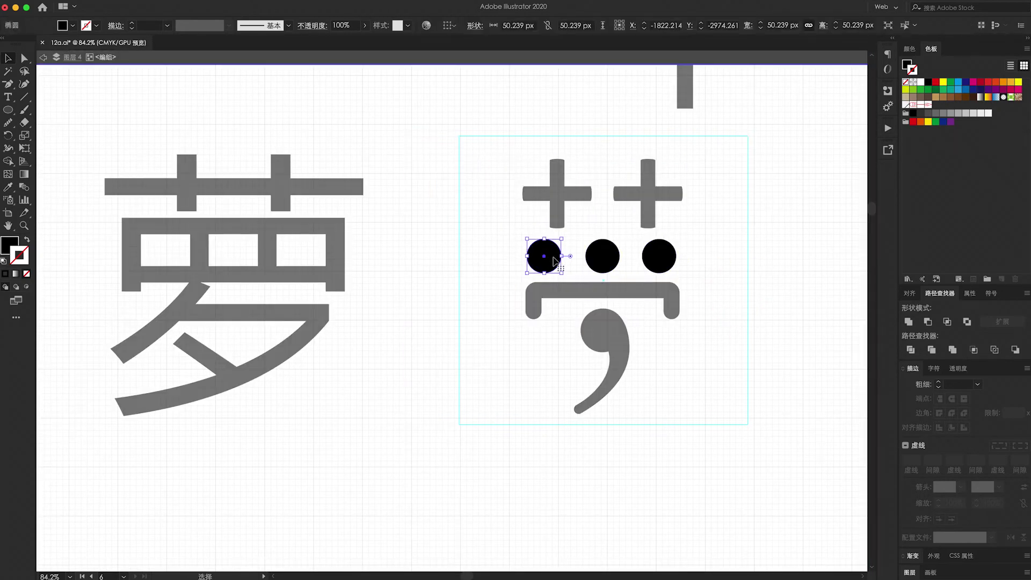
{"action": "double_click", "coordinate": [690, 298]}
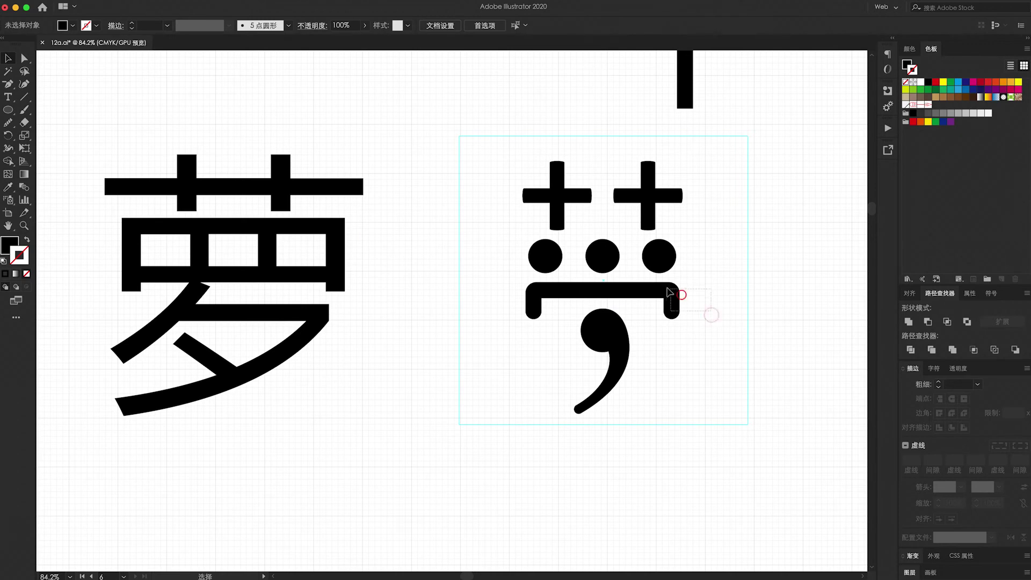
{"action": "left_click_drag", "start_coordinate": [672, 306], "coordinate": [672, 304]}
Raise the comma a few pixels and zoom out beside the 夢 reference character.
{"action": "left_click", "coordinate": [612, 349]}
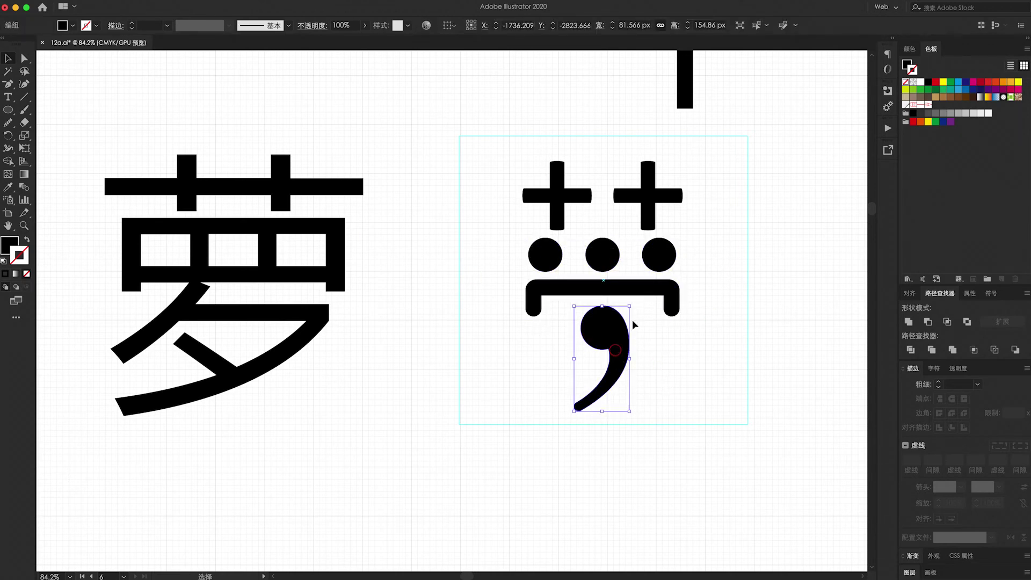
{"action": "left_click_drag", "start_coordinate": [622, 330], "coordinate": [623, 327]}
{"action": "left_click", "coordinate": [657, 356]}
{"action": "scroll", "coordinate": [684, 379], "scroll_direction": "left", "scroll_amount": 2}
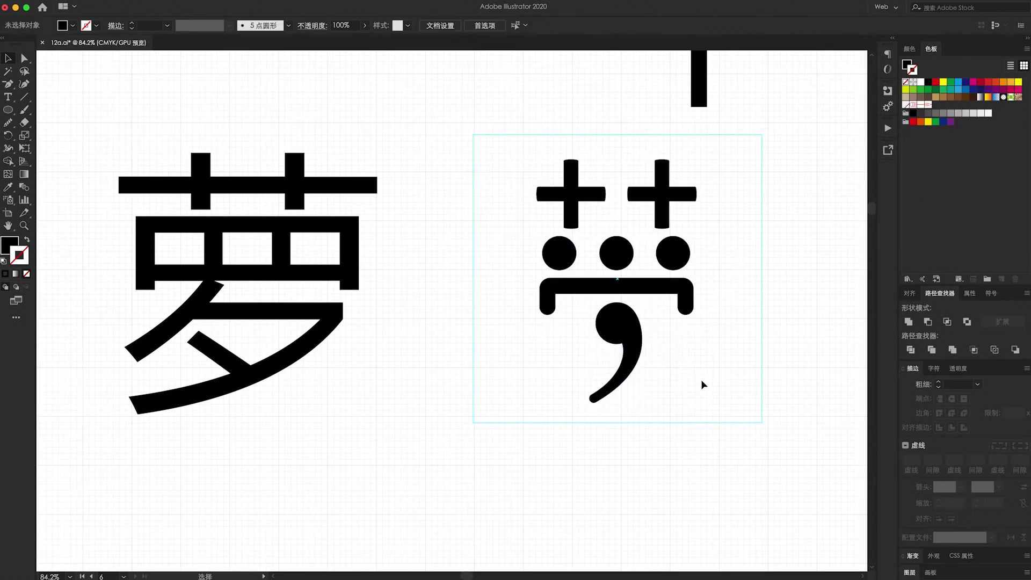
{"action": "key", "text": "ctrl+0"}
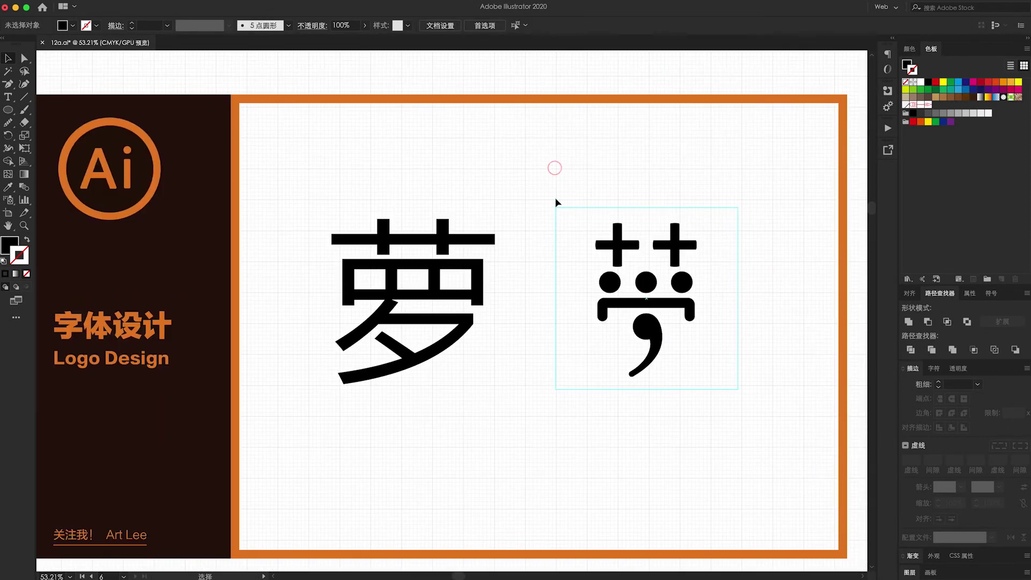
{"action": "left_click", "coordinate": [472, 279]}
{"action": "left_click", "coordinate": [510, 335]}
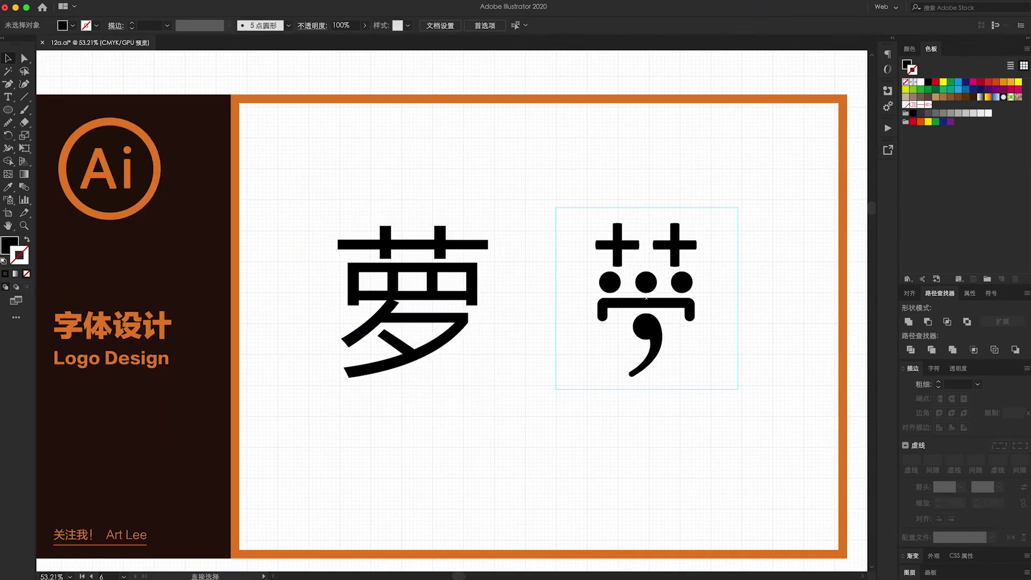
{"action": "left_click", "coordinate": [722, 295]}
Unlock the guides from the canvas context menu.
{"action": "right_click", "coordinate": [716, 292]}
{"action": "left_click", "coordinate": [716, 276]}
{"action": "right_click", "coordinate": [806, 291]}
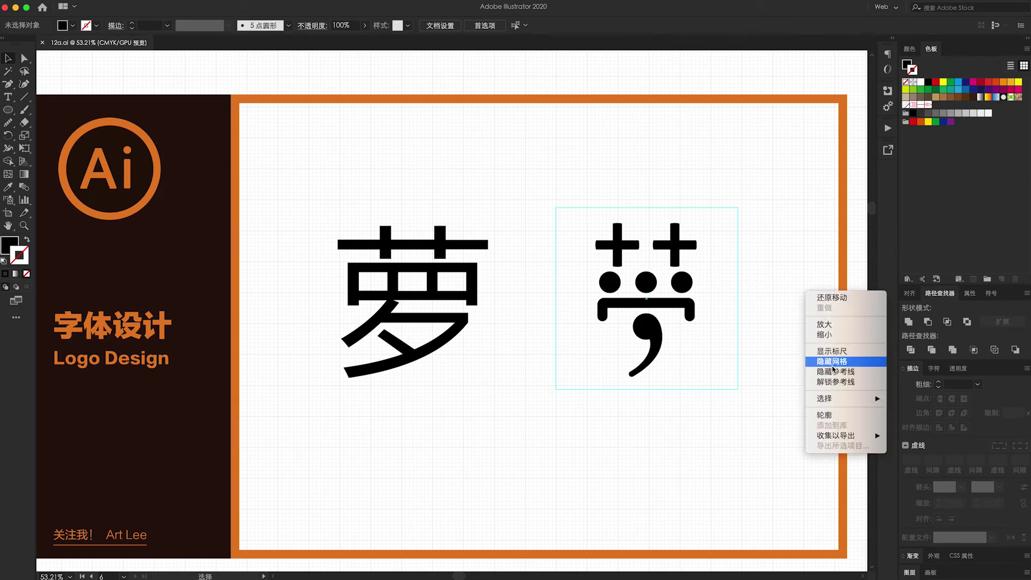
{"action": "left_click", "coordinate": [835, 382]}
Select the square guide frame and release it into a regular rectangle.
{"action": "right_click", "coordinate": [783, 329]}
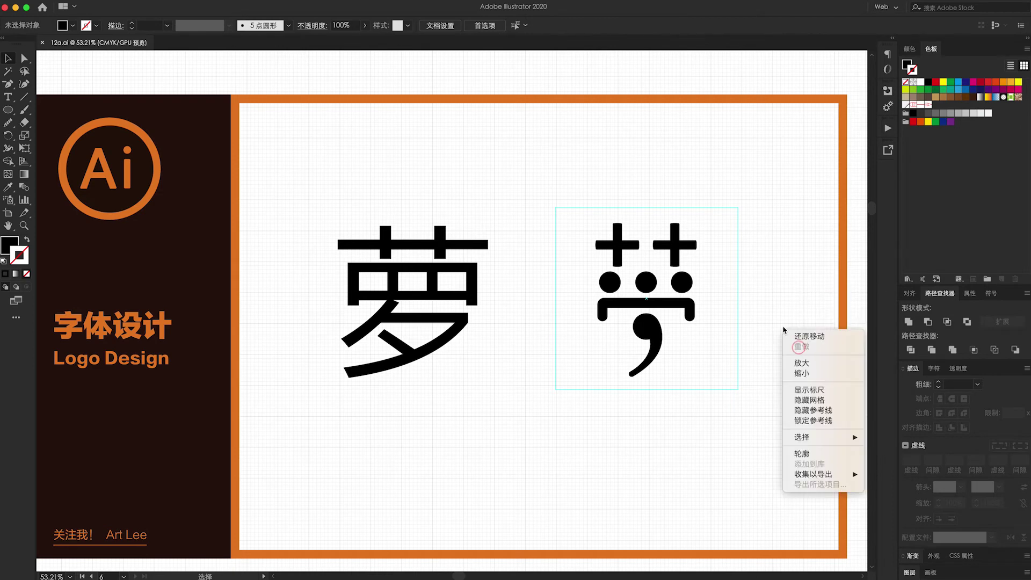
{"action": "left_click", "coordinate": [748, 345]}
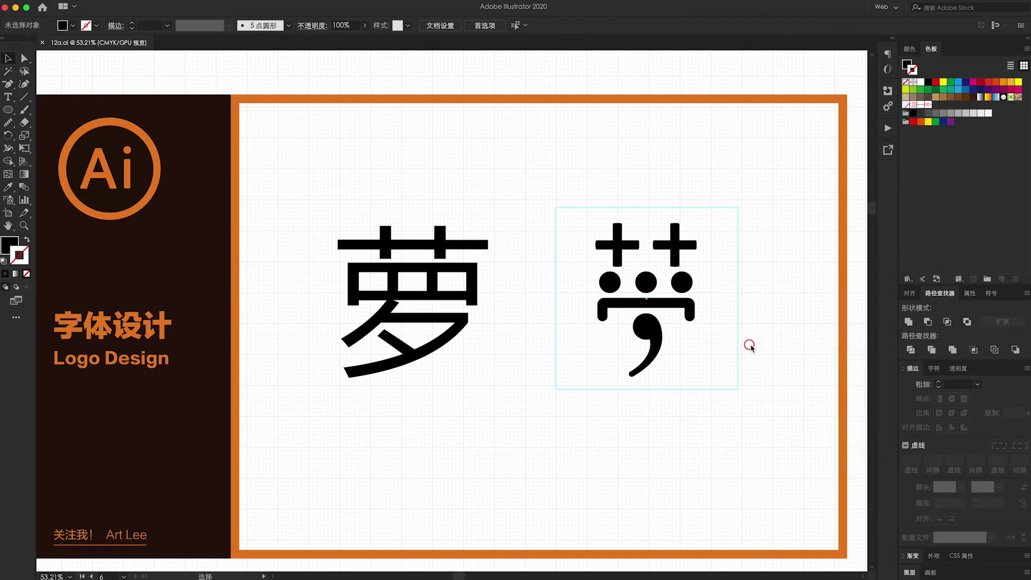
{"action": "left_click", "coordinate": [722, 340]}
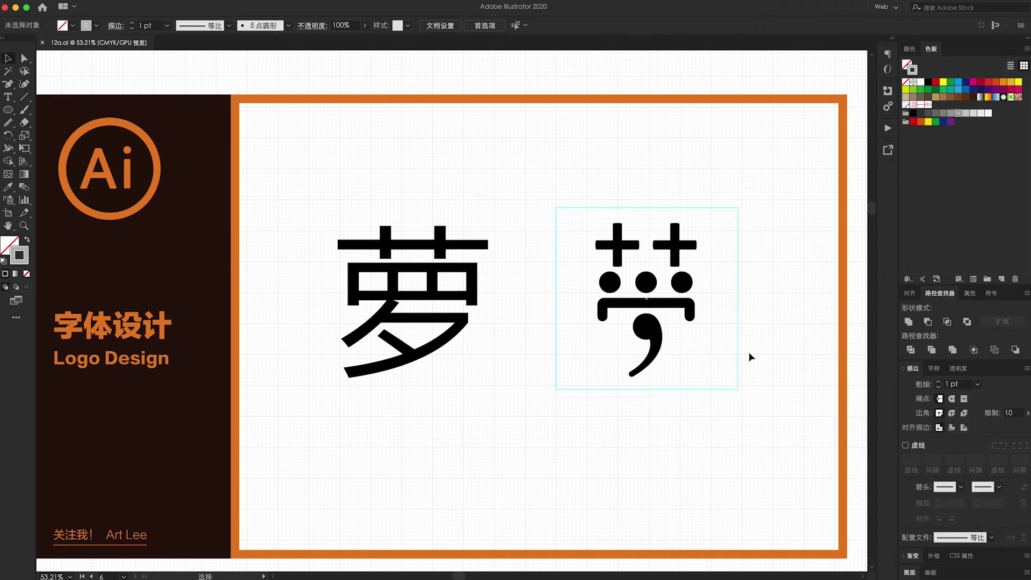
{"action": "left_click", "coordinate": [689, 354]}
{"action": "key", "text": "super+shift+5"}
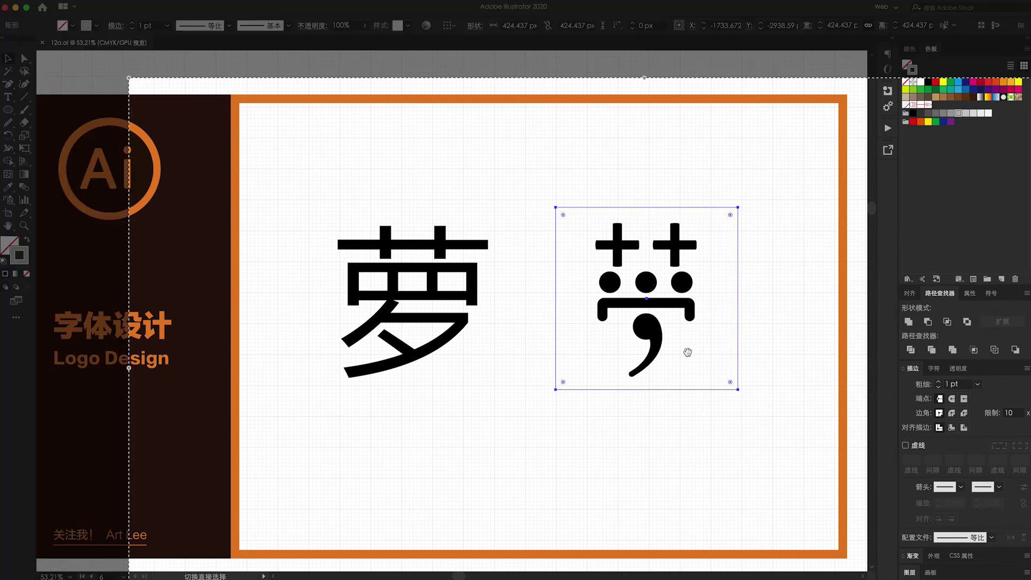
{"action": "key", "text": "Escape"}
{"action": "left_click", "coordinate": [773, 331]}
{"action": "left_click", "coordinate": [738, 344]}
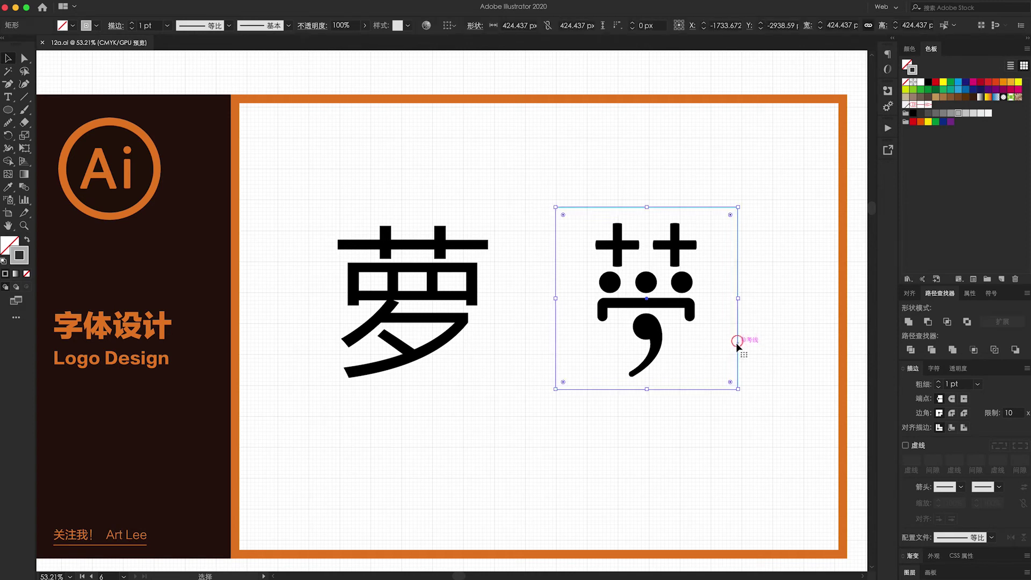
{"action": "right_click", "coordinate": [738, 345]}
{"action": "left_click", "coordinate": [779, 448]}
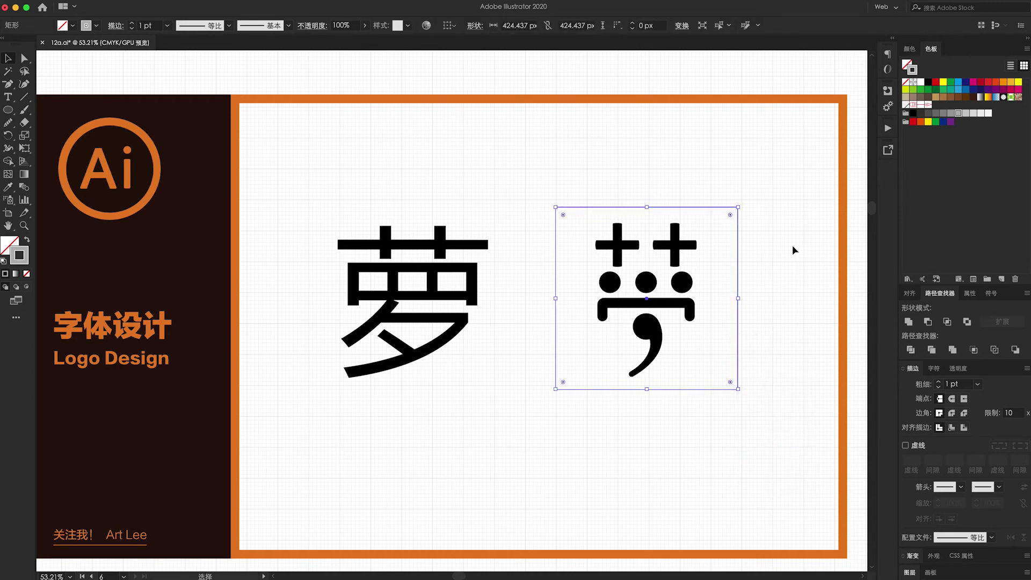
Zoom in around the two characters and select the square frame.
{"action": "left_click", "coordinate": [784, 283]}
{"action": "key", "text": "z"}
{"action": "left_click_drag", "start_coordinate": [406, 167], "coordinate": [845, 481]}
{"action": "scroll", "coordinate": [721, 389], "scroll_direction": "left", "scroll_amount": 5}
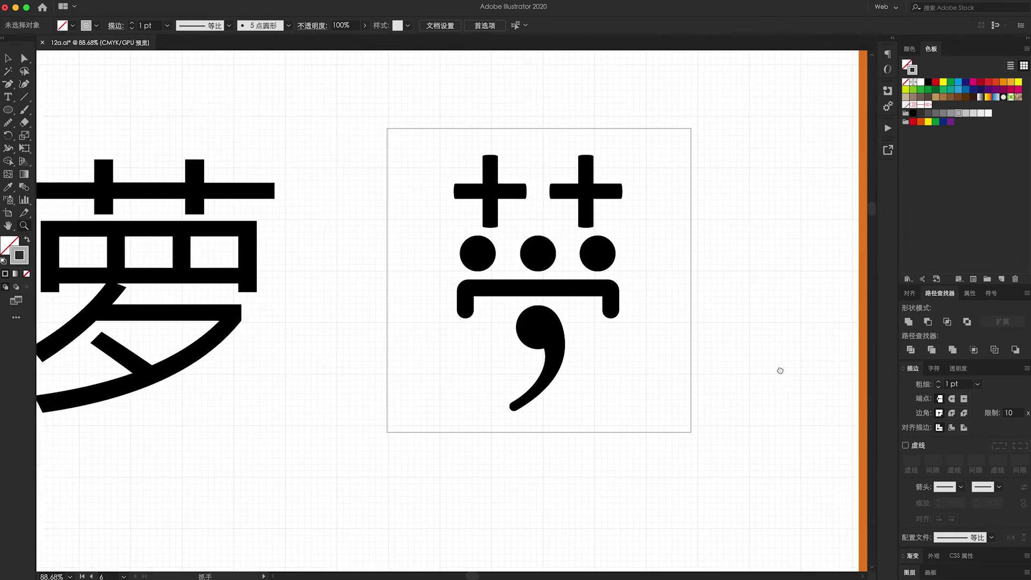
{"action": "scroll", "coordinate": [721, 389], "scroll_direction": "up", "scroll_amount": 2}
{"action": "key", "text": "v"}
{"action": "left_click", "coordinate": [689, 354]}
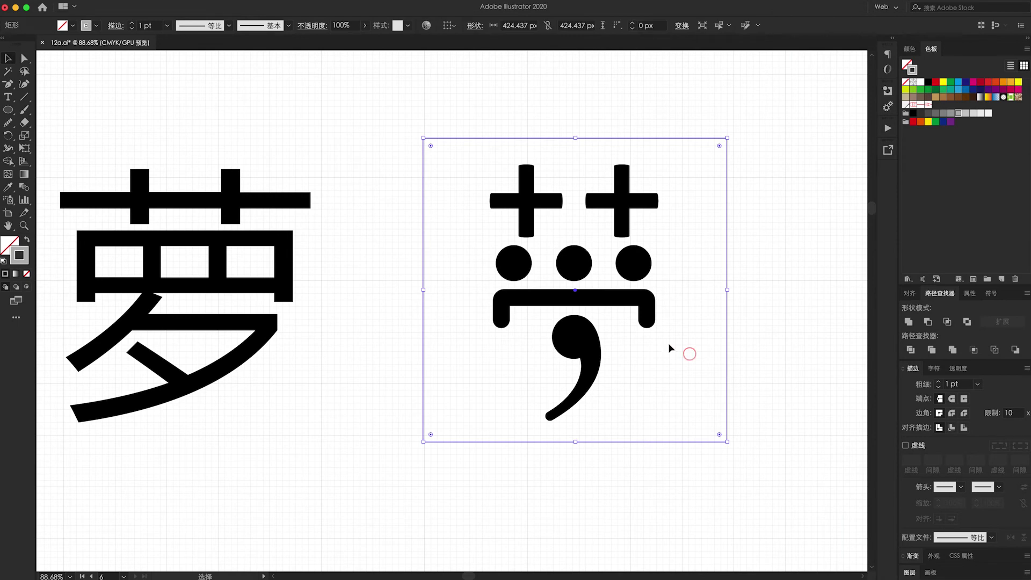
Draw horizontal and vertical lines across the frame and select them with the square.
{"action": "left_click", "coordinate": [23, 99]}
{"action": "left_click_drag", "start_coordinate": [375, 290], "coordinate": [846, 290]}
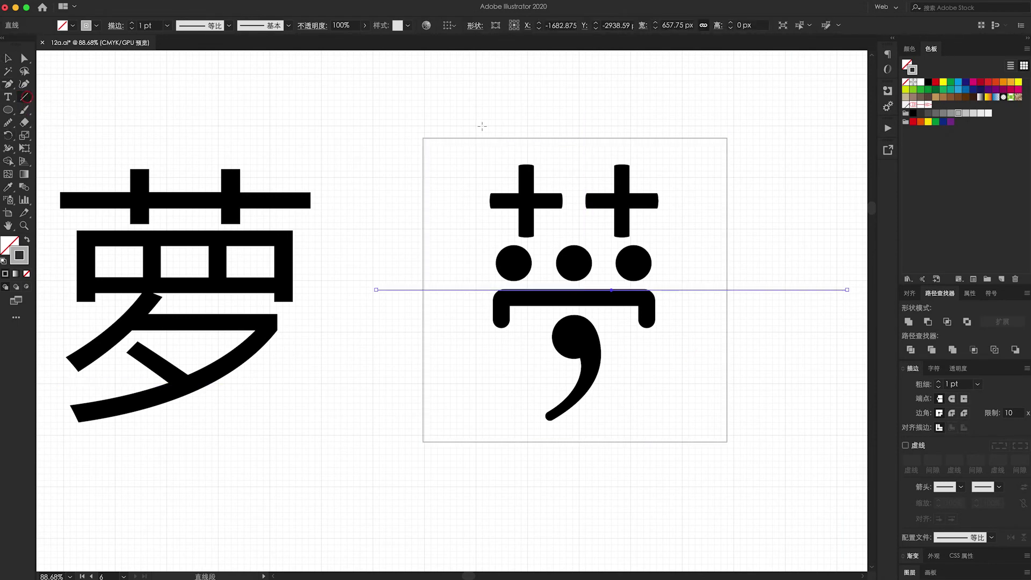
{"action": "left_click_drag", "start_coordinate": [548, 106], "coordinate": [548, 537]}
{"action": "key", "text": "ctrl+a"}
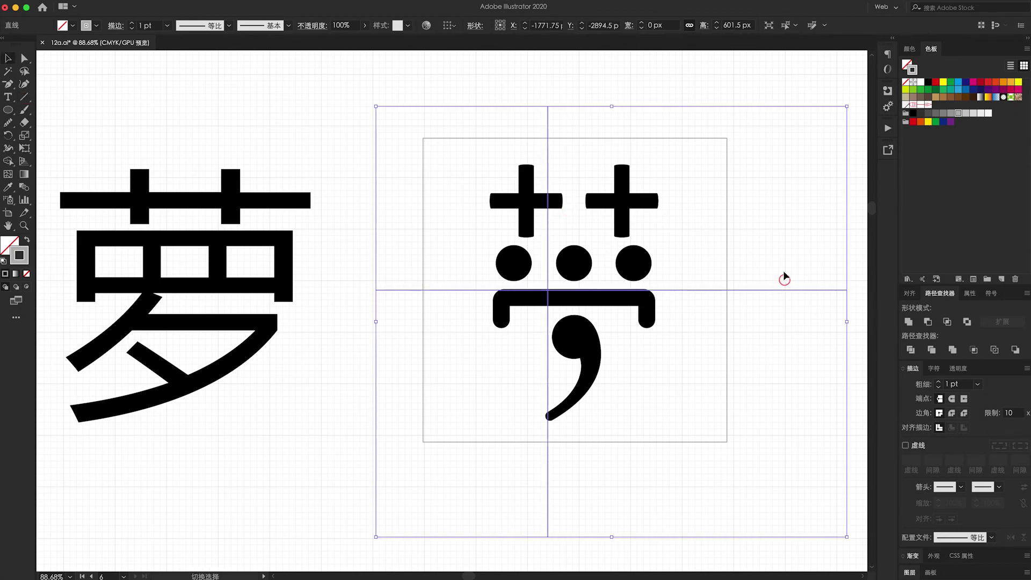
{"action": "left_click", "coordinate": [763, 400]}
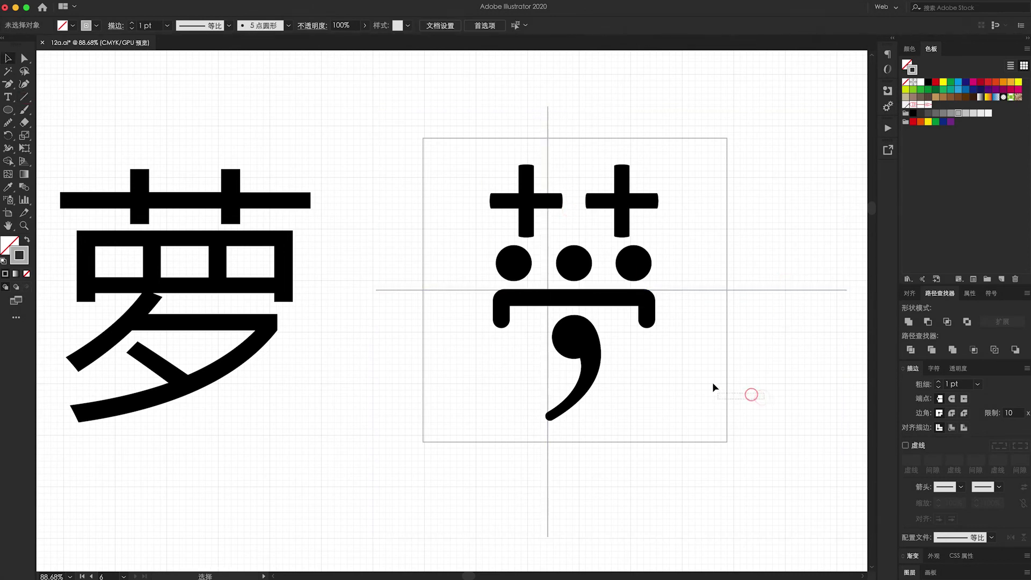
{"action": "left_click_drag", "start_coordinate": [712, 386], "coordinate": [763, 205]}
{"action": "left_click_drag", "start_coordinate": [482, 494], "coordinate": [483, 493]}
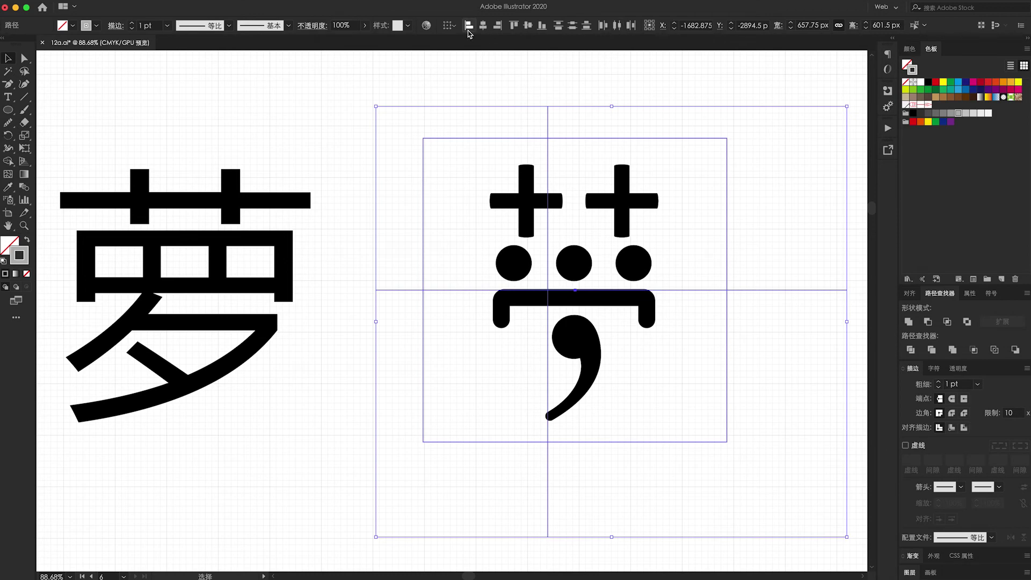
Align both lines to the square key object, centred horizontally and vertically.
{"action": "left_click", "coordinate": [450, 26]}
{"action": "left_click", "coordinate": [474, 52]}
{"action": "left_click", "coordinate": [482, 25]}
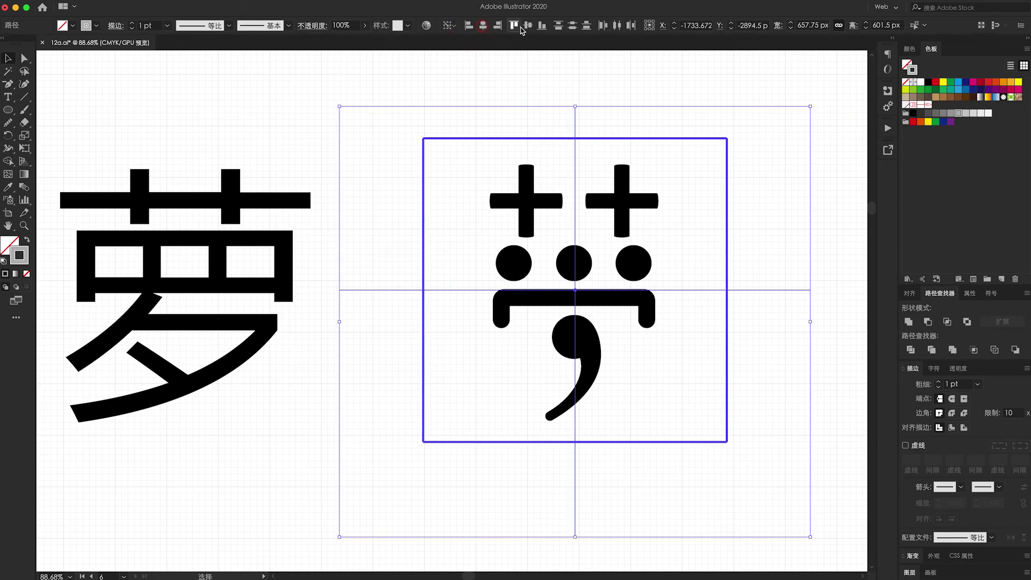
{"action": "left_click", "coordinate": [528, 26]}
{"action": "left_click", "coordinate": [674, 122]}
{"action": "scroll", "coordinate": [787, 292], "scroll_direction": "up", "scroll_amount": 1}
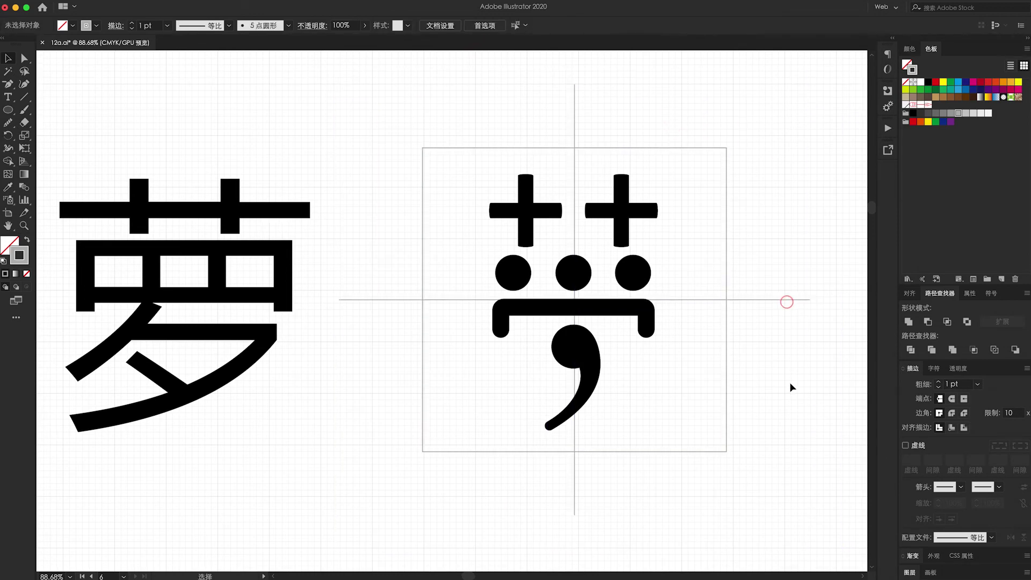
{"action": "left_click", "coordinate": [727, 315]}
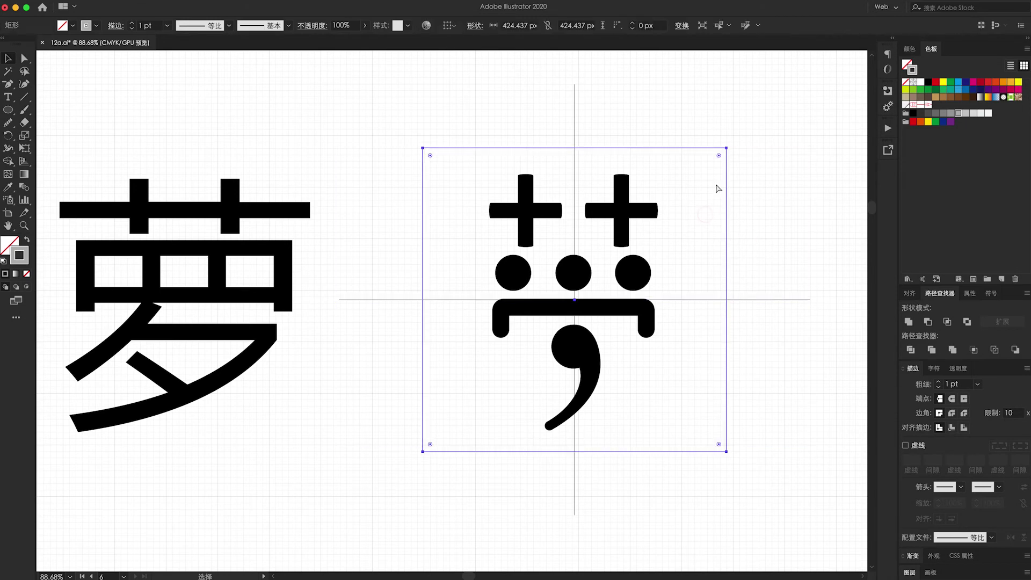
Shrink the square frame inward from its corner to form a smaller inner frame.
{"action": "key", "text": "v"}
{"action": "left_click_drag", "start_coordinate": [727, 146], "coordinate": [717, 172]}
{"action": "left_click", "coordinate": [801, 211]}
{"action": "left_click", "coordinate": [781, 251]}
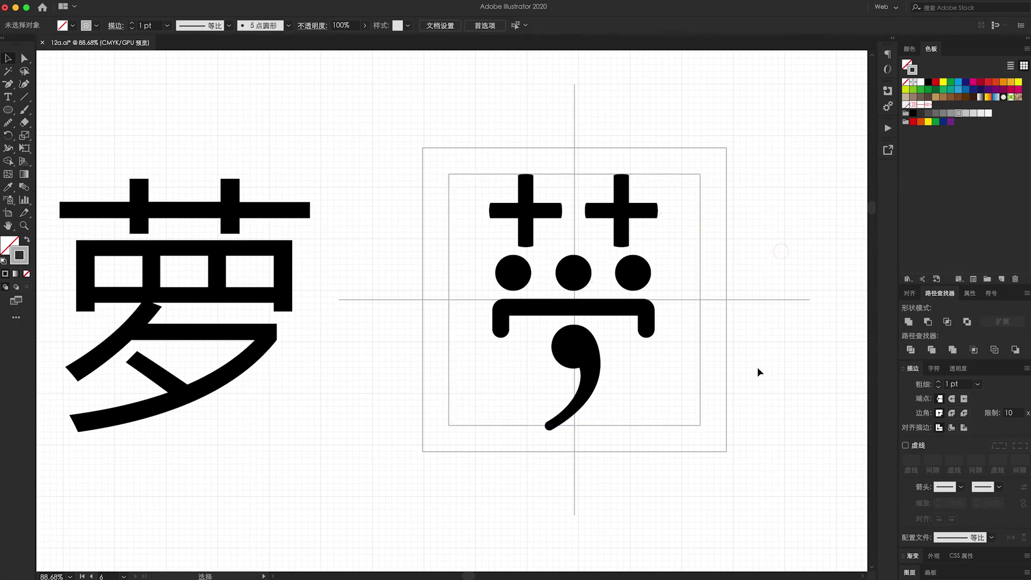
{"action": "left_click_drag", "start_coordinate": [697, 281], "coordinate": [696, 282]}
{"action": "left_click", "coordinate": [542, 114]}
Nudge the dots, bracket bar and comma up together by one arrow step.
{"action": "left_click", "coordinate": [479, 215]}
{"action": "left_click", "coordinate": [469, 283]}
{"action": "left_click", "coordinate": [549, 277]}
{"action": "left_click", "coordinate": [664, 320]}
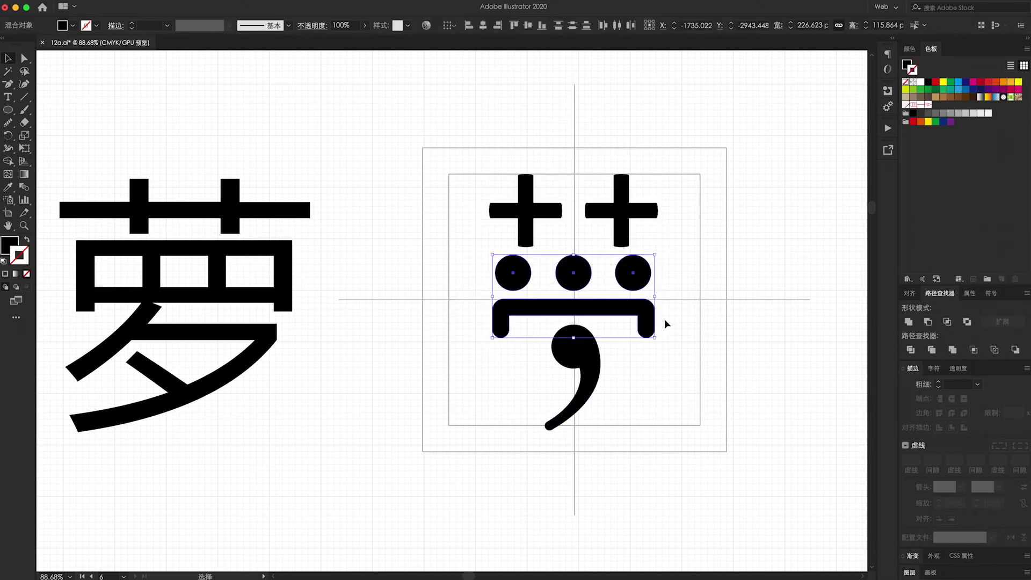
{"action": "key", "text": "Up"}
{"action": "key", "text": "Up"}
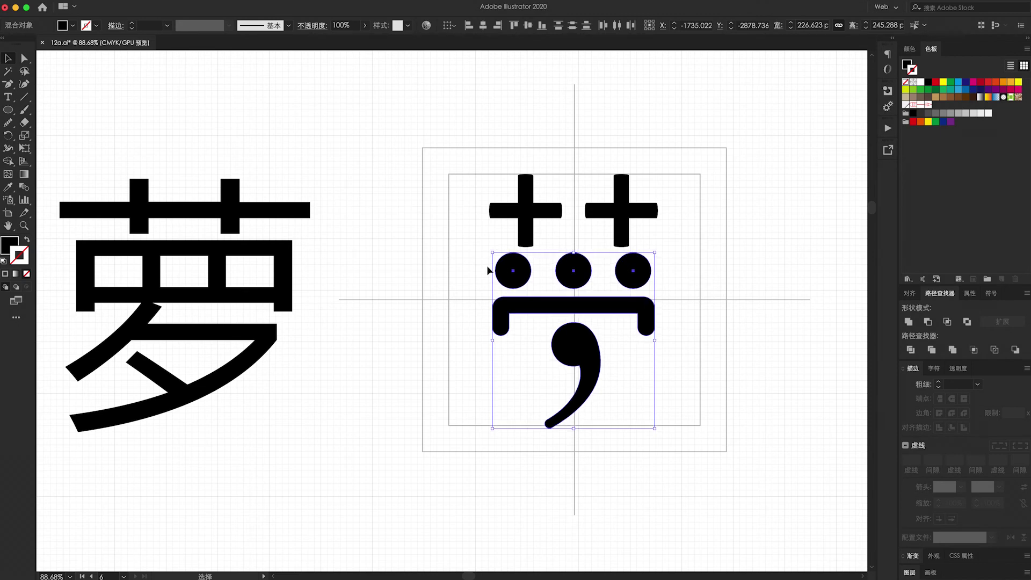
{"action": "left_click", "coordinate": [456, 278]}
Nudge the comma stroke up one more step on its own, then check the bracket bar.
{"action": "mouse_move", "coordinate": [611, 443]}
{"action": "left_mouse_down"}
{"action": "mouse_move", "coordinate": [617, 437]}
{"action": "mouse_move", "coordinate": [601, 427]}
{"action": "left_mouse_up"}
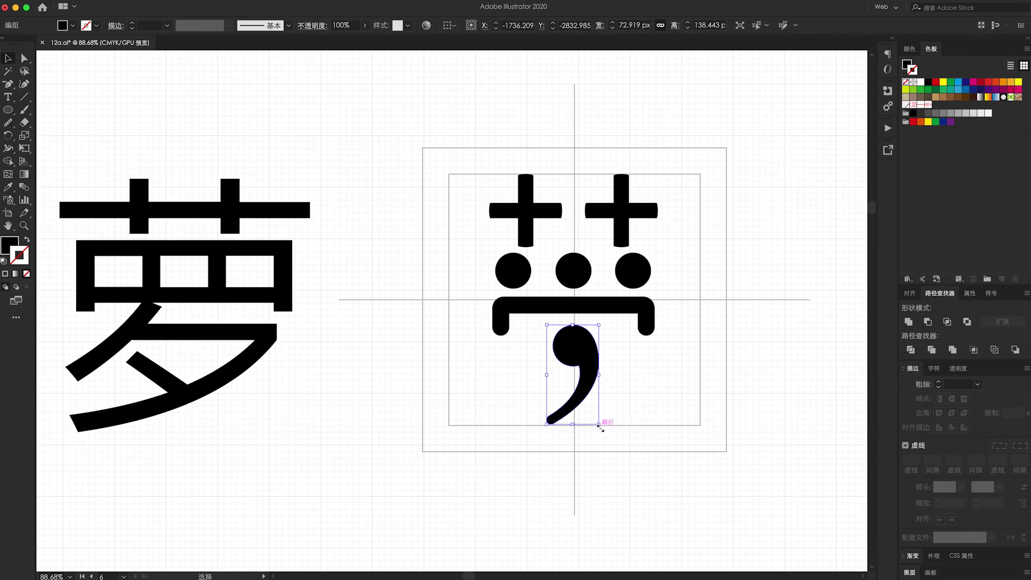
{"action": "key", "text": "Up"}
{"action": "key", "text": "Up"}
{"action": "key", "text": "Up"}
{"action": "key", "text": "Up"}
{"action": "key", "text": "Up"}
{"action": "left_click", "coordinate": [627, 399]}
{"action": "left_click_drag", "start_coordinate": [620, 306], "coordinate": [620, 307]}
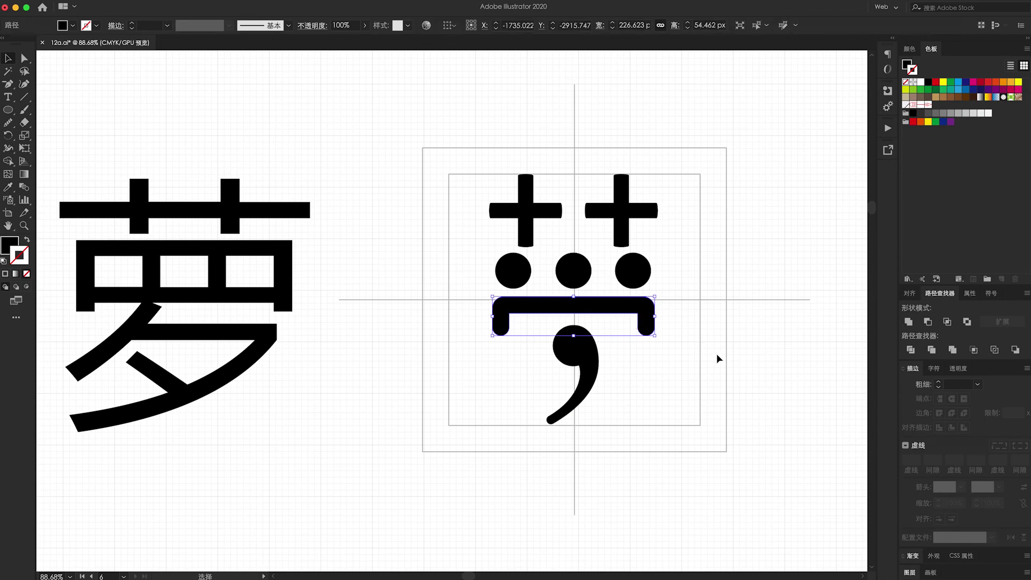
{"action": "left_click", "coordinate": [716, 353]}
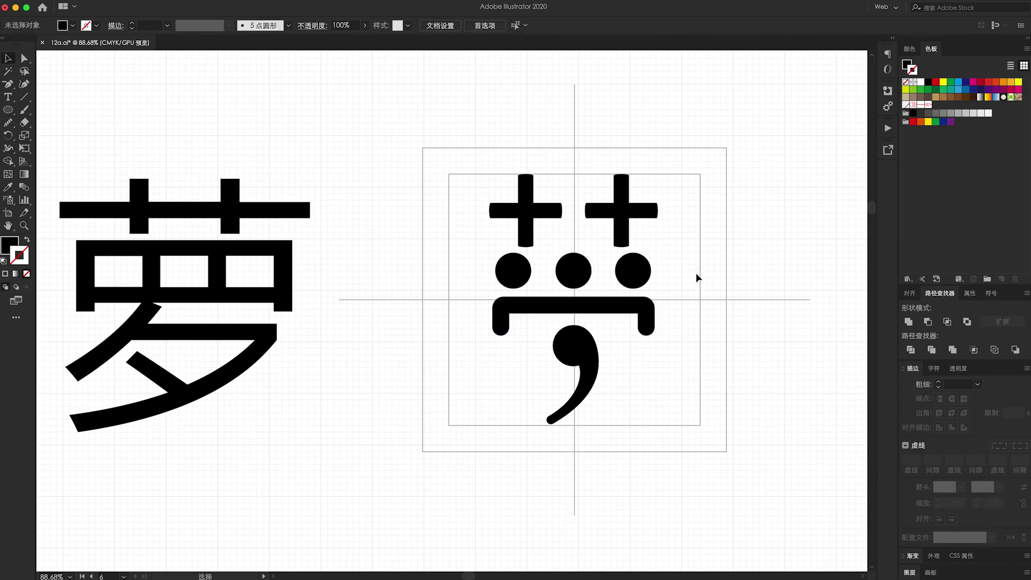
{"action": "left_click", "coordinate": [694, 274]}
{"action": "left_click", "coordinate": [683, 318]}
Zoom in on the bracket bar and square off the rounded ends of its legs.
{"action": "left_click_drag", "start_coordinate": [441, 258], "coordinate": [660, 418]}
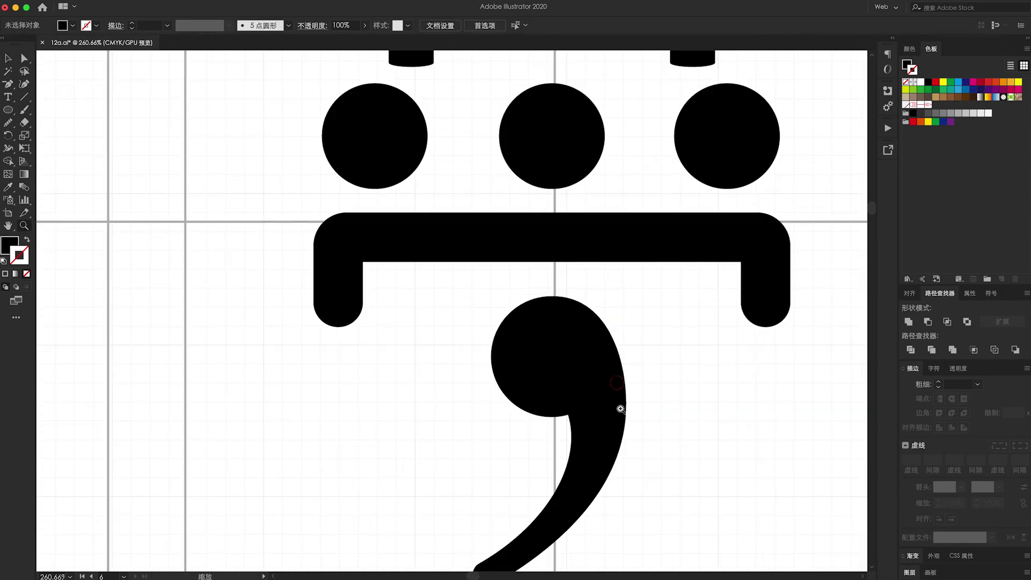
{"action": "left_click", "coordinate": [325, 304]}
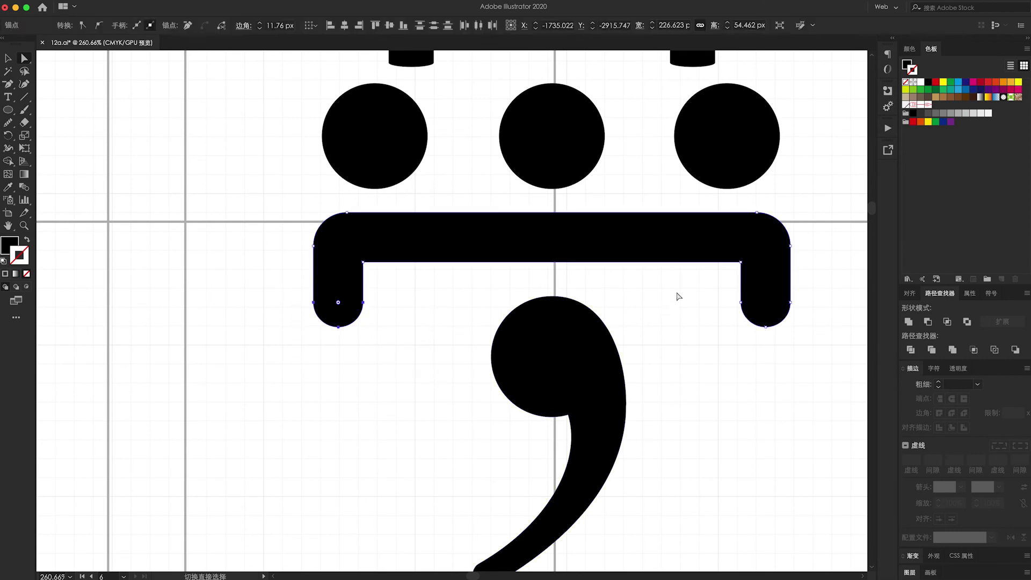
{"action": "left_click_drag", "start_coordinate": [766, 305], "coordinate": [808, 397]}
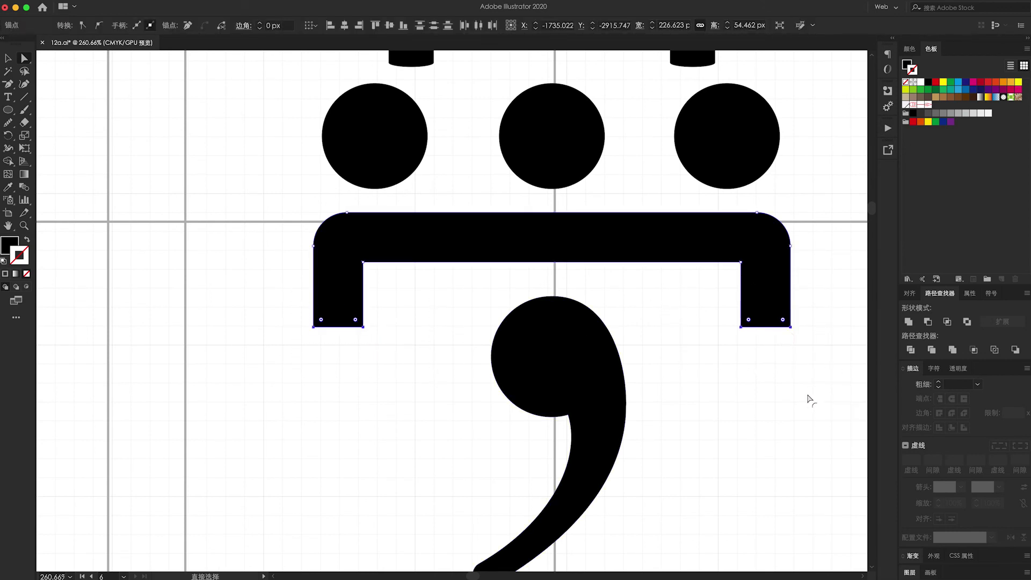
{"action": "left_click", "coordinate": [771, 361]}
Move both legs' inner corner points left to slim them, then re-round the bottom ends.
{"action": "left_click_drag", "start_coordinate": [749, 331], "coordinate": [699, 255]}
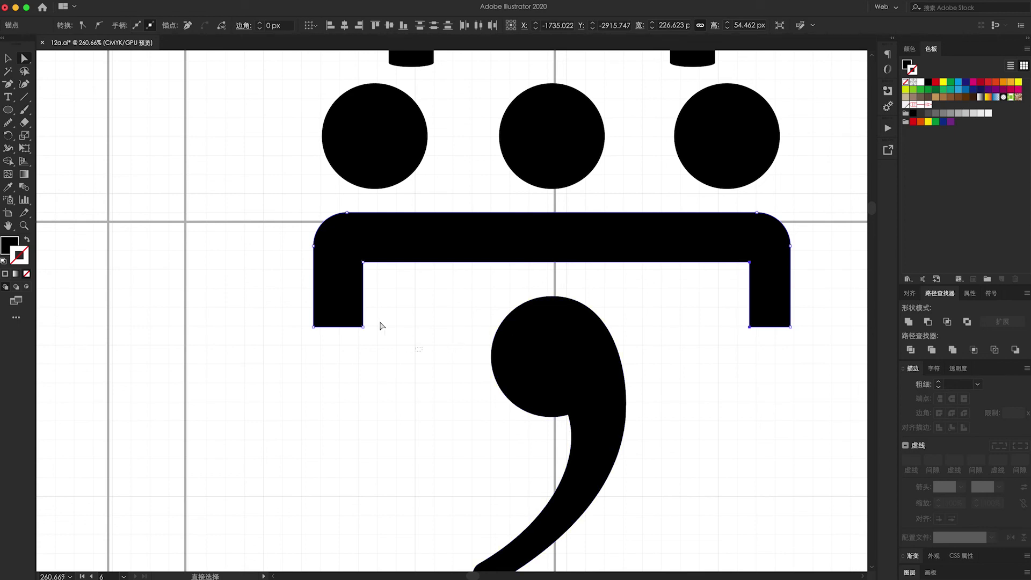
{"action": "left_click_drag", "start_coordinate": [422, 351], "coordinate": [344, 257]}
{"action": "key", "text": "Left"}
{"action": "key", "text": "Left"}
{"action": "key", "text": "Left"}
{"action": "key", "text": "Left"}
{"action": "key", "text": "Left"}
{"action": "key", "text": "Left"}
{"action": "mouse_move", "coordinate": [716, 310]}
{"action": "left_mouse_down"}
{"action": "mouse_move", "coordinate": [813, 343]}
{"action": "mouse_move", "coordinate": [741, 275]}
{"action": "left_mouse_up"}
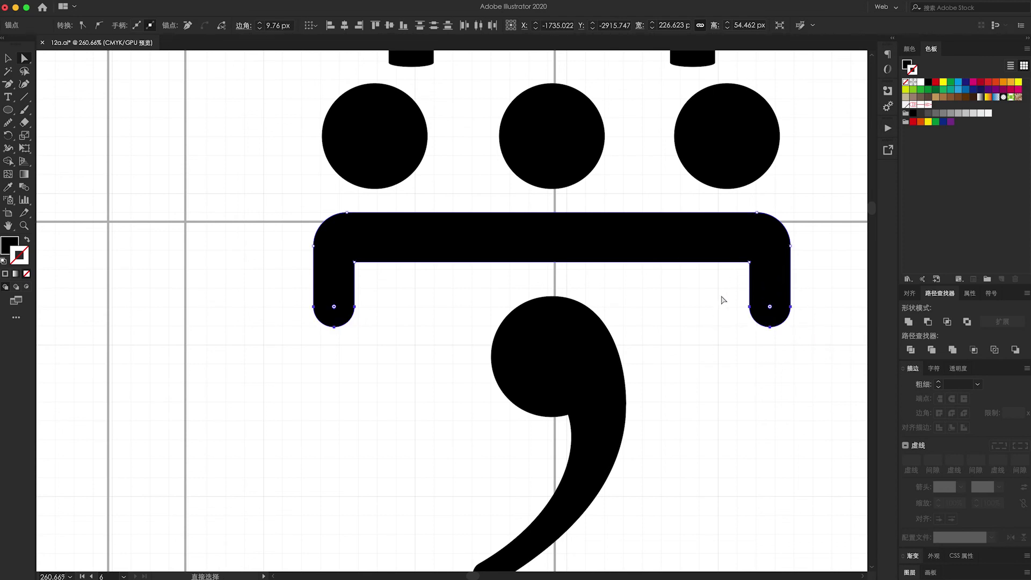
{"action": "key", "text": "v"}
{"action": "left_click", "coordinate": [706, 295]}
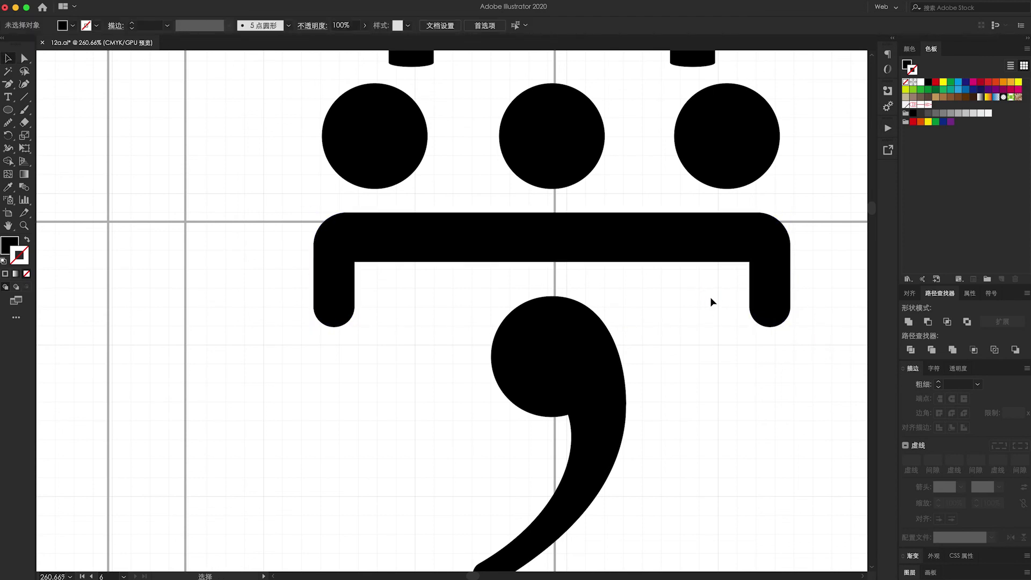
Zoom in on the glyph and test-select the comma stroke and the three dots.
{"action": "scroll", "coordinate": [723, 300], "scroll_direction": "down", "scroll_amount": 3}
{"action": "scroll", "coordinate": [725, 299], "scroll_direction": "down", "scroll_amount": 3}
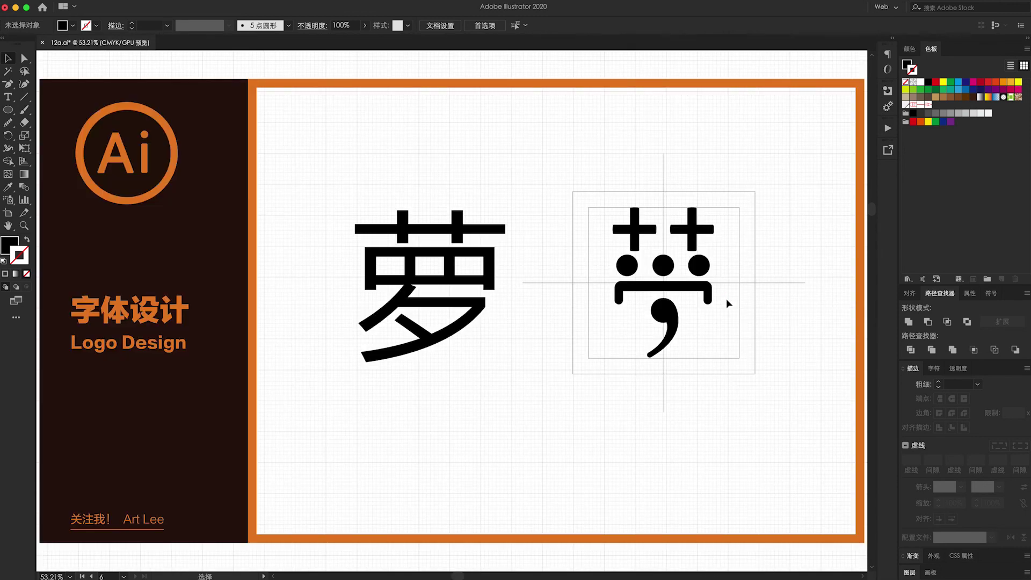
{"action": "key", "text": "z"}
{"action": "left_click_drag", "start_coordinate": [379, 158], "coordinate": [754, 442]}
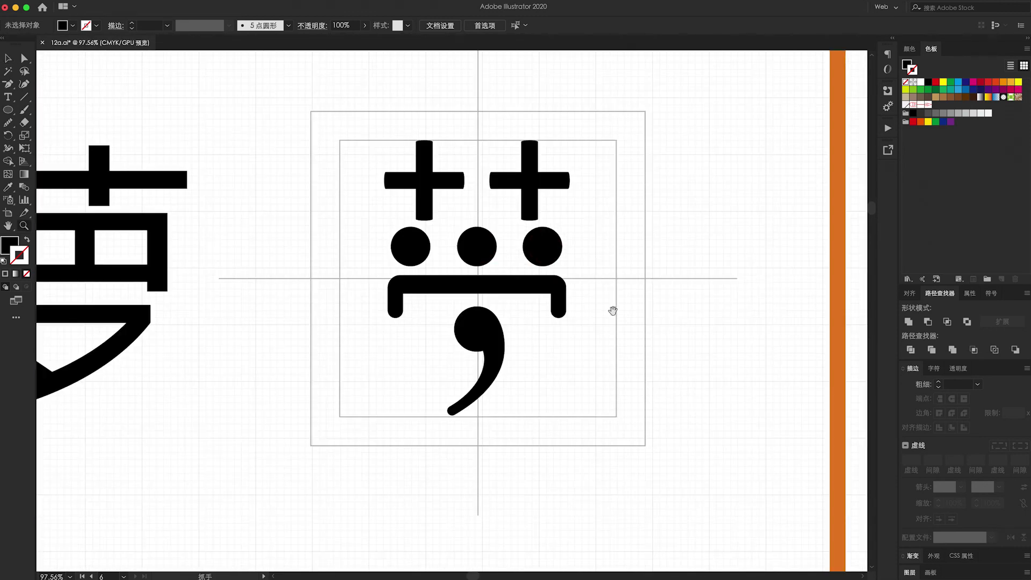
{"action": "key", "text": "v"}
{"action": "left_click", "coordinate": [512, 380]}
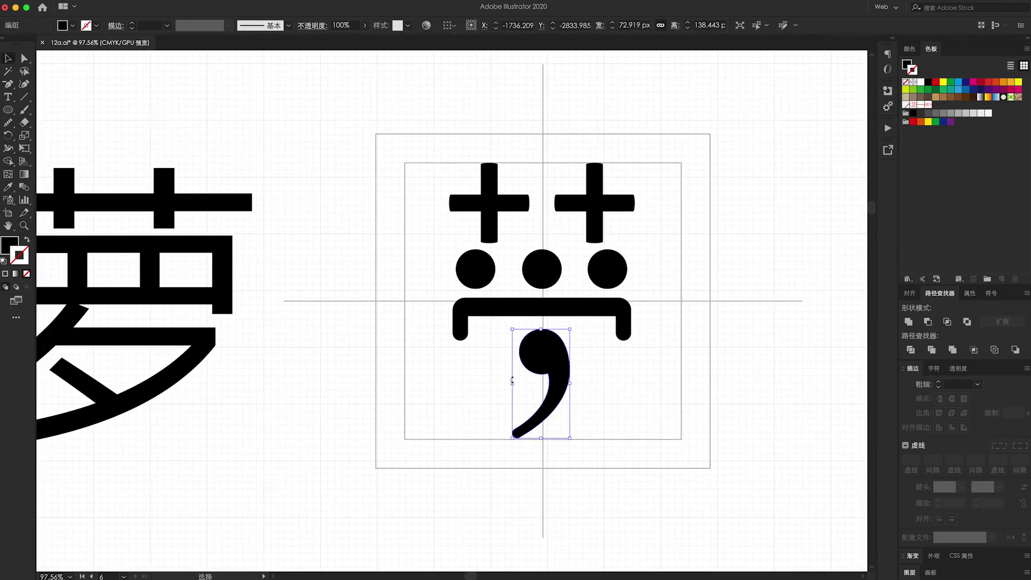
{"action": "left_click_drag", "start_coordinate": [431, 297], "coordinate": [631, 391]}
{"action": "left_click", "coordinate": [674, 392]}
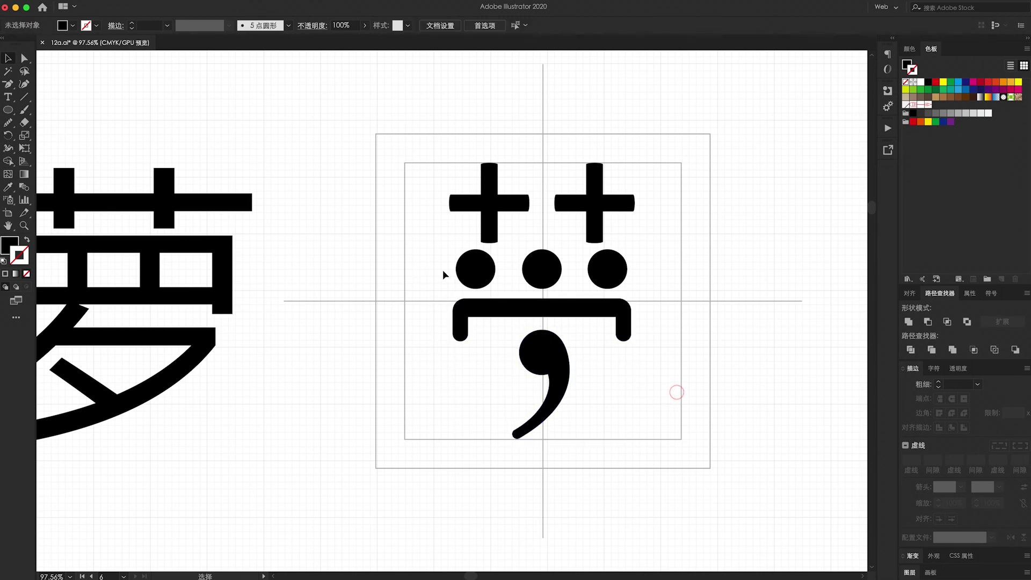
{"action": "left_click_drag", "start_coordinate": [418, 274], "coordinate": [664, 287]}
{"action": "left_click", "coordinate": [665, 283]}
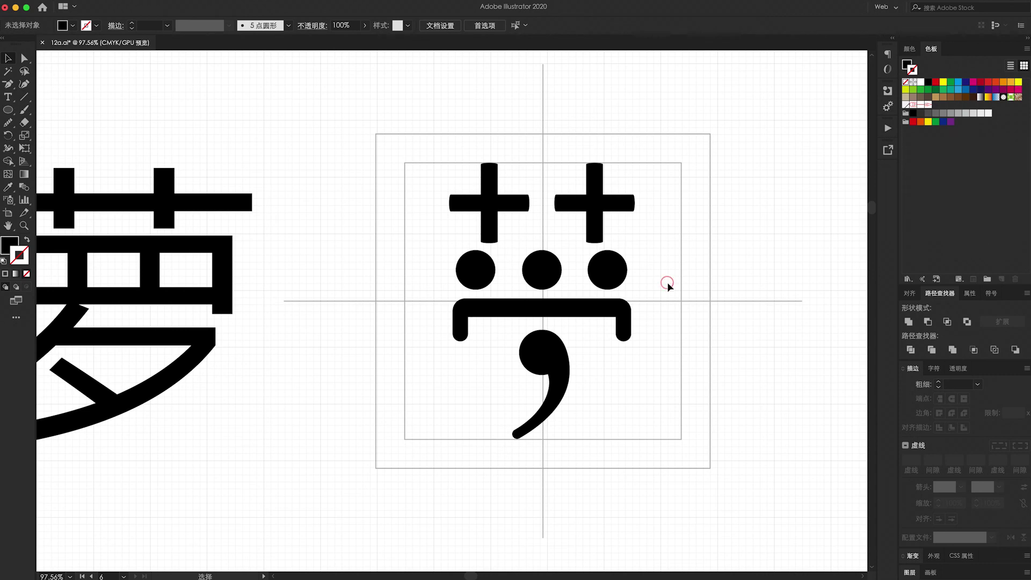
Raise the comma stroke two arrow nudges closer under the bracket bar.
{"action": "scroll", "coordinate": [684, 371], "scroll_direction": "left", "scroll_amount": 5}
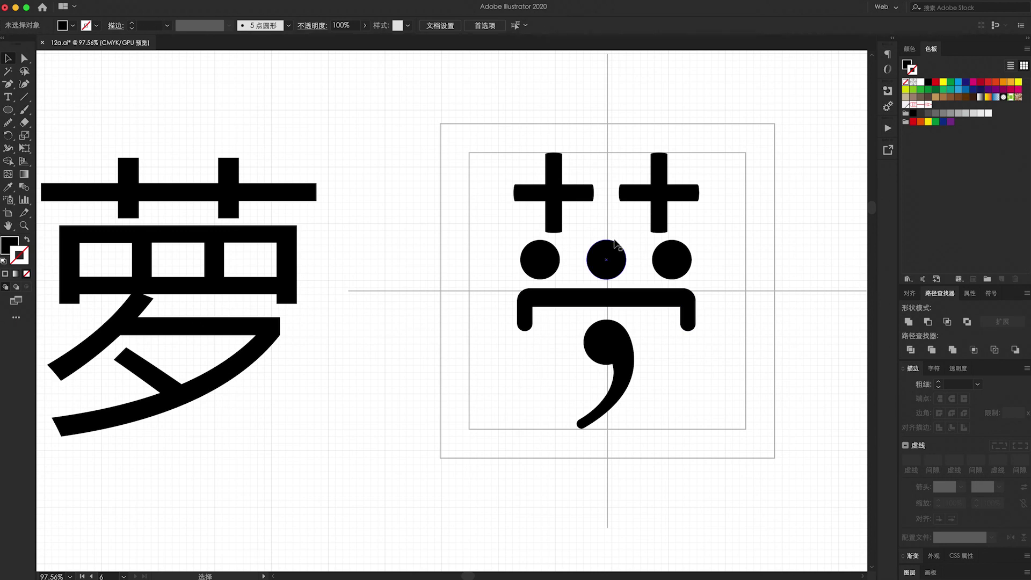
{"action": "left_click", "coordinate": [620, 255]}
{"action": "left_click", "coordinate": [752, 250]}
{"action": "left_click", "coordinate": [731, 251]}
{"action": "left_click", "coordinate": [536, 357]}
{"action": "key", "text": "Up"}
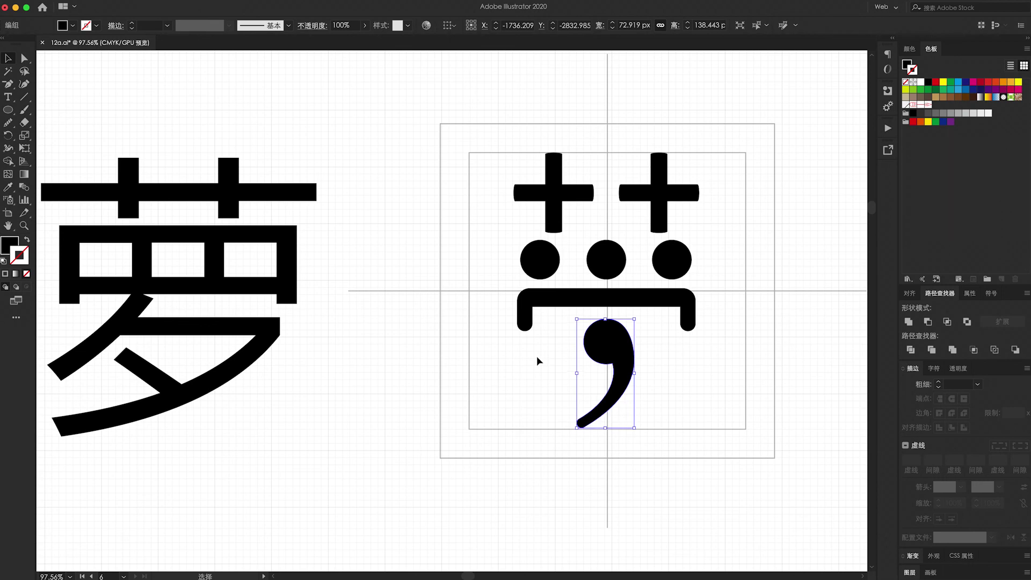
{"action": "key", "text": "Up"}
{"action": "key", "text": "Up"}
{"action": "left_click", "coordinate": [673, 375]}
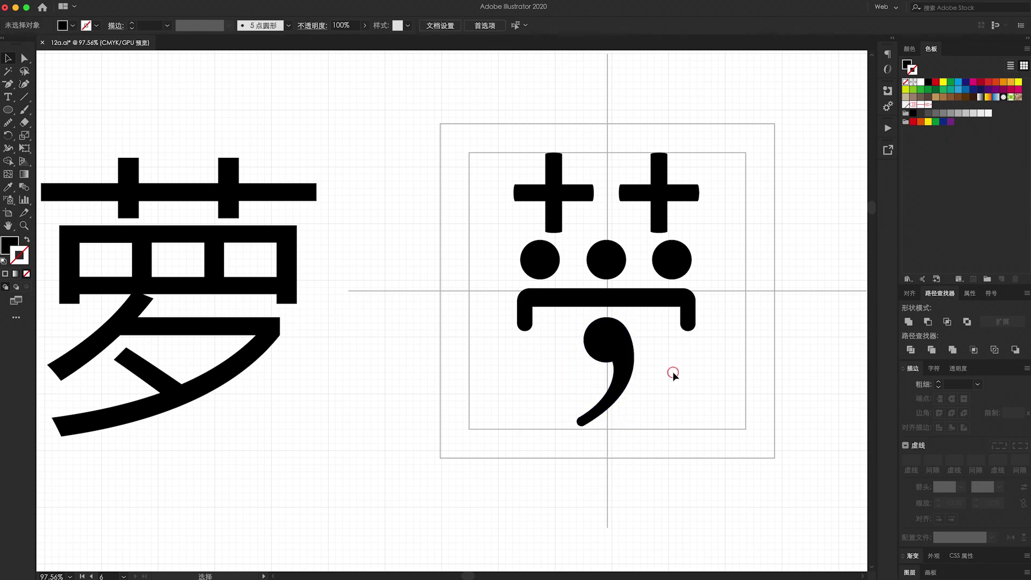